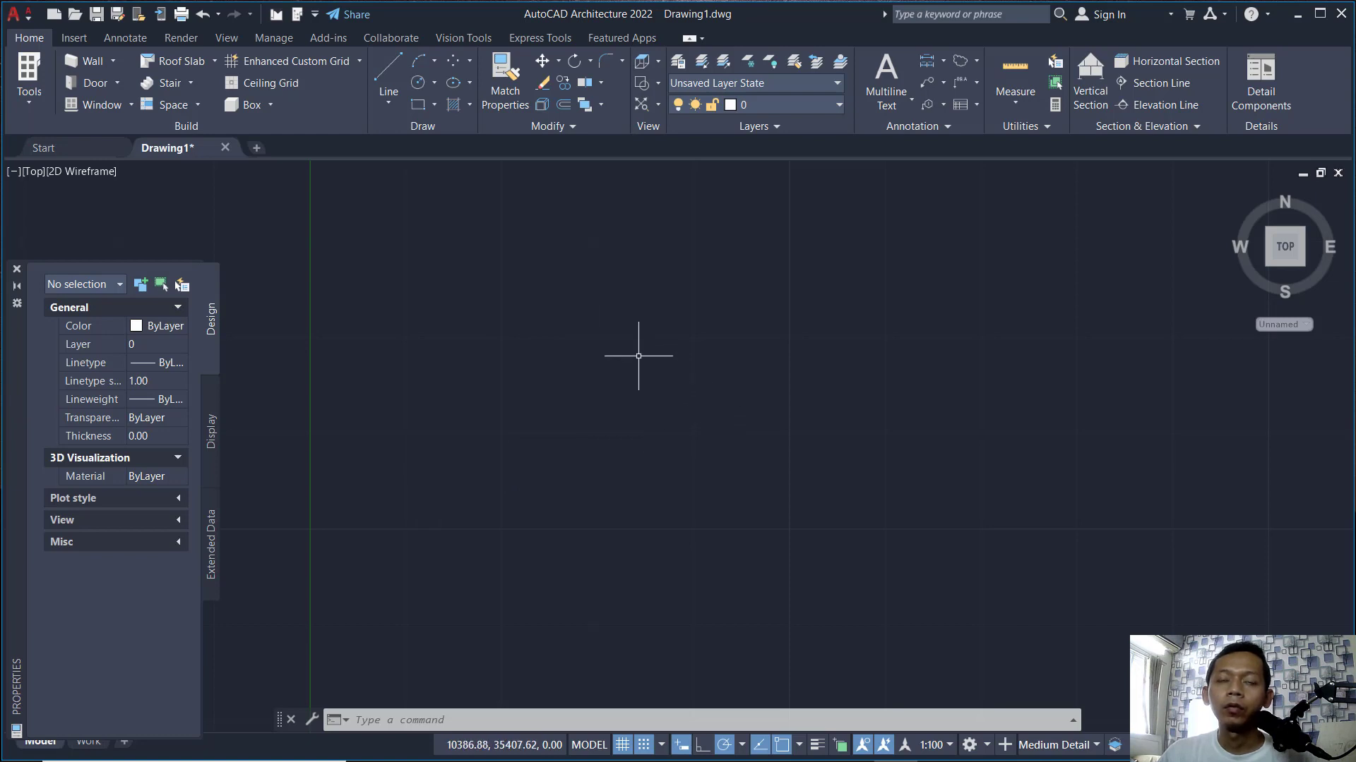
Step: Draw one straight horizontal Brick-X wall across the upper middle of the plan
left_click(85, 67)
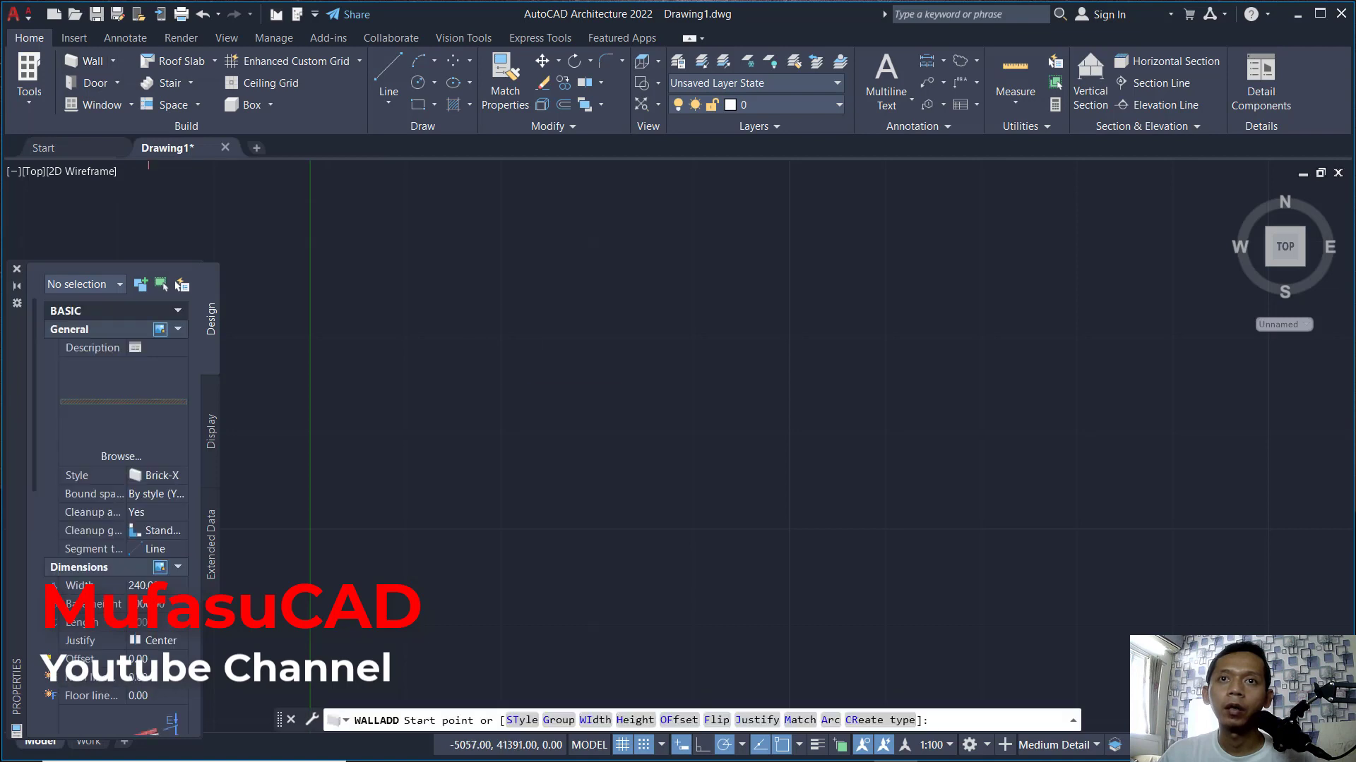
left_click(561, 340)
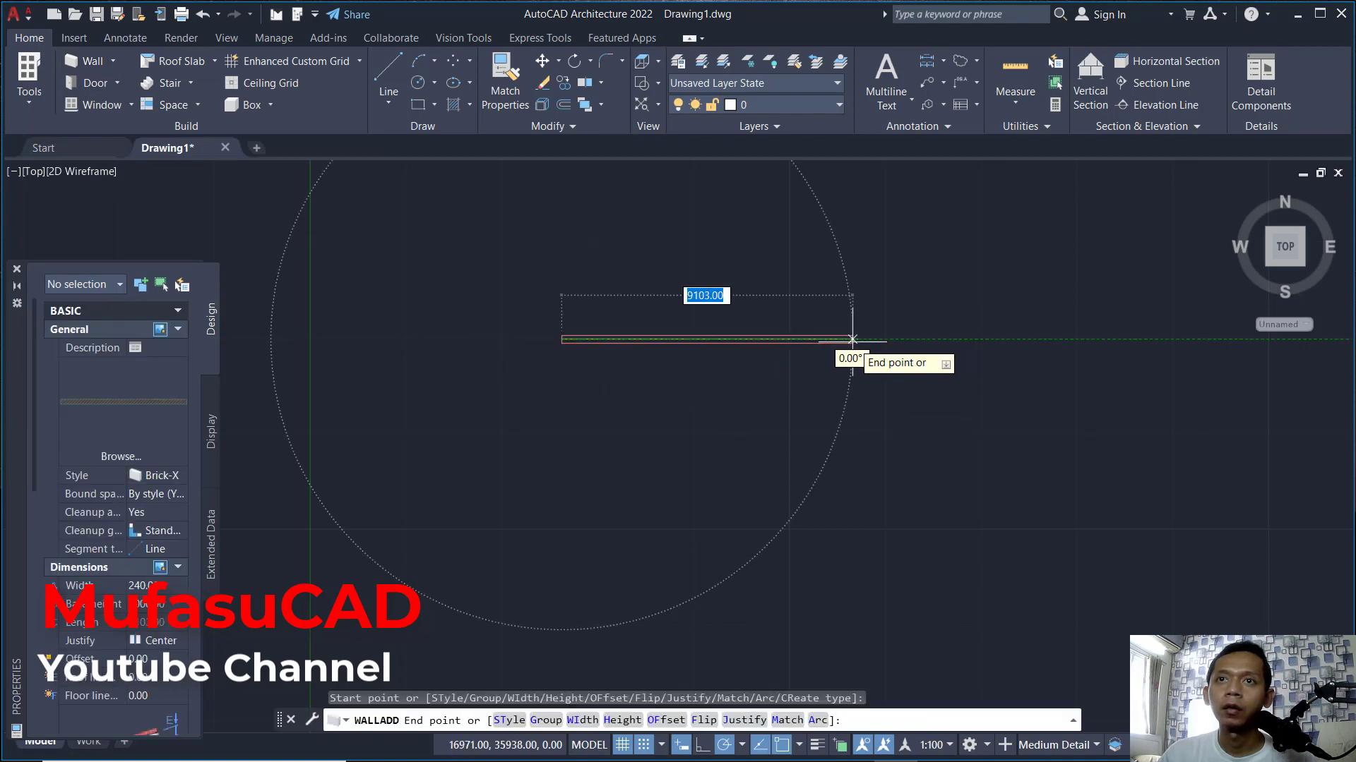
left_click(852, 339)
key("Escape")
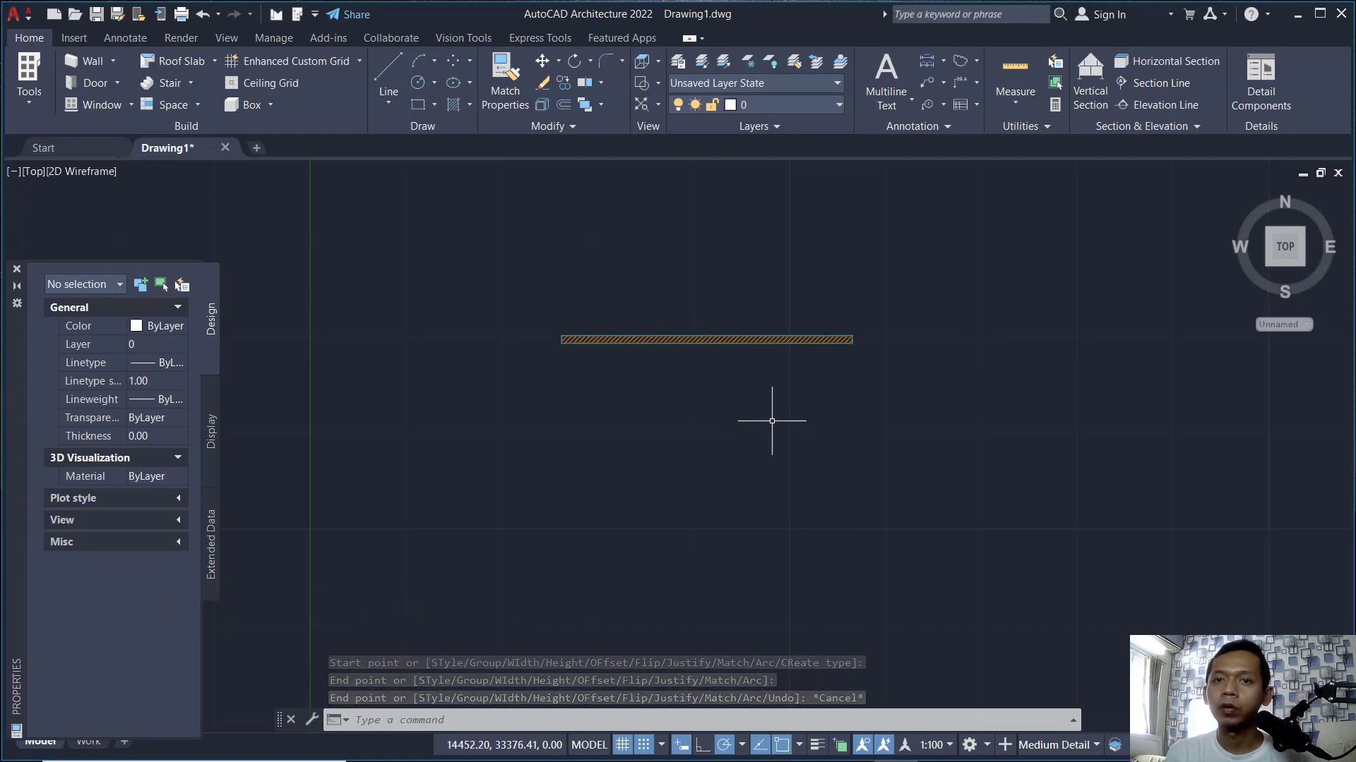
type("styleb")
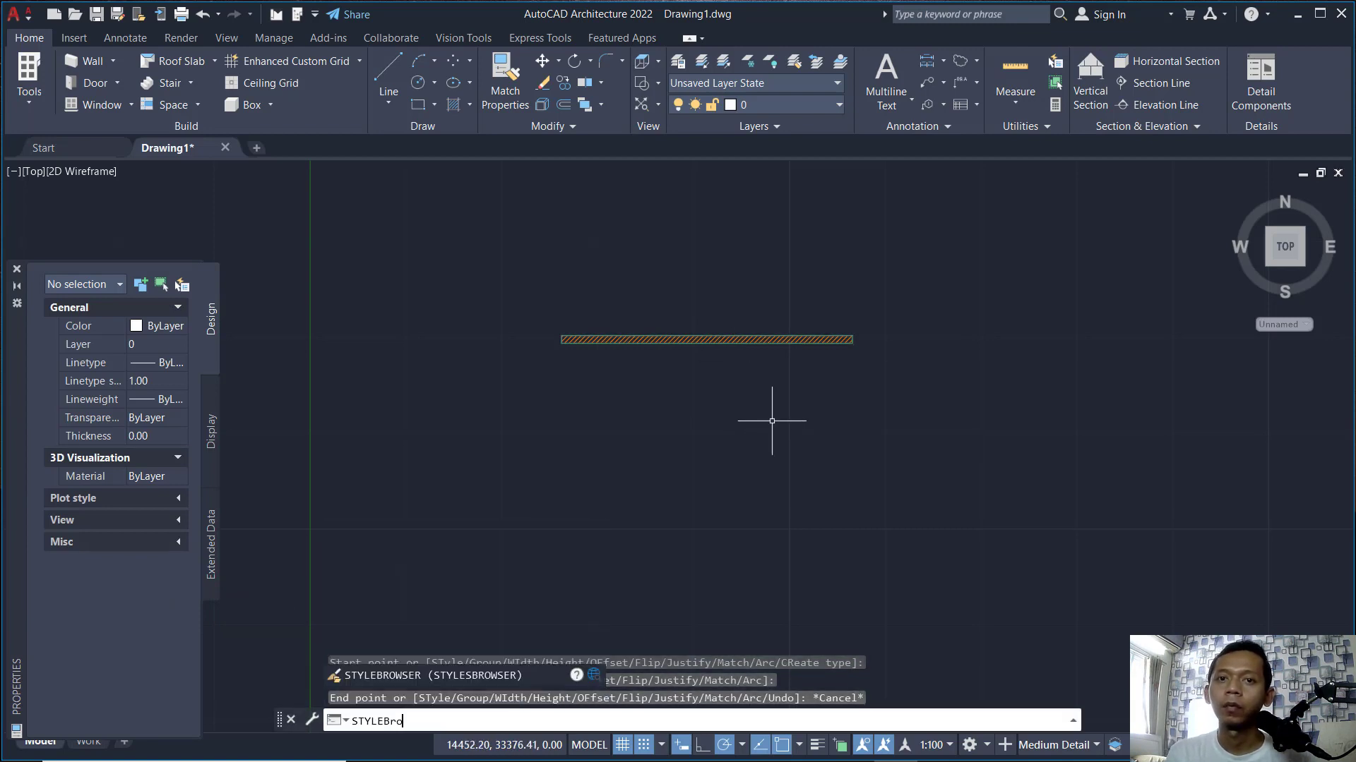
Step: Open the style browser and draw a horizontal trial wall in the Standard style
key("Return")
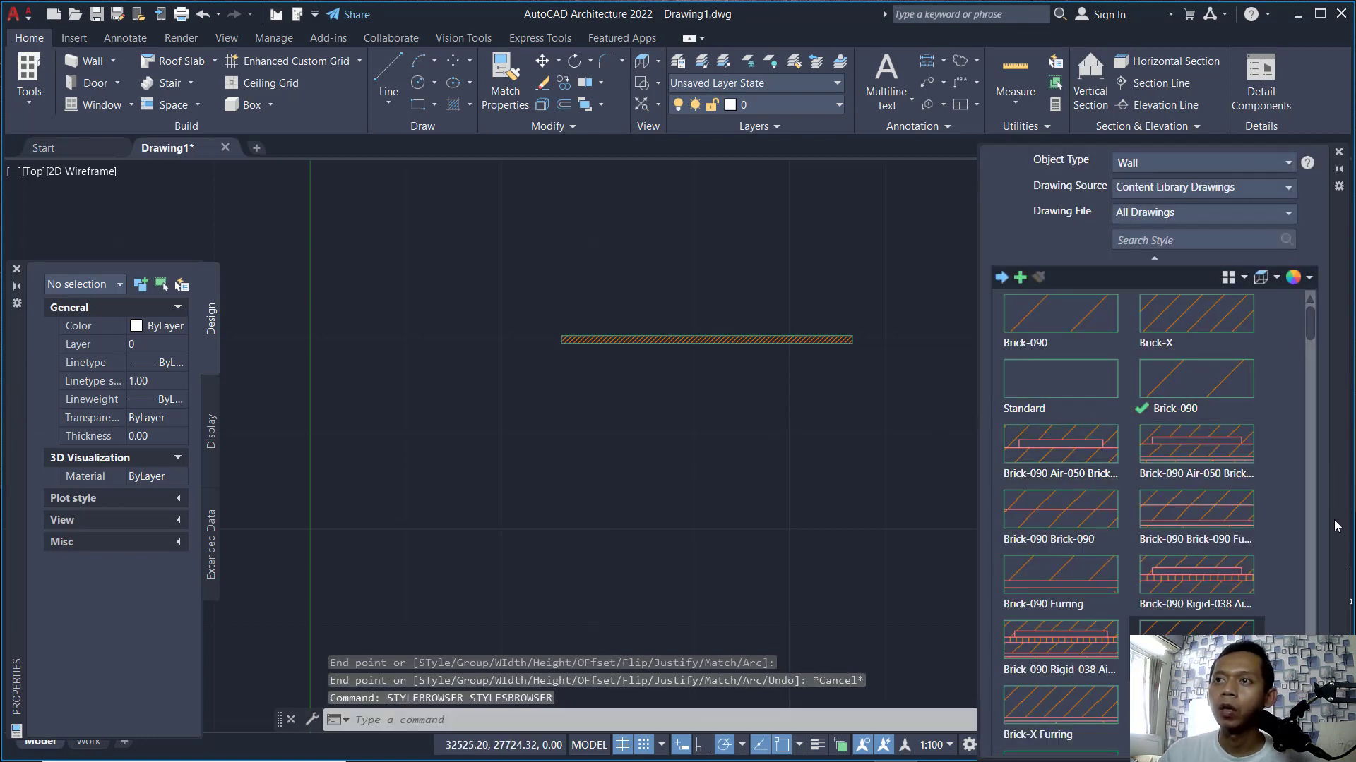
left_click(1063, 384)
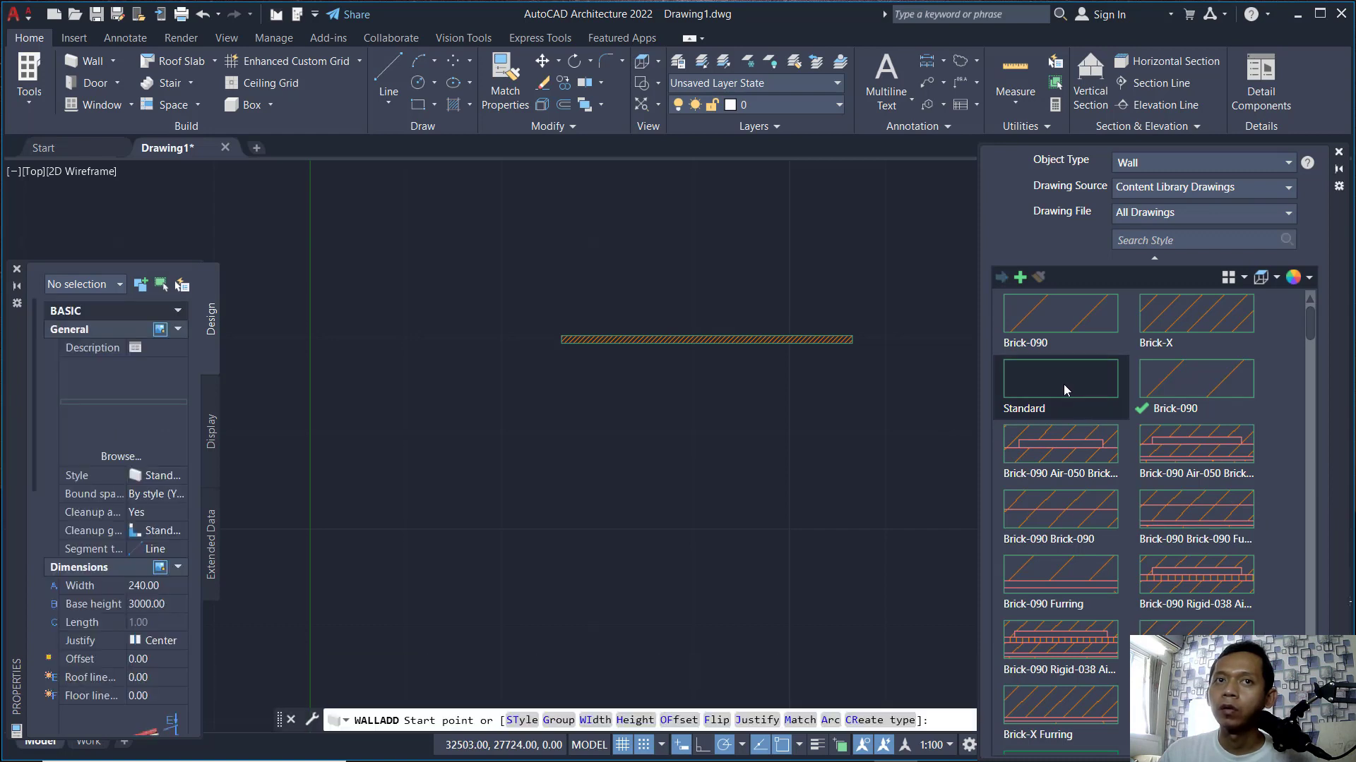
left_click(544, 402)
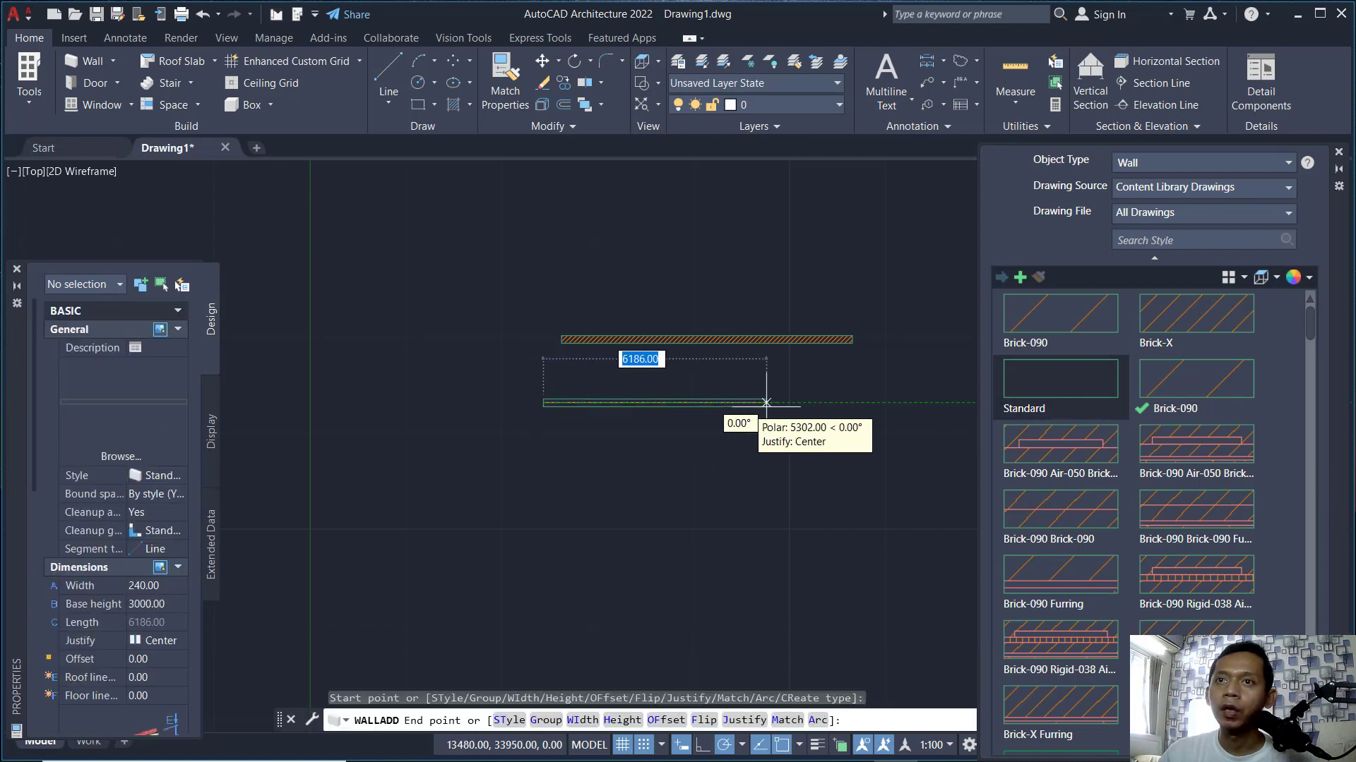
left_click(814, 403)
key("Escape")
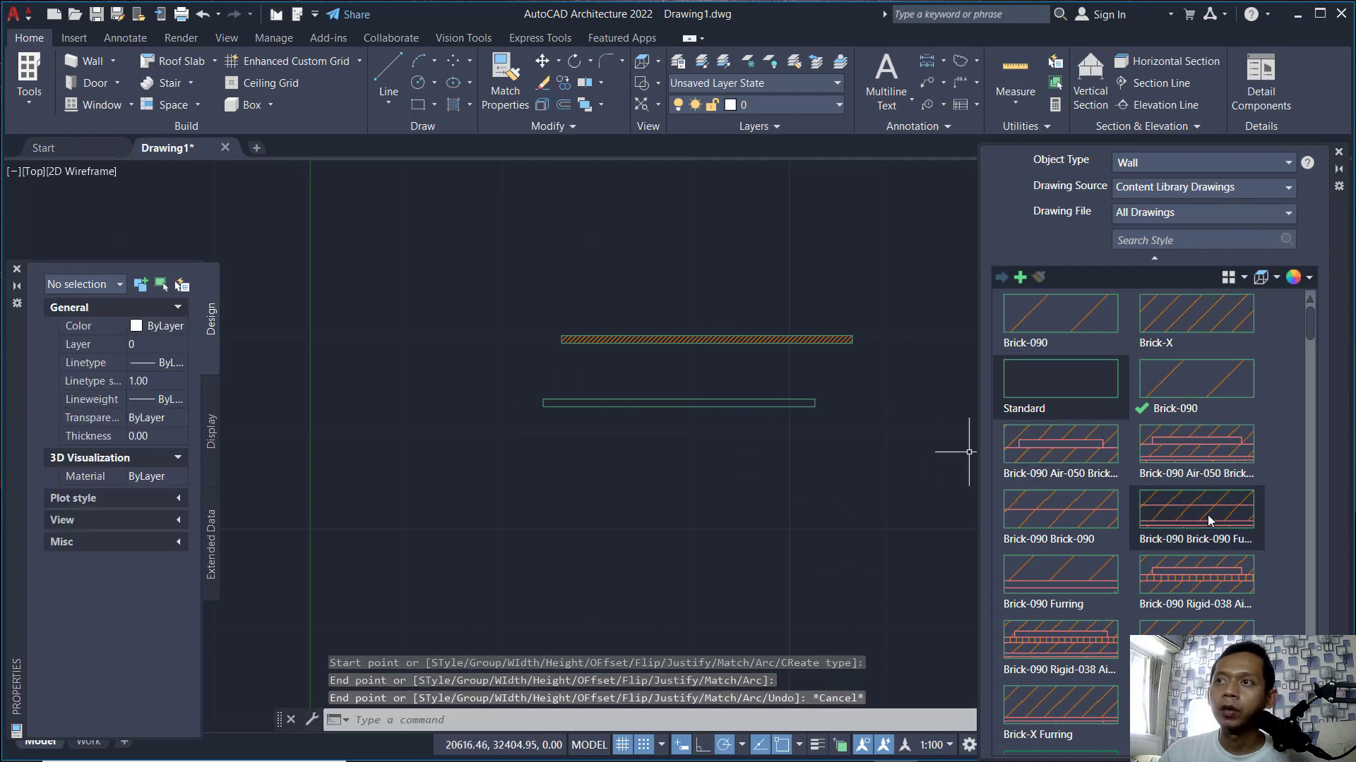
Step: Window-select the Brick-X wall and the trial wall and delete them
scroll(1209, 516, "down", 3)
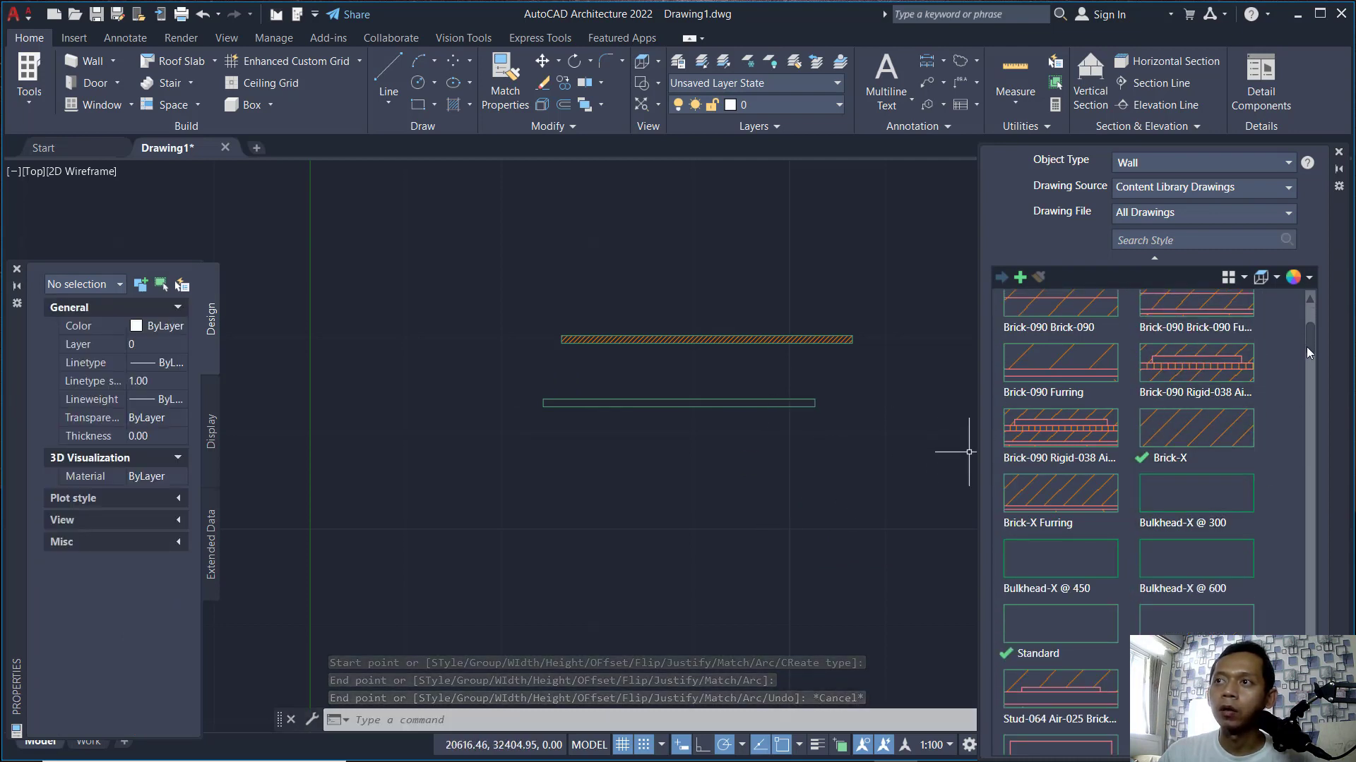
scroll(1307, 351, "down", 5)
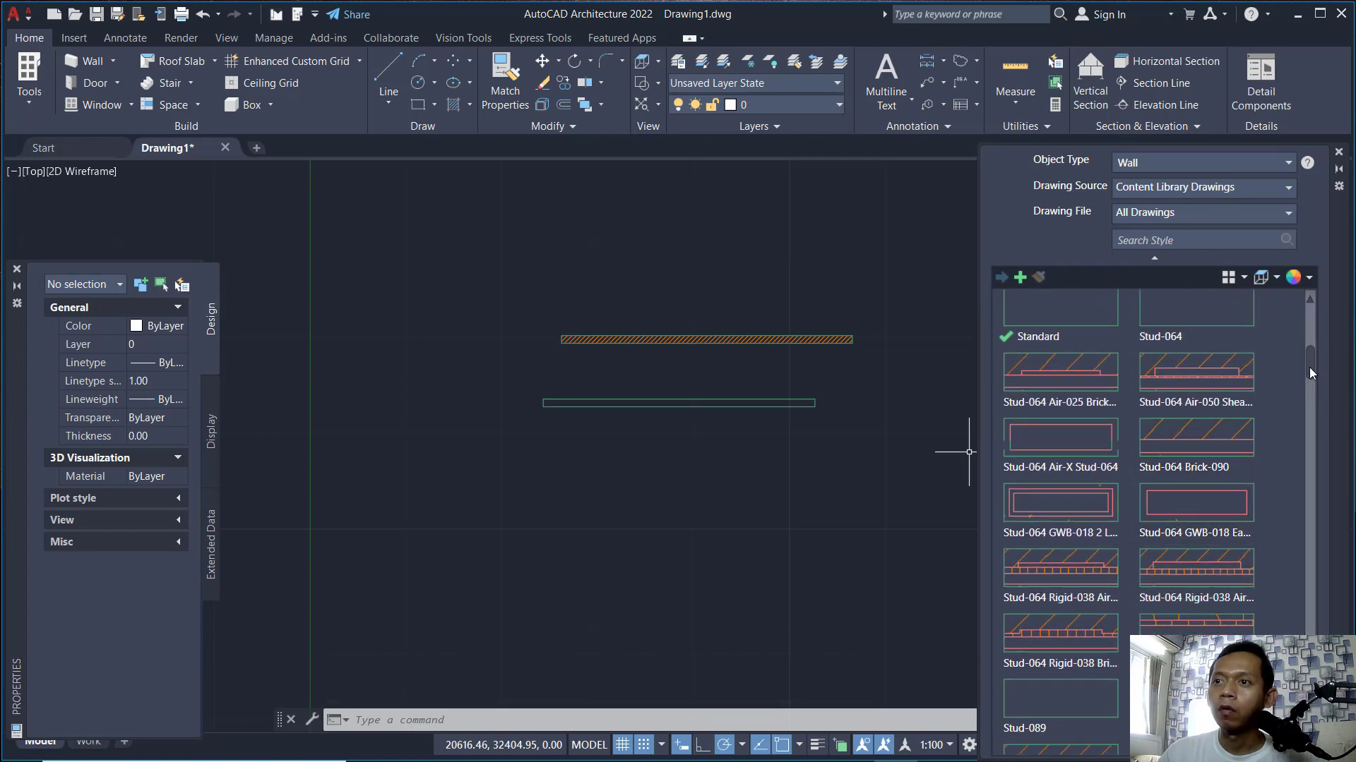
left_click_drag(1309, 373, 1310, 312)
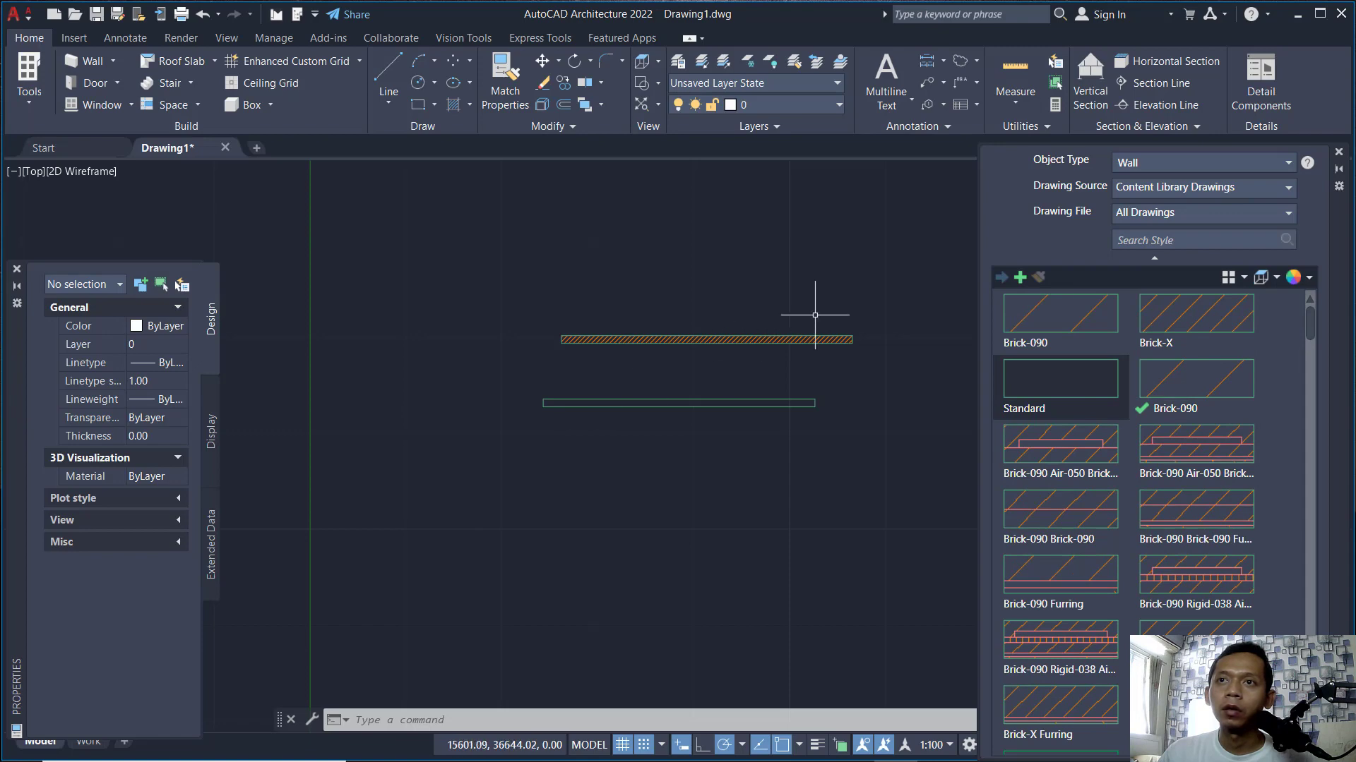
left_click(883, 280)
left_click(521, 510)
key("Delete")
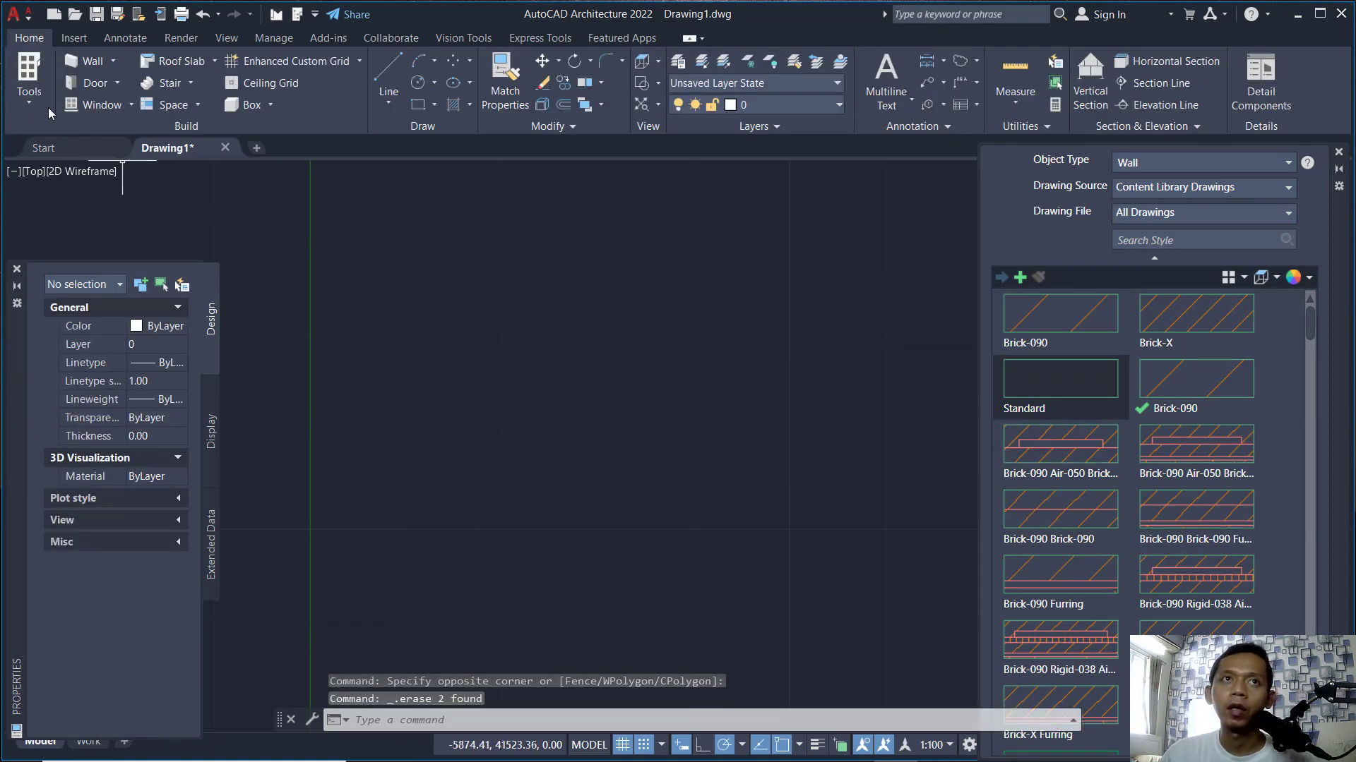
Step: Start a Standard wall with width 150 and Center justification
left_click(76, 61)
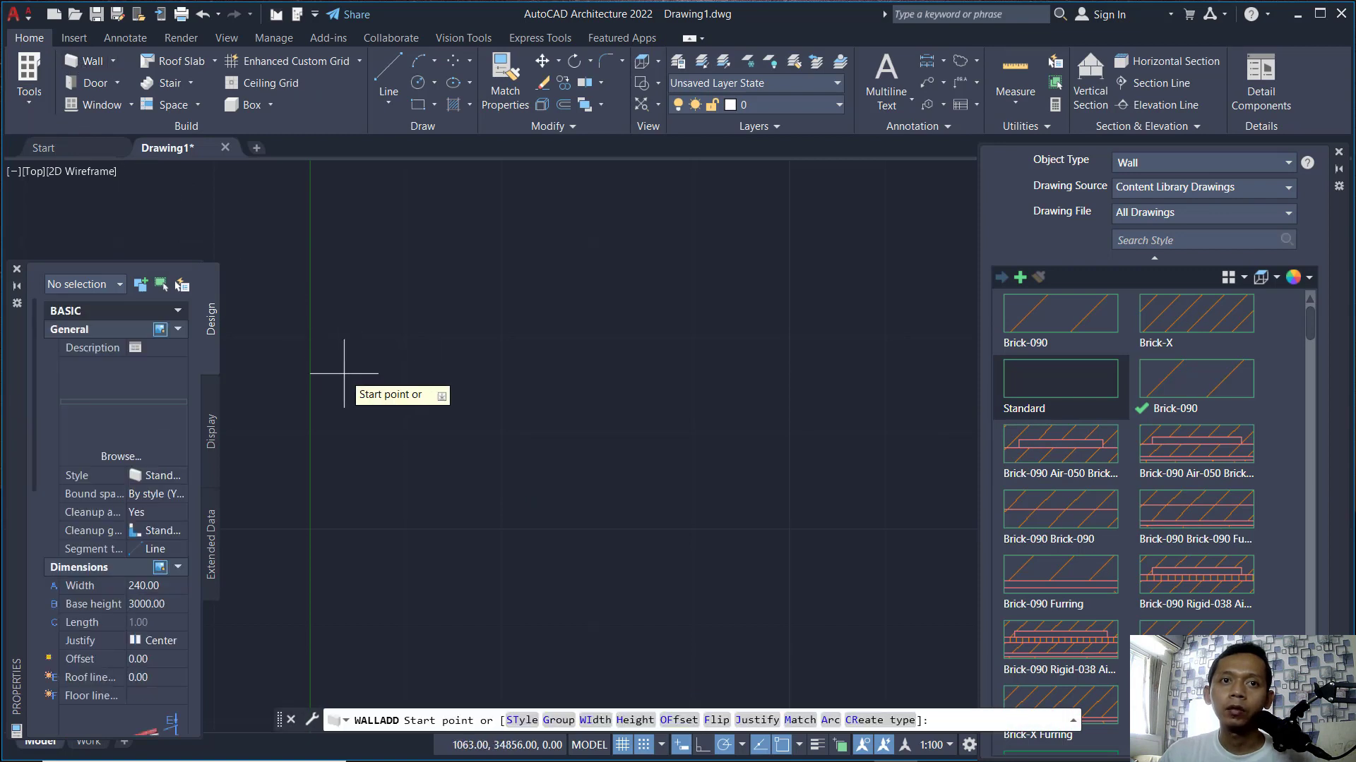
left_click(144, 589)
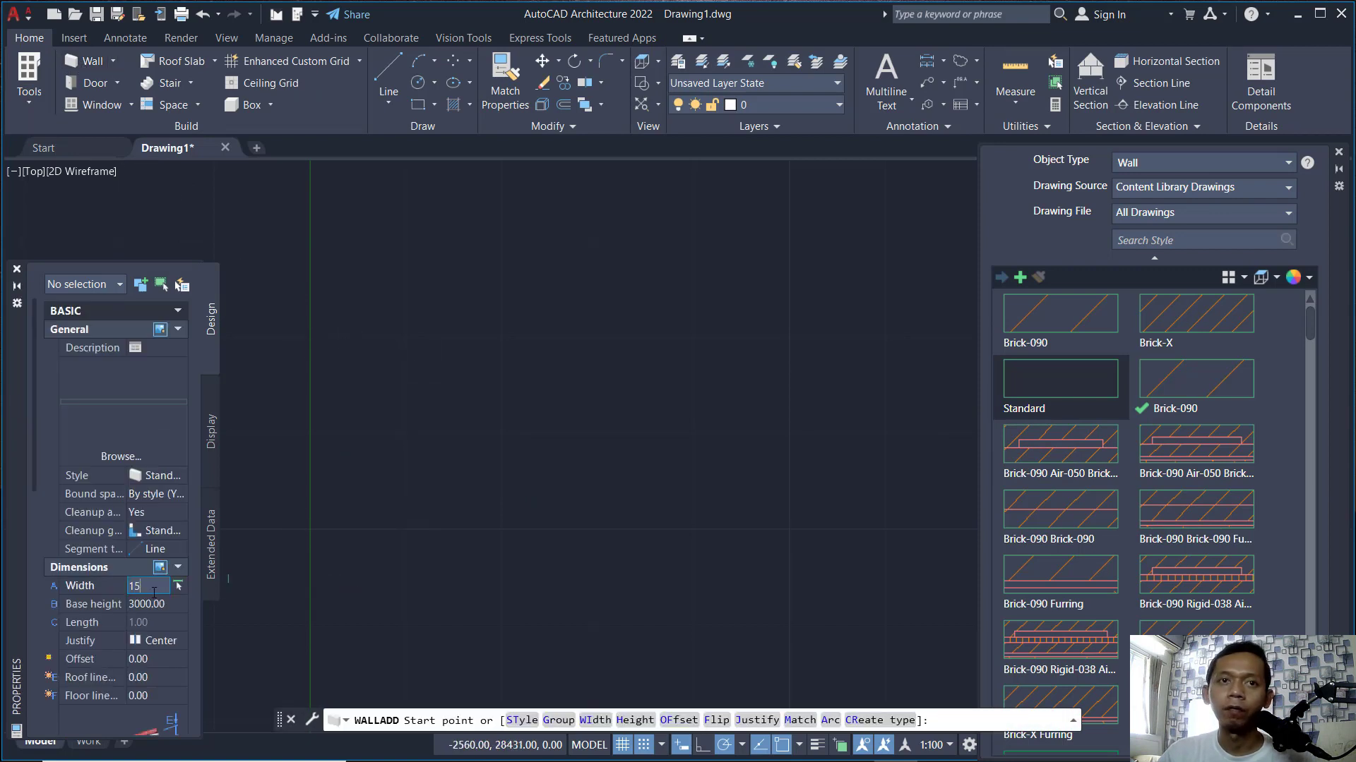
left_click(155, 638)
left_click(151, 641)
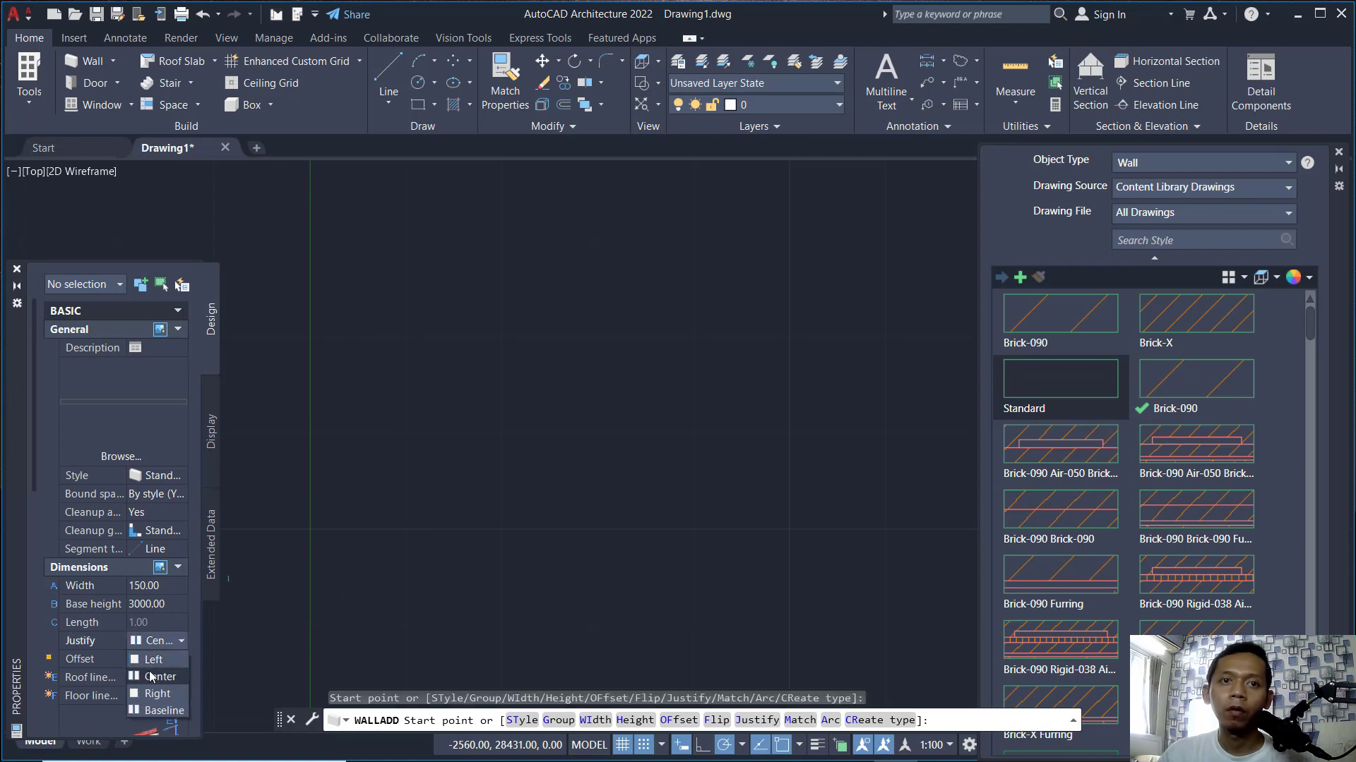
left_click(153, 678)
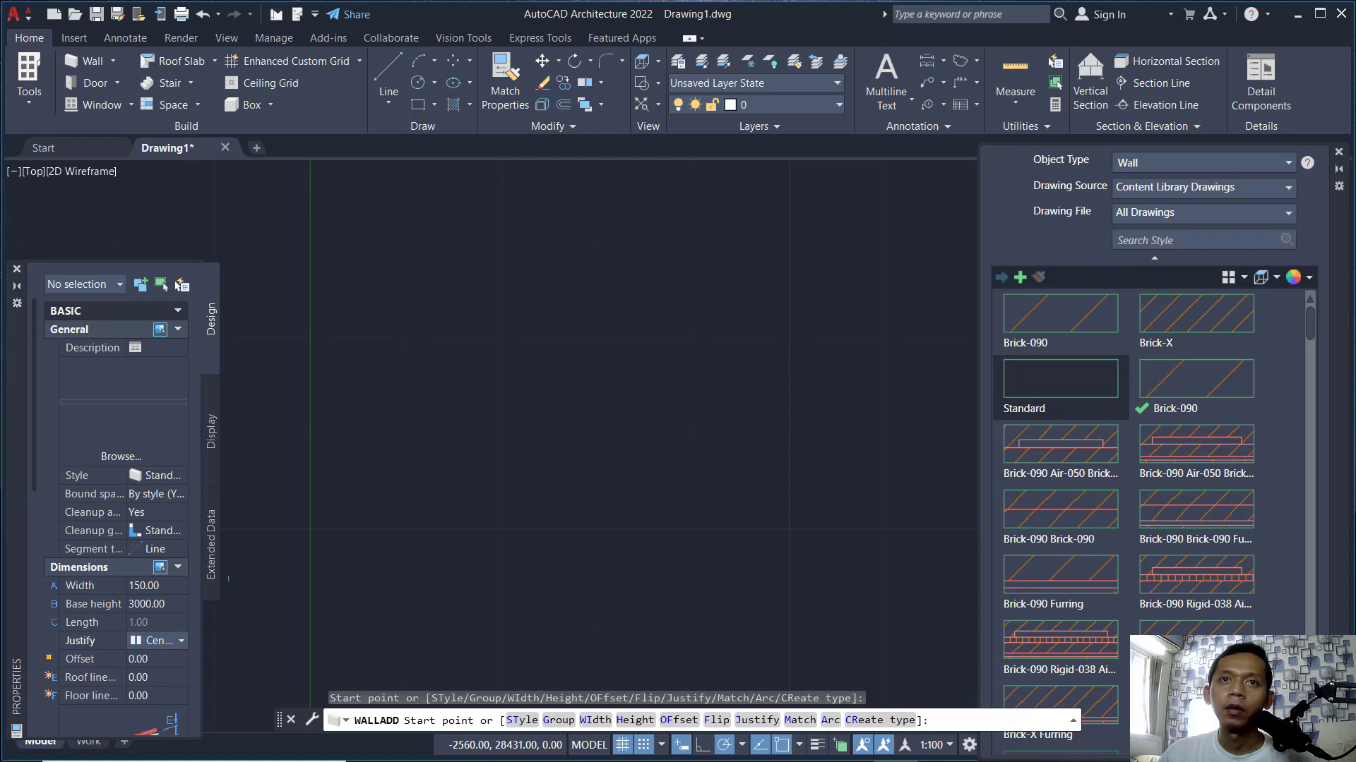
Step: Begin the outline with a 5000 wall followed by a 6000 vertical wall
left_click(385, 283)
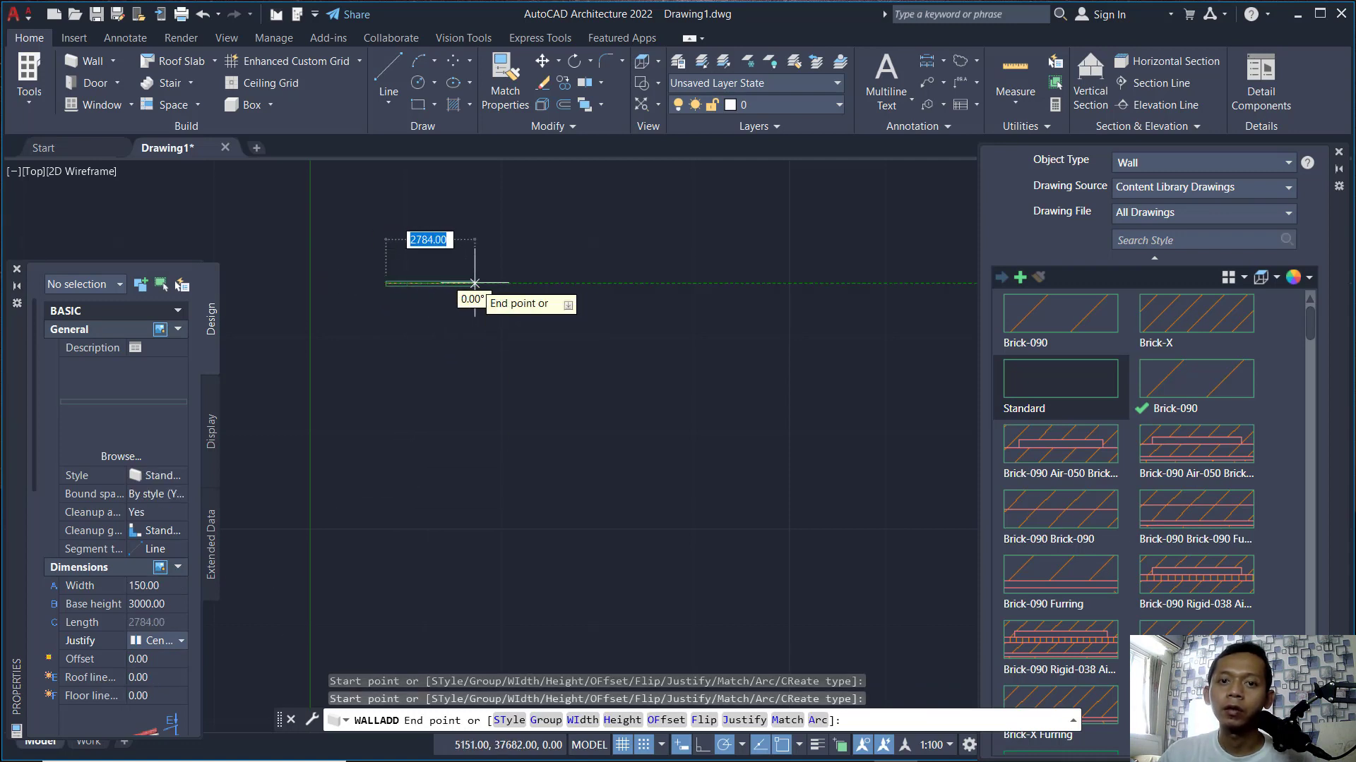
type("5")
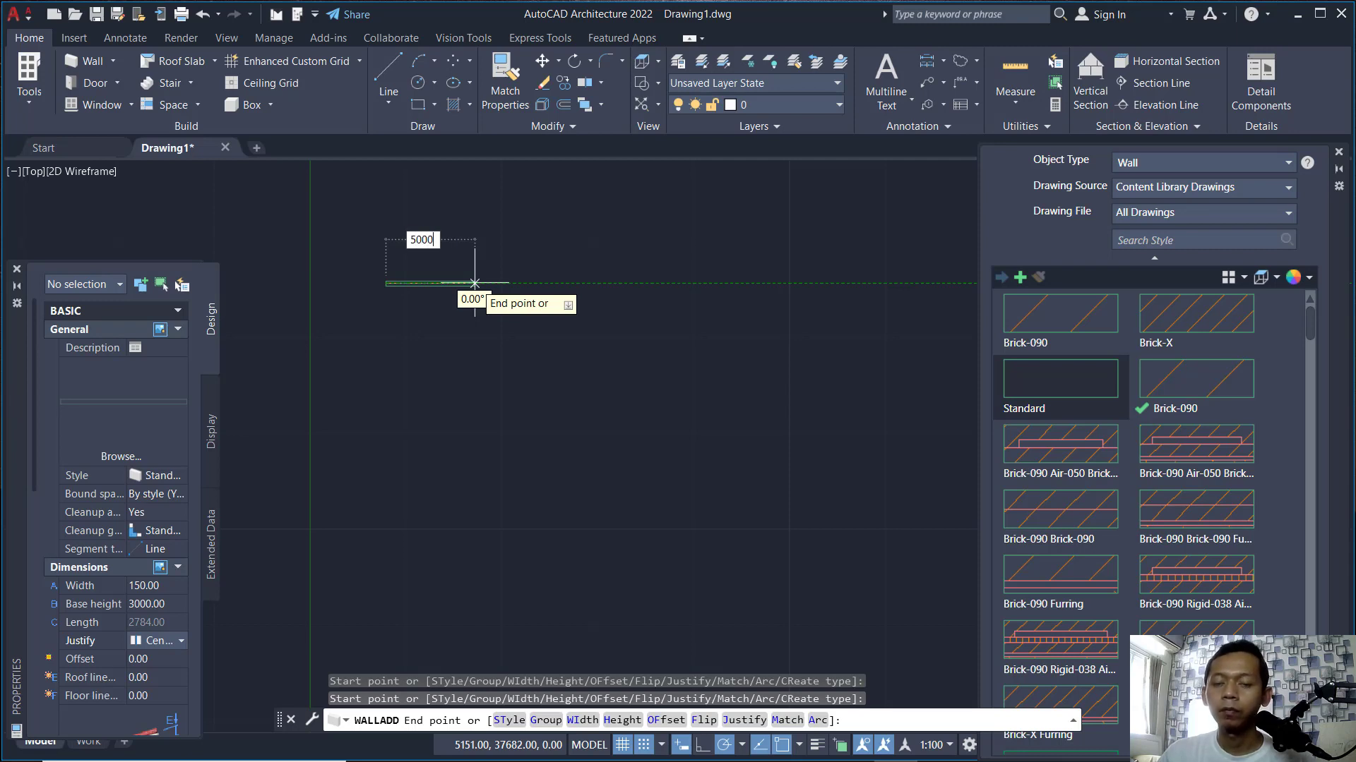
type("000")
key("Return")
middle_click_drag(514, 339, 648, 519)
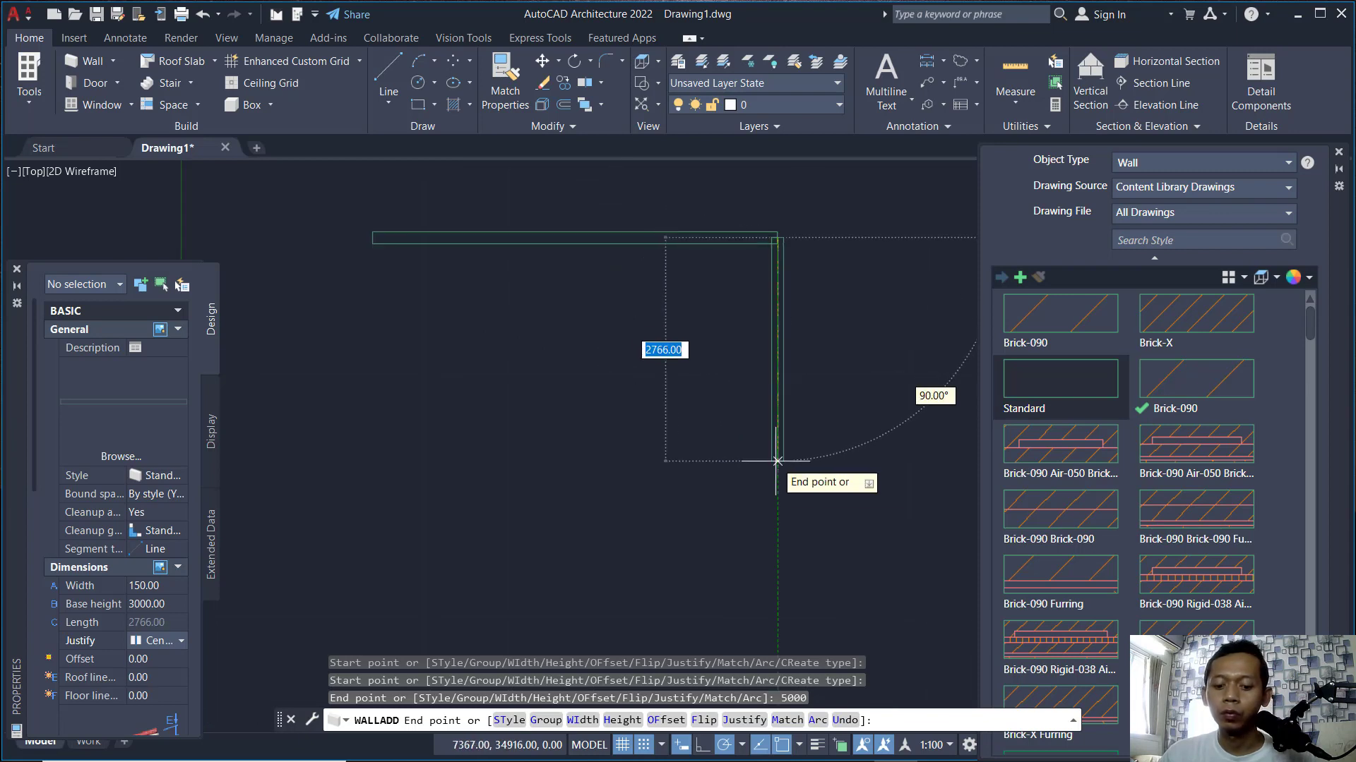
type("6")
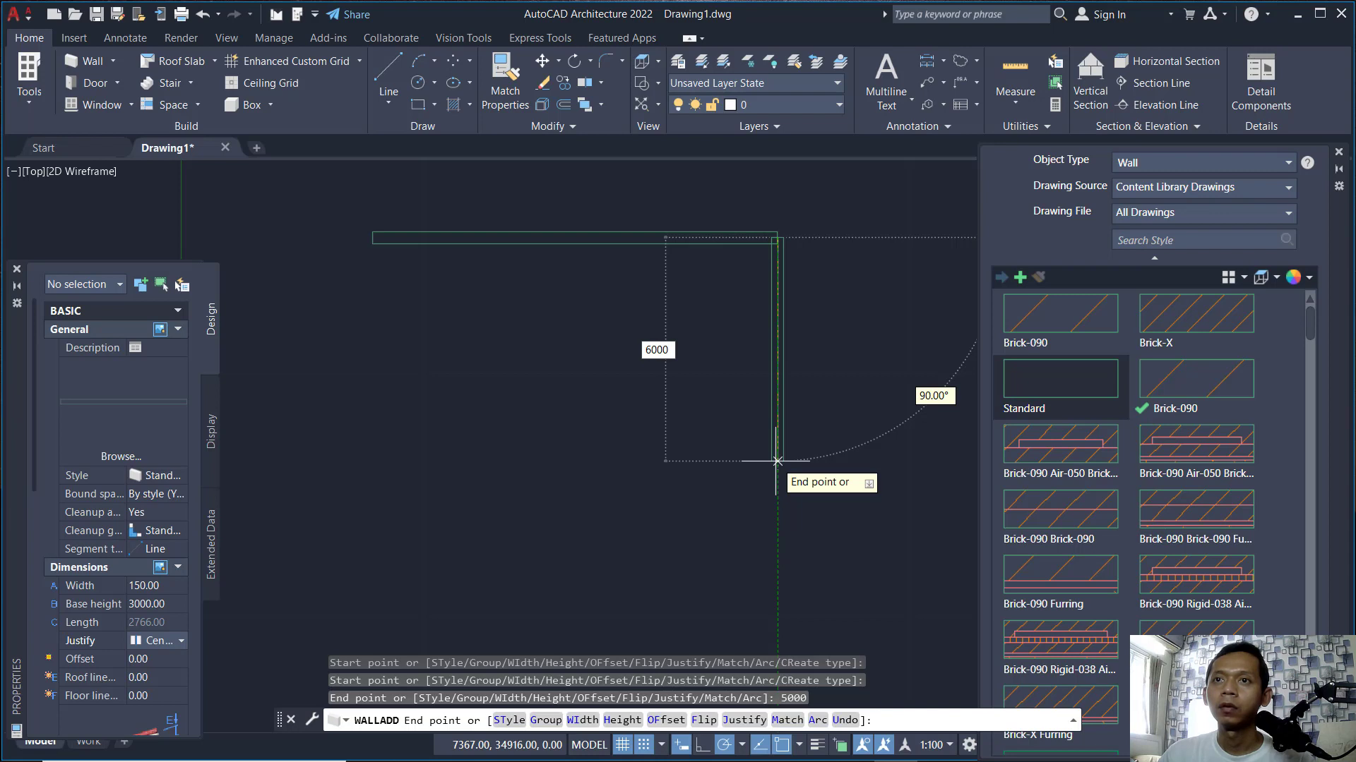
type("000")
key("Return")
Step: Add 3000 and 1000 wall segments, then close the outline to its start
scroll(670, 550, "down", 2)
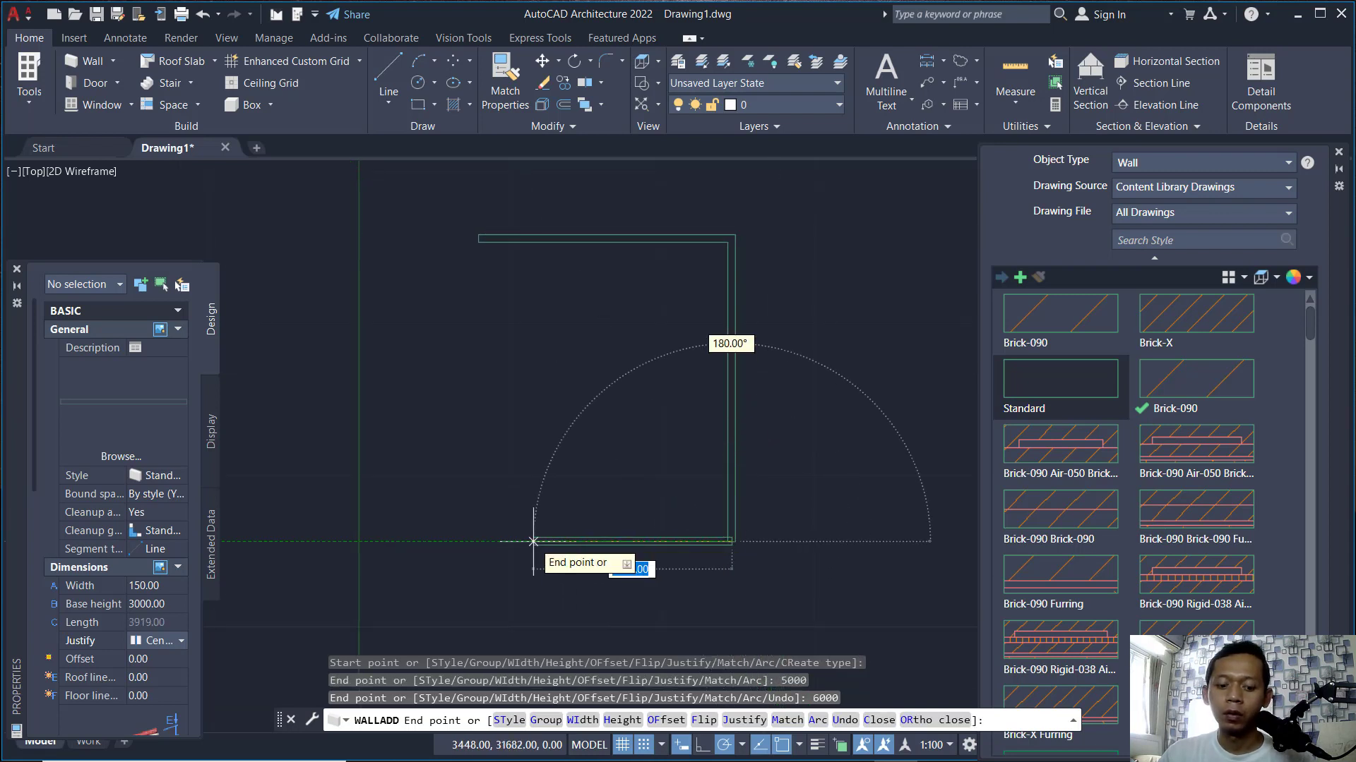
type("3000")
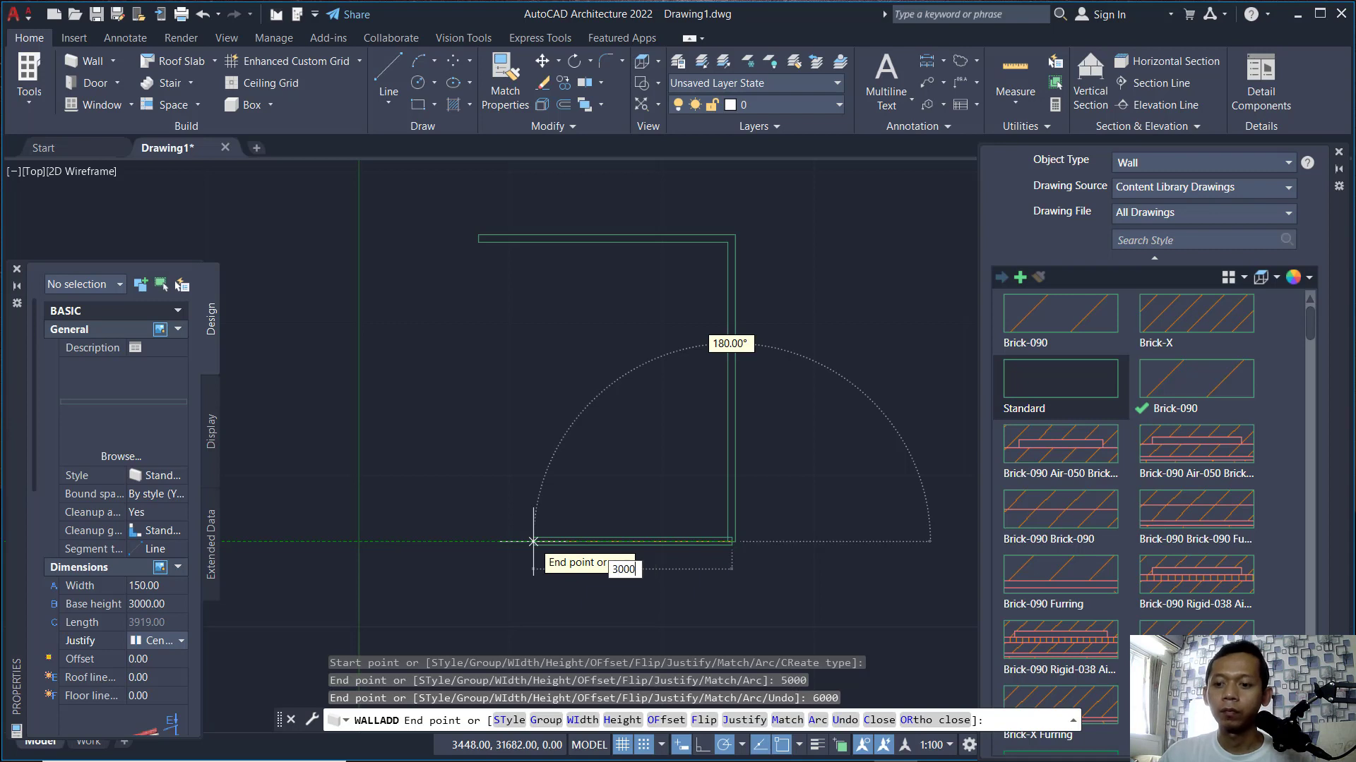
key("Return")
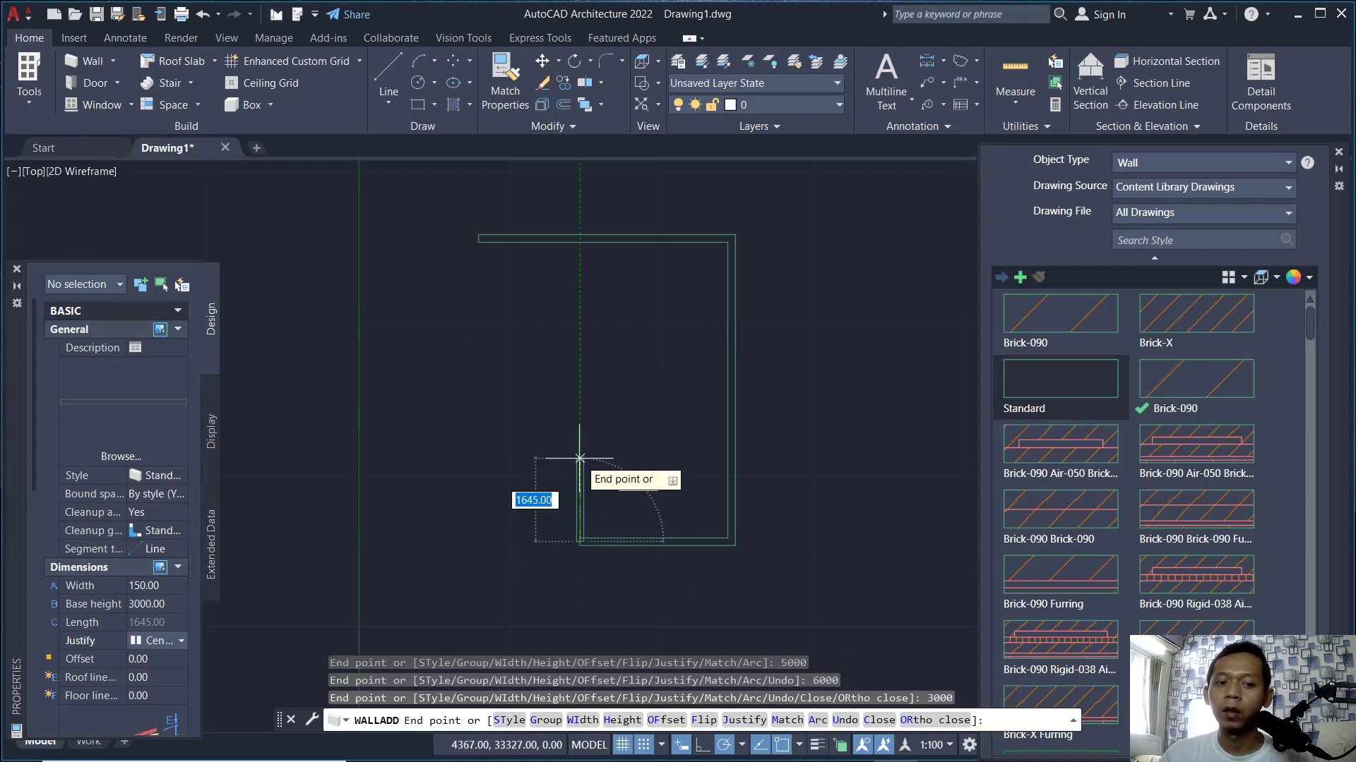
type("1")
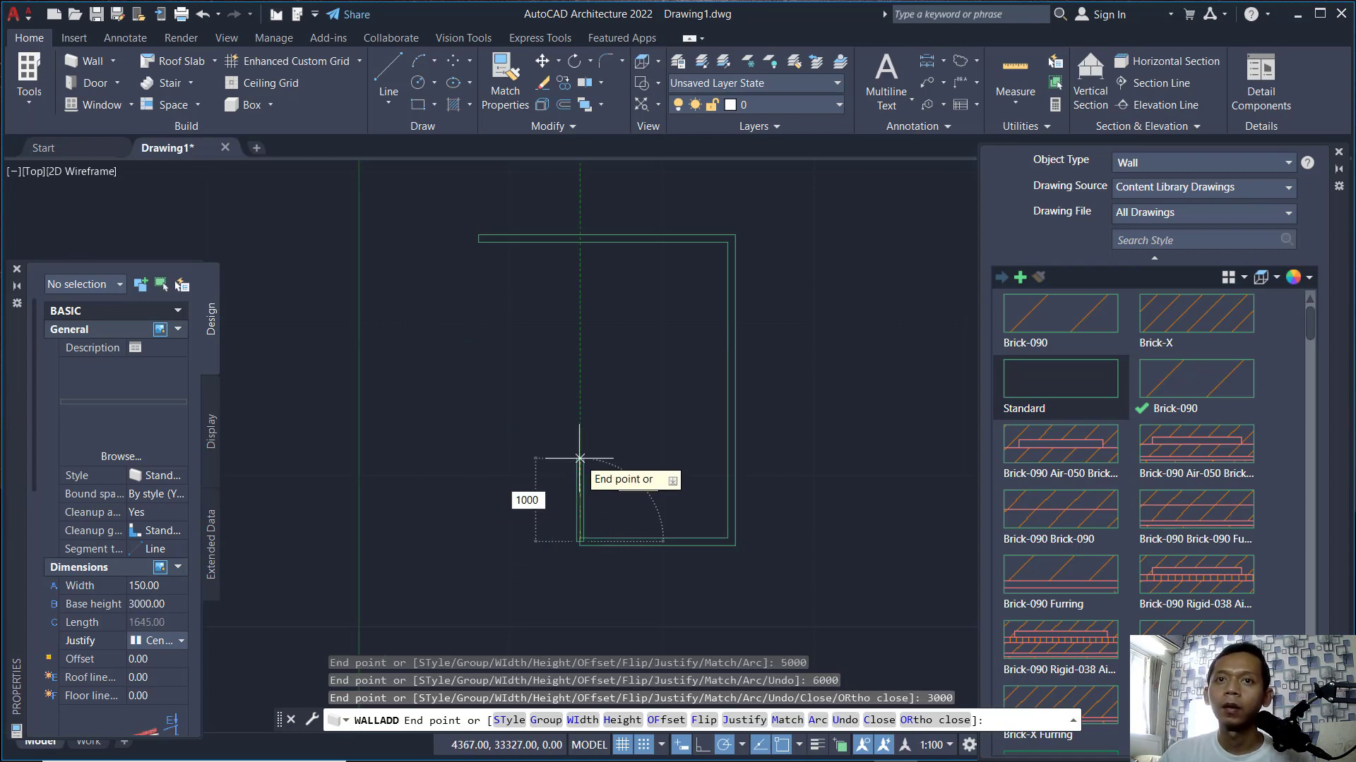
type("000")
key("Return")
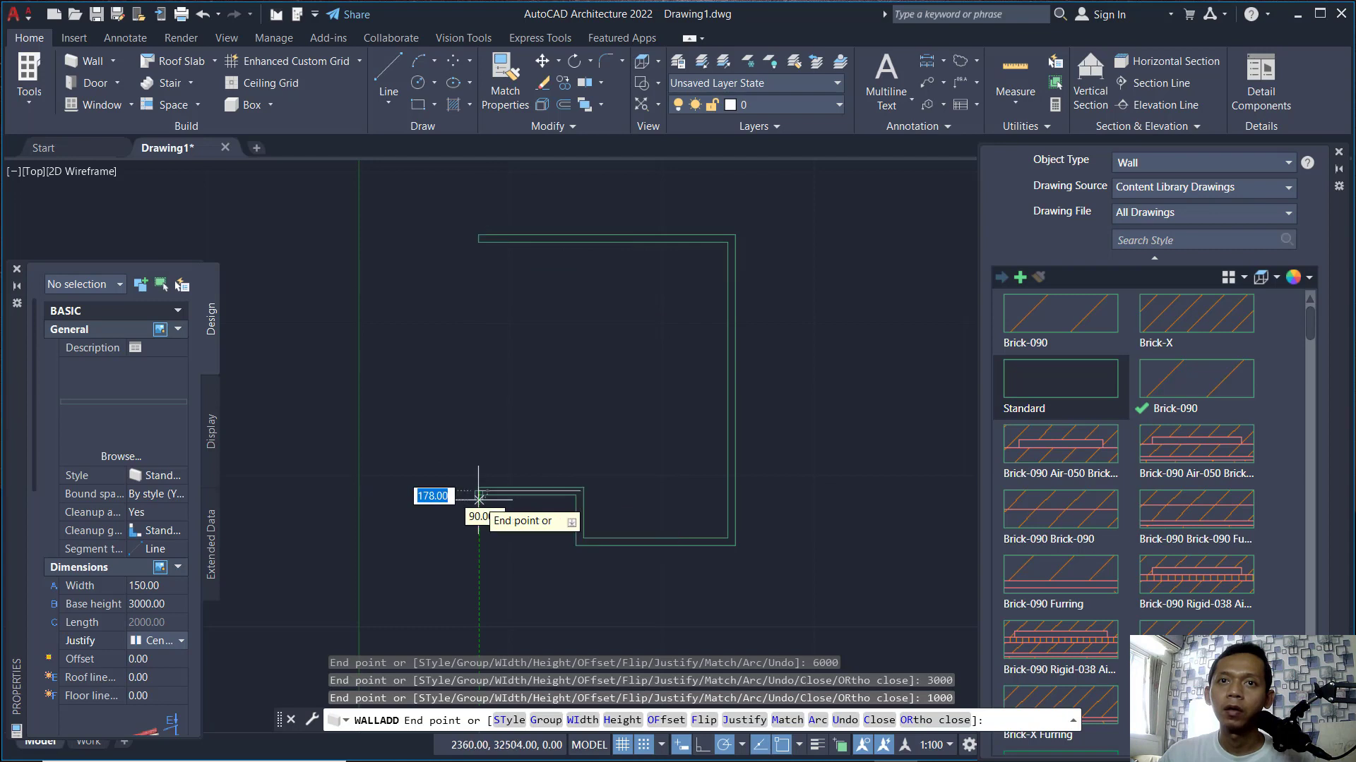
left_click(479, 494)
type("c")
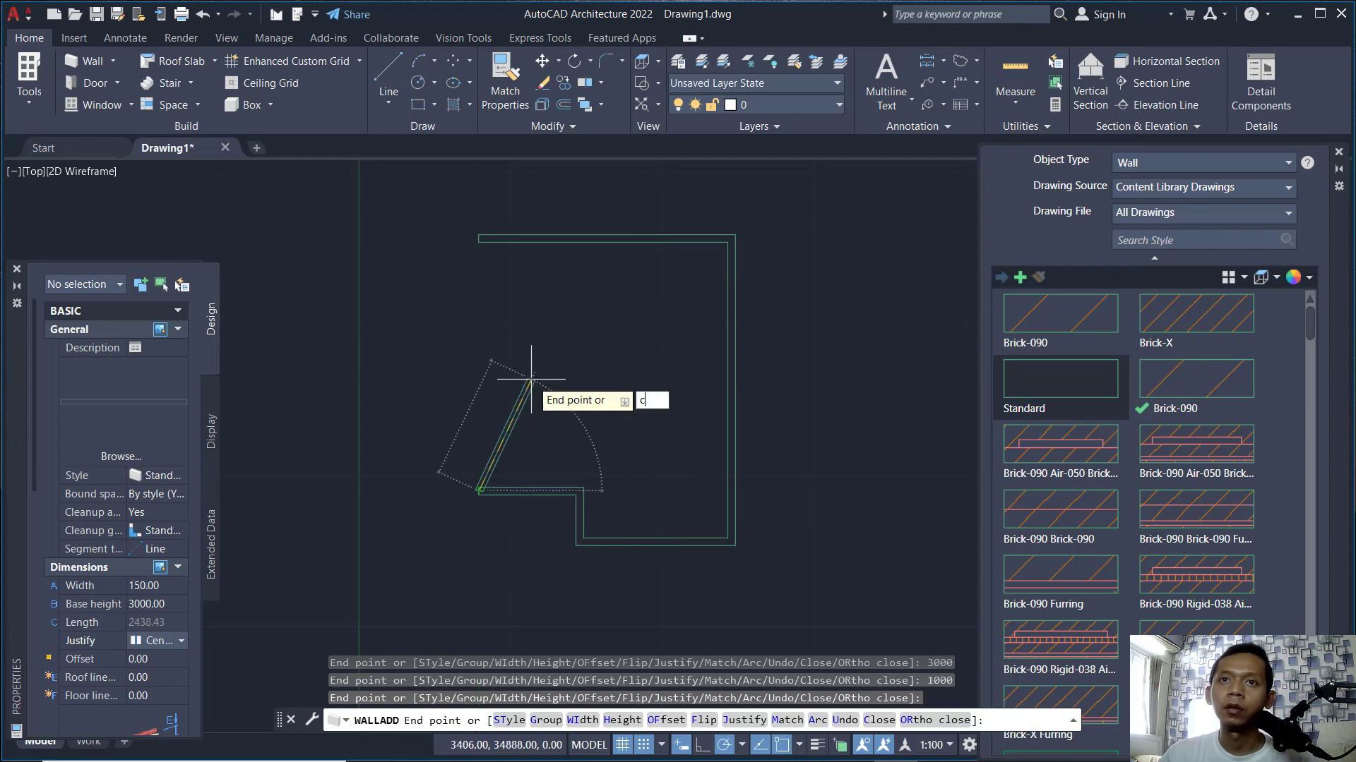
key("Return")
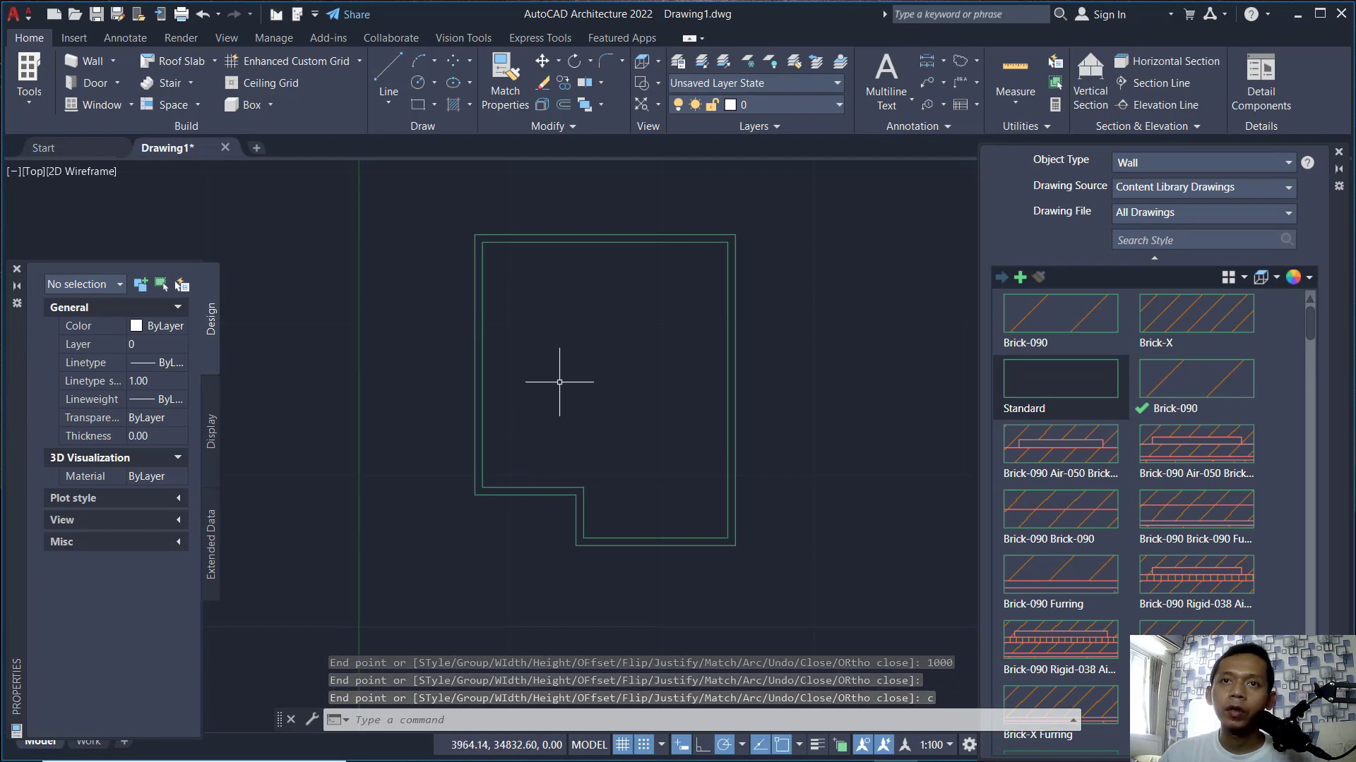
Step: Open Drafting Settings with the DS alias
type("d")
key("Escape")
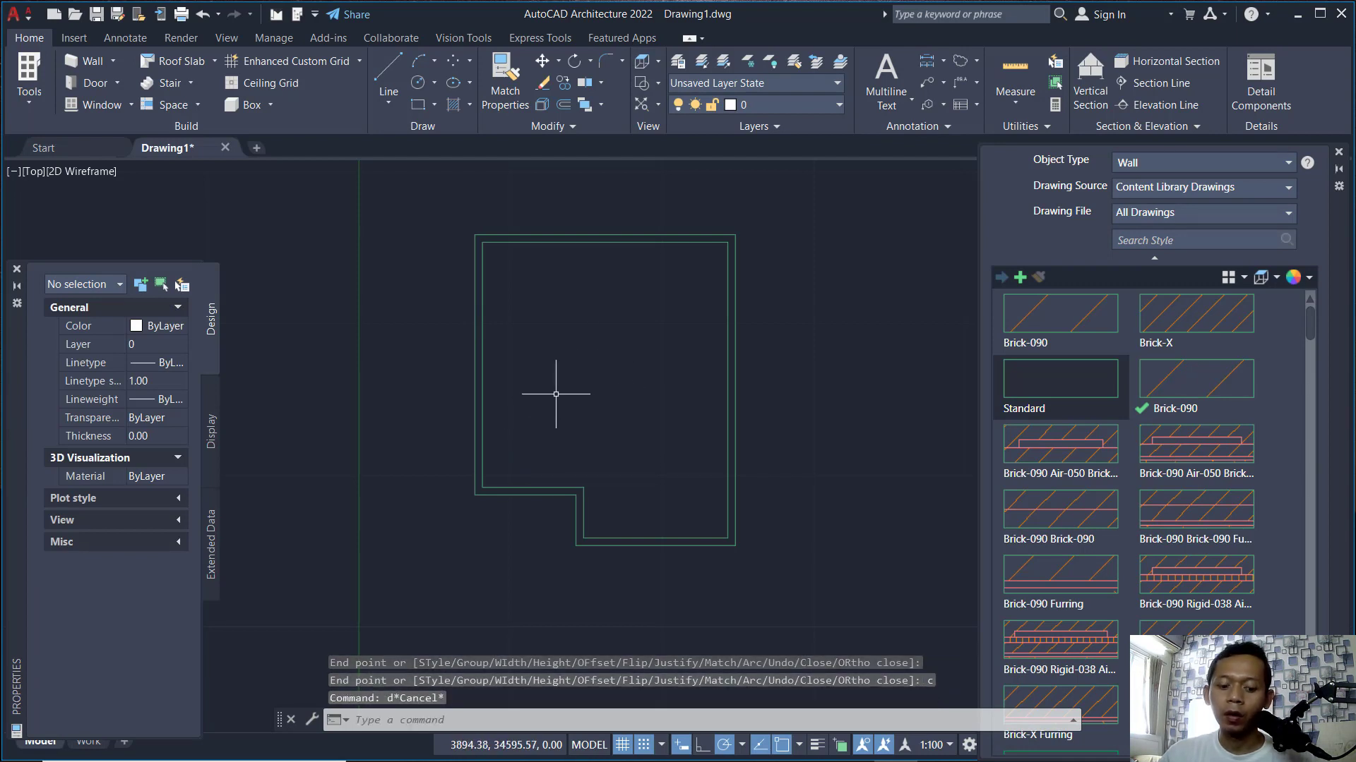
type("ds")
key("Return")
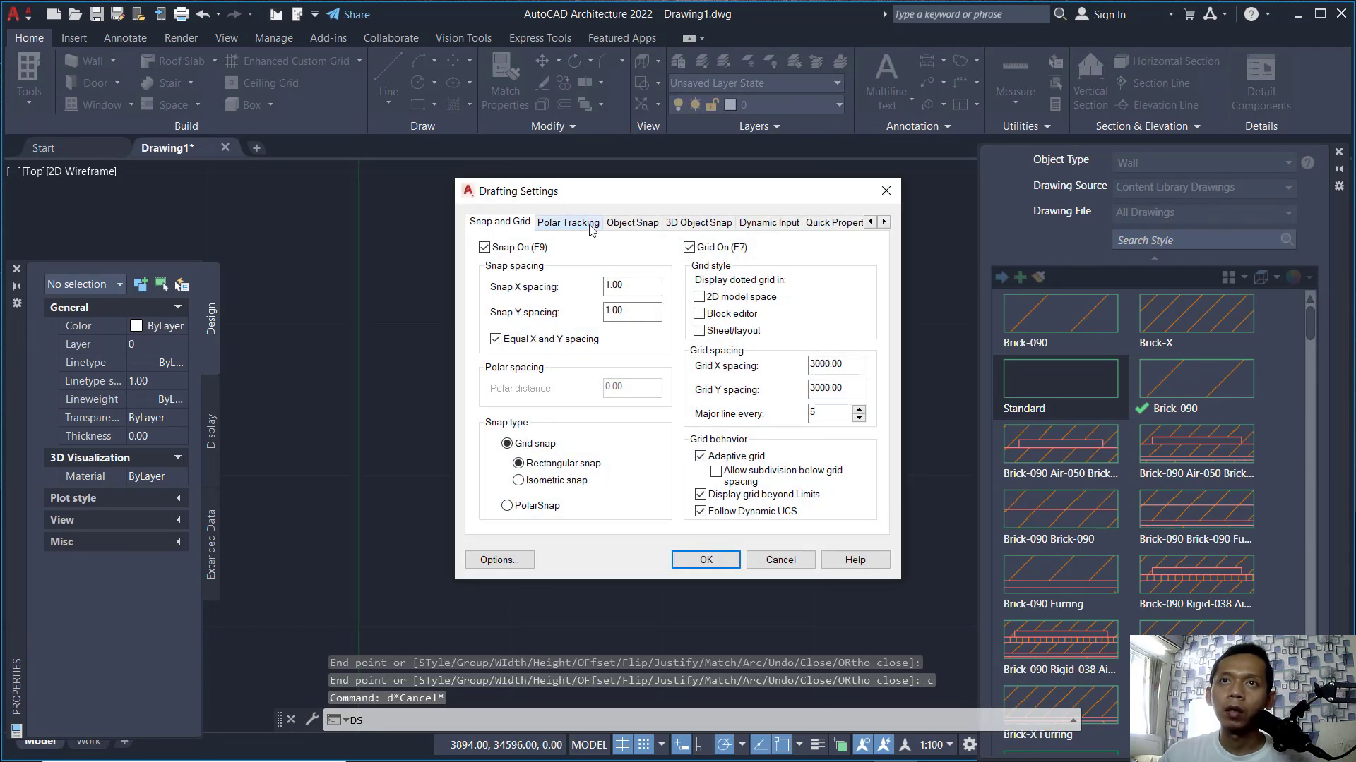
Step: Select all modes on the Object Snap tab, confirm, and restore the closer plan view
left_click(589, 224)
left_click(632, 222)
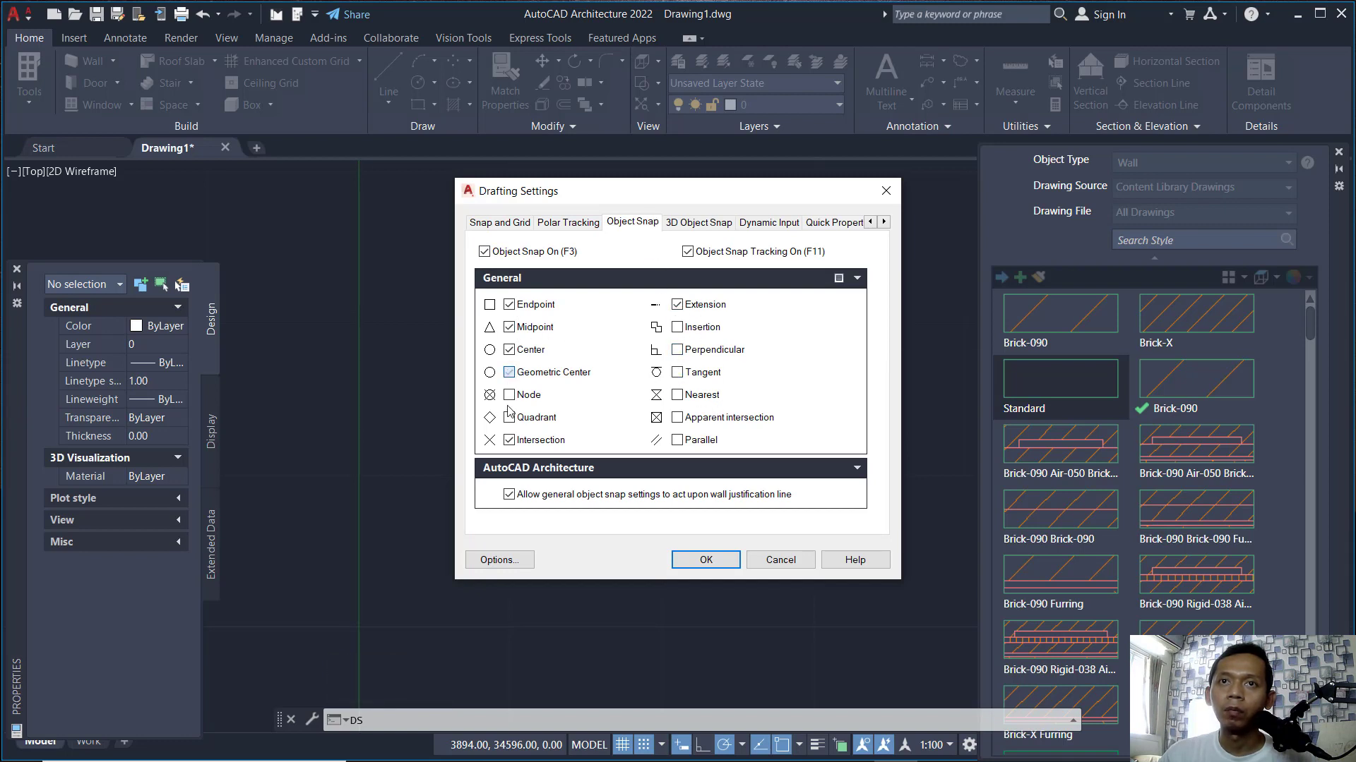
left_click(676, 440)
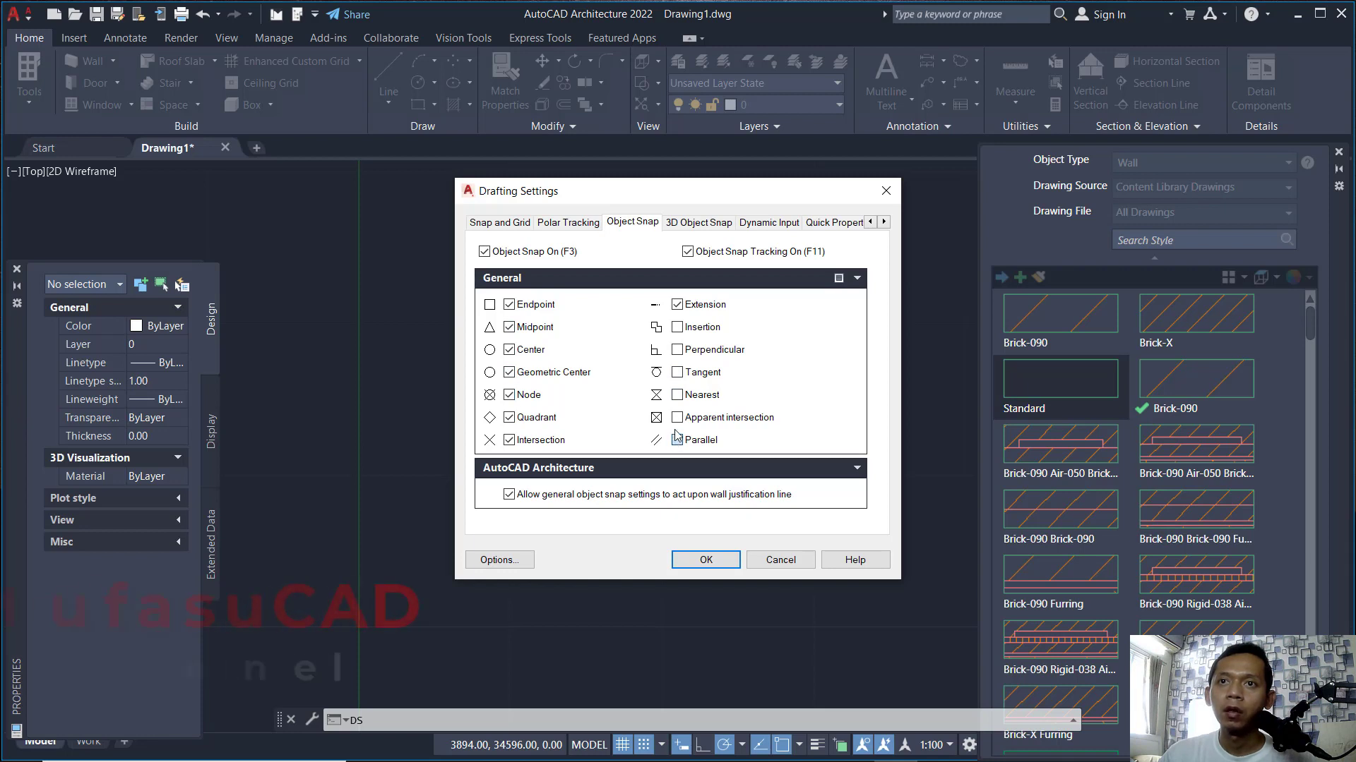
left_click(676, 394)
left_click(676, 372)
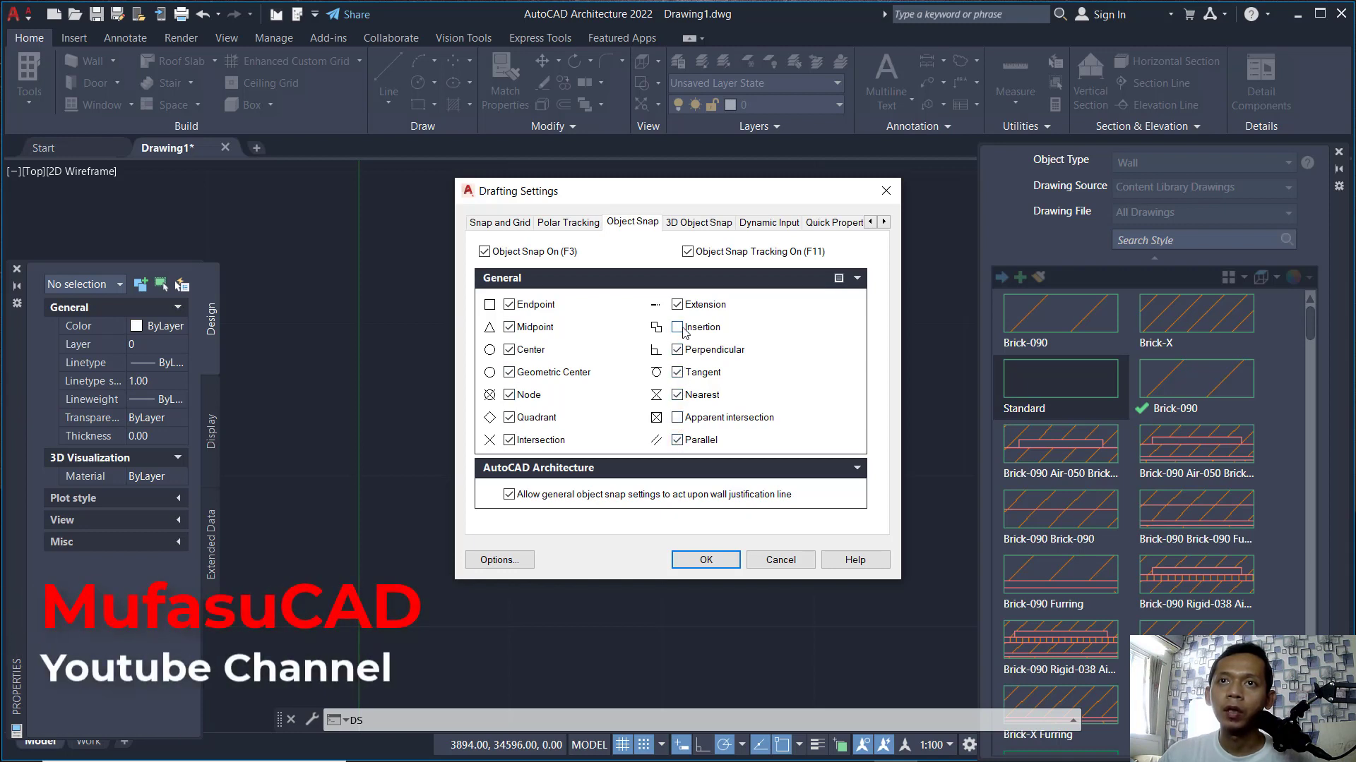
left_click(704, 559)
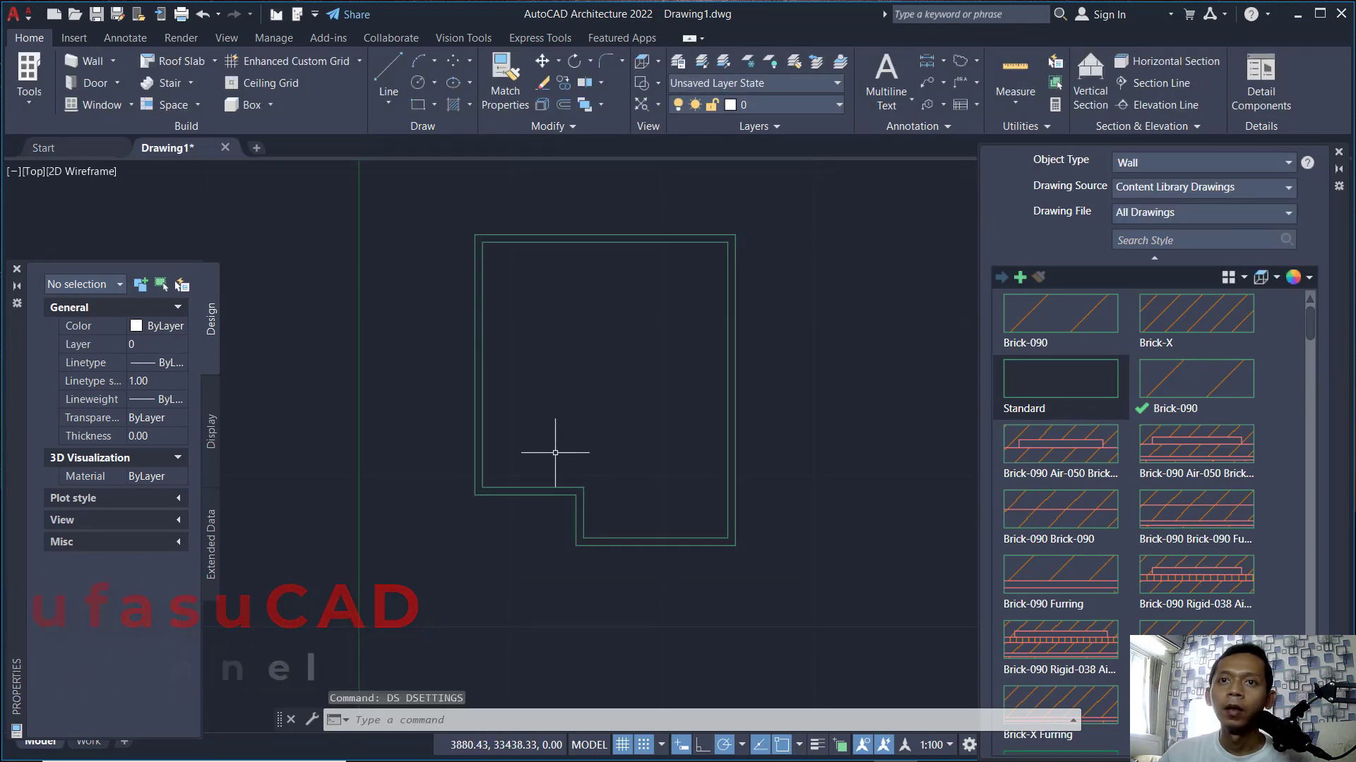
key("ctrl+y")
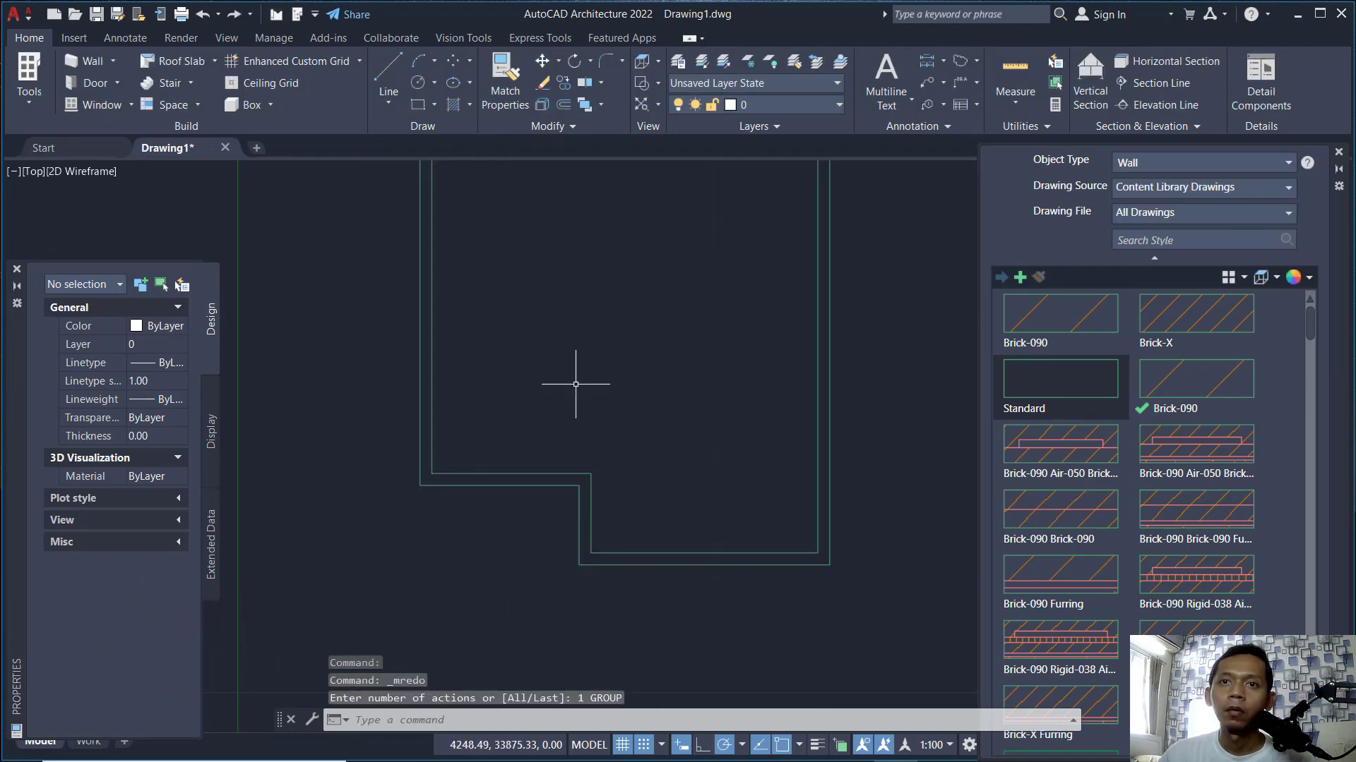
Step: Draw a centre-justified 2500 interior wall rising from the L's inner corner
left_click(94, 65)
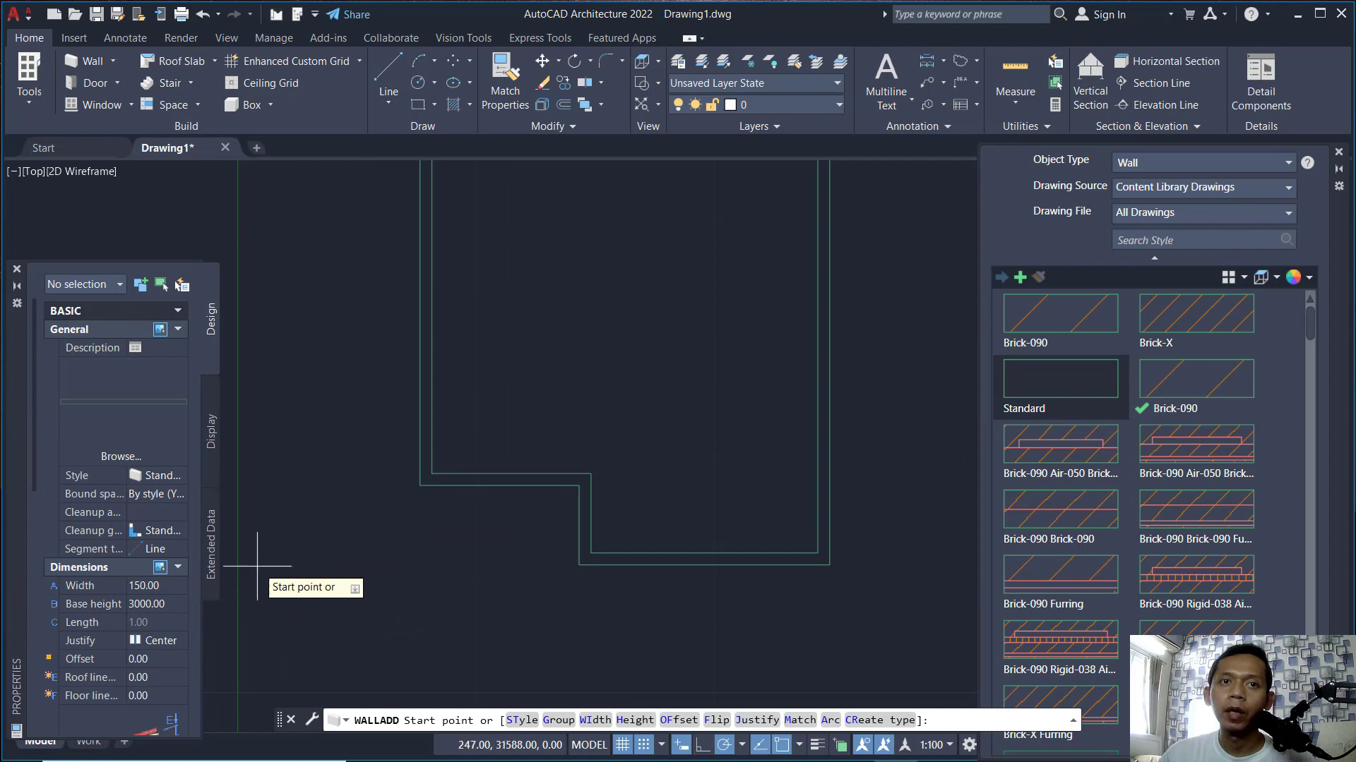
left_click(152, 641)
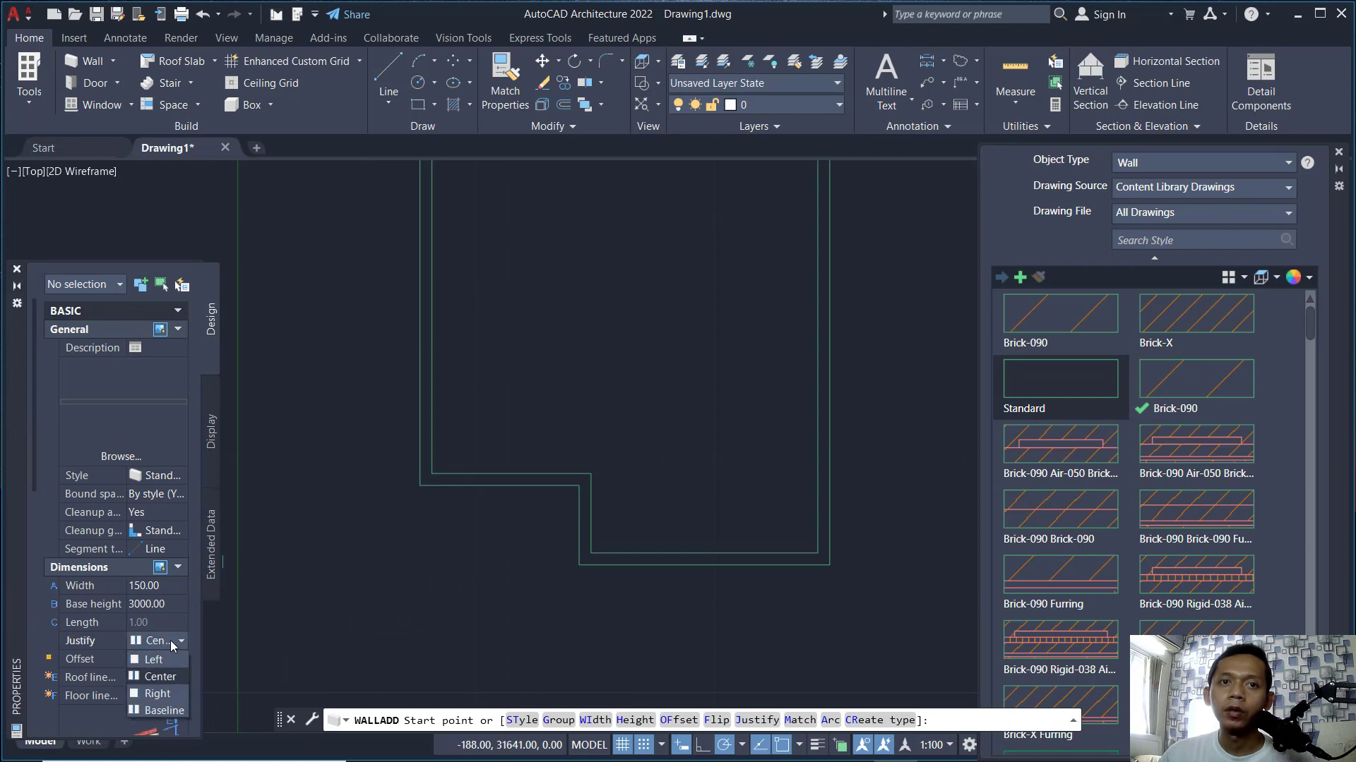
left_click(154, 678)
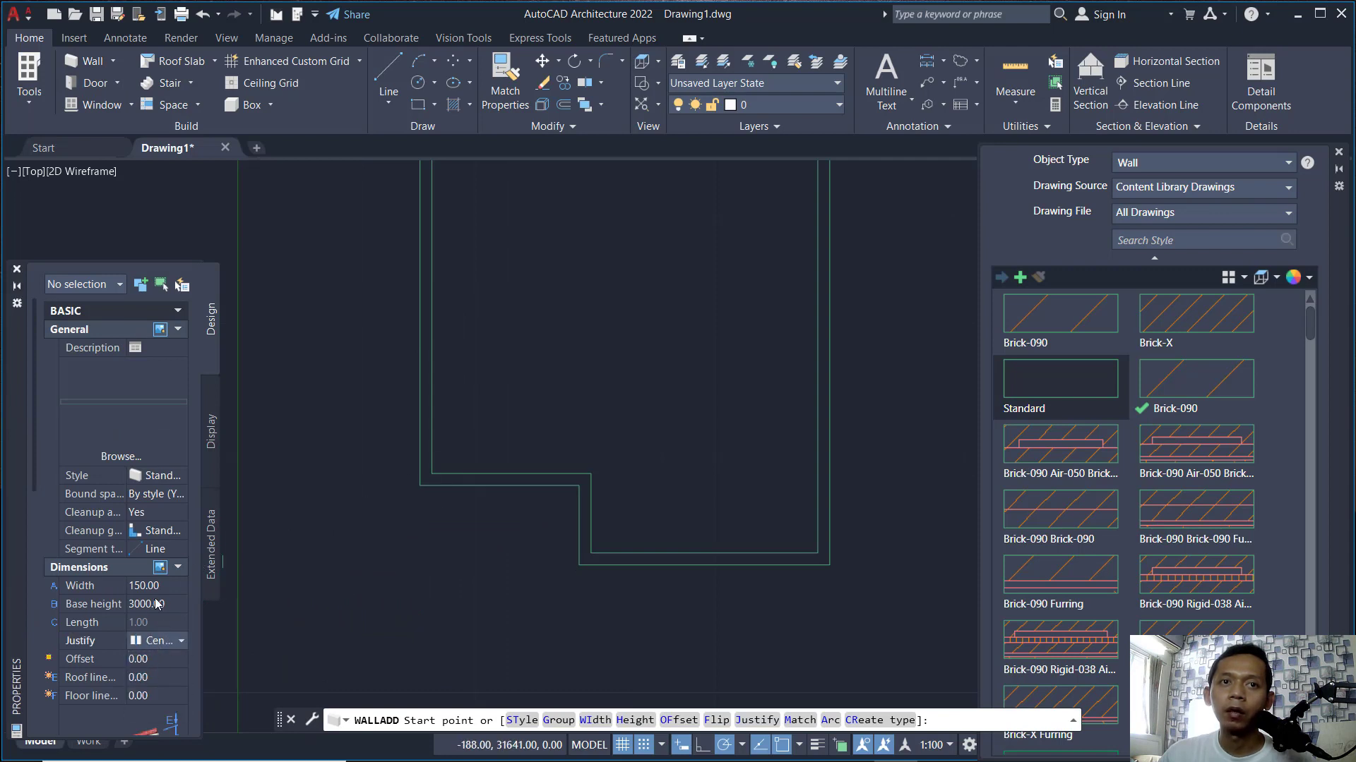
key("Escape")
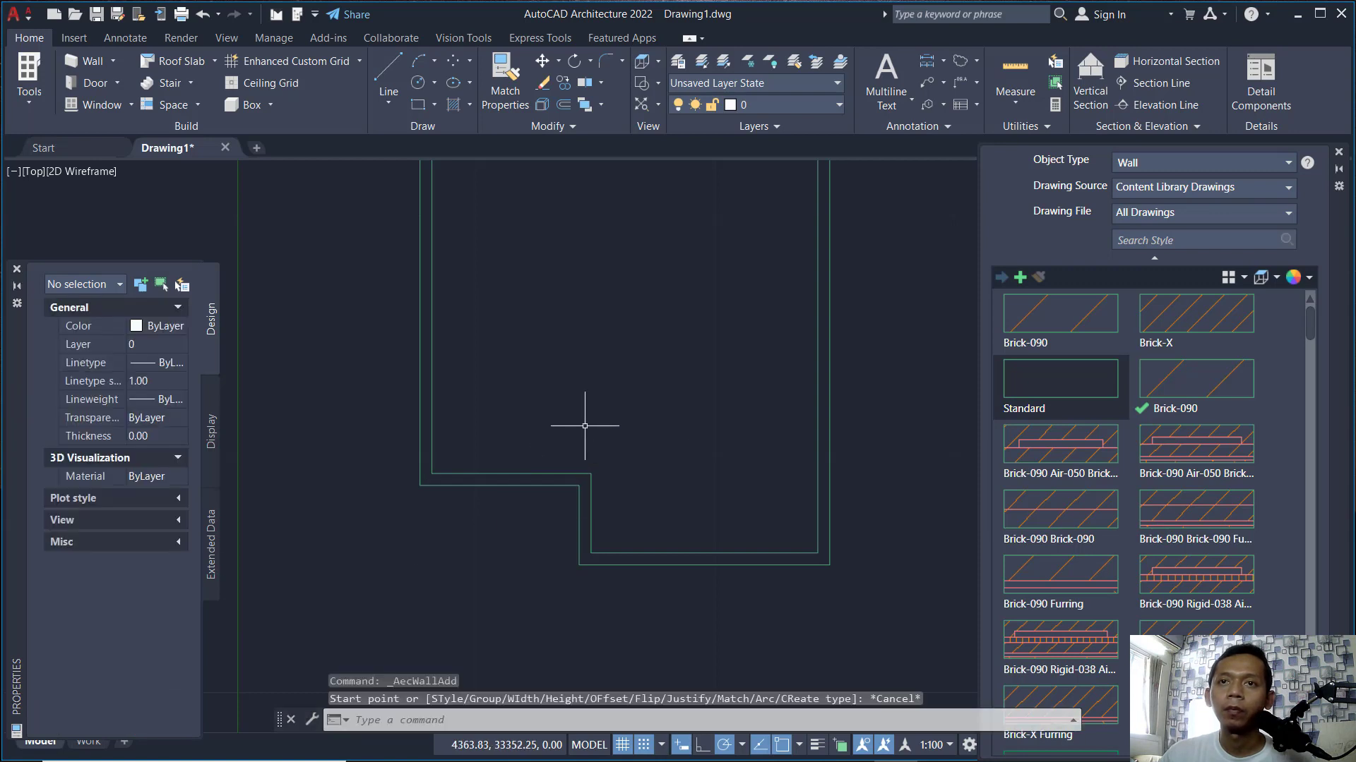
left_click(83, 60)
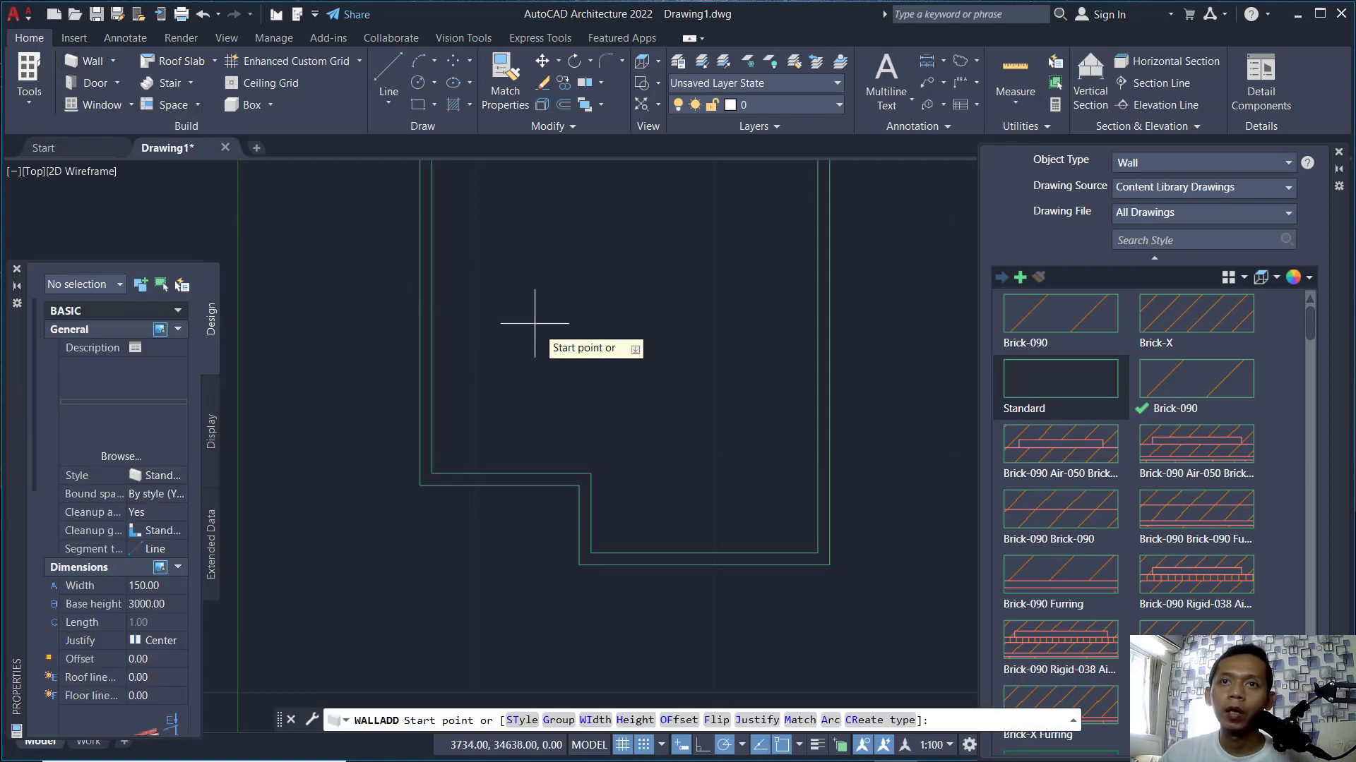
left_click(585, 480)
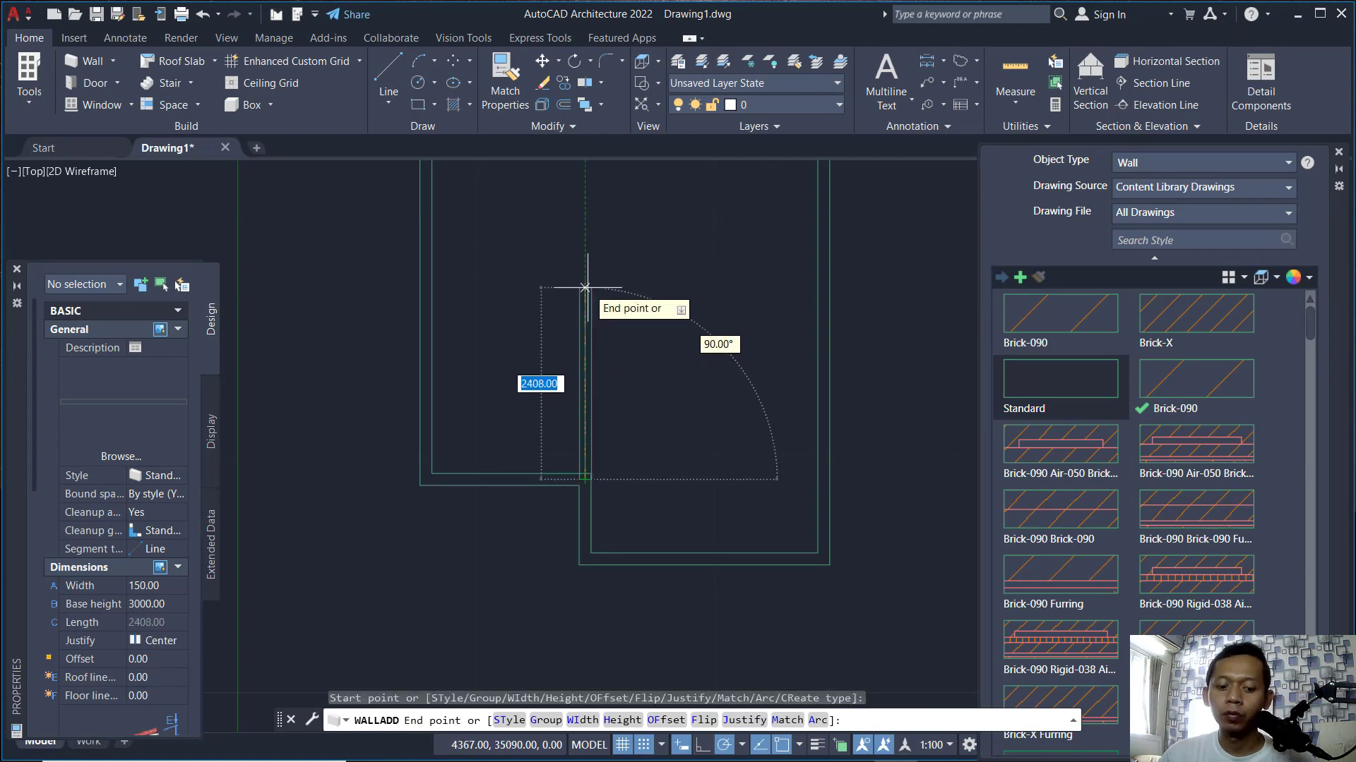
type("2500")
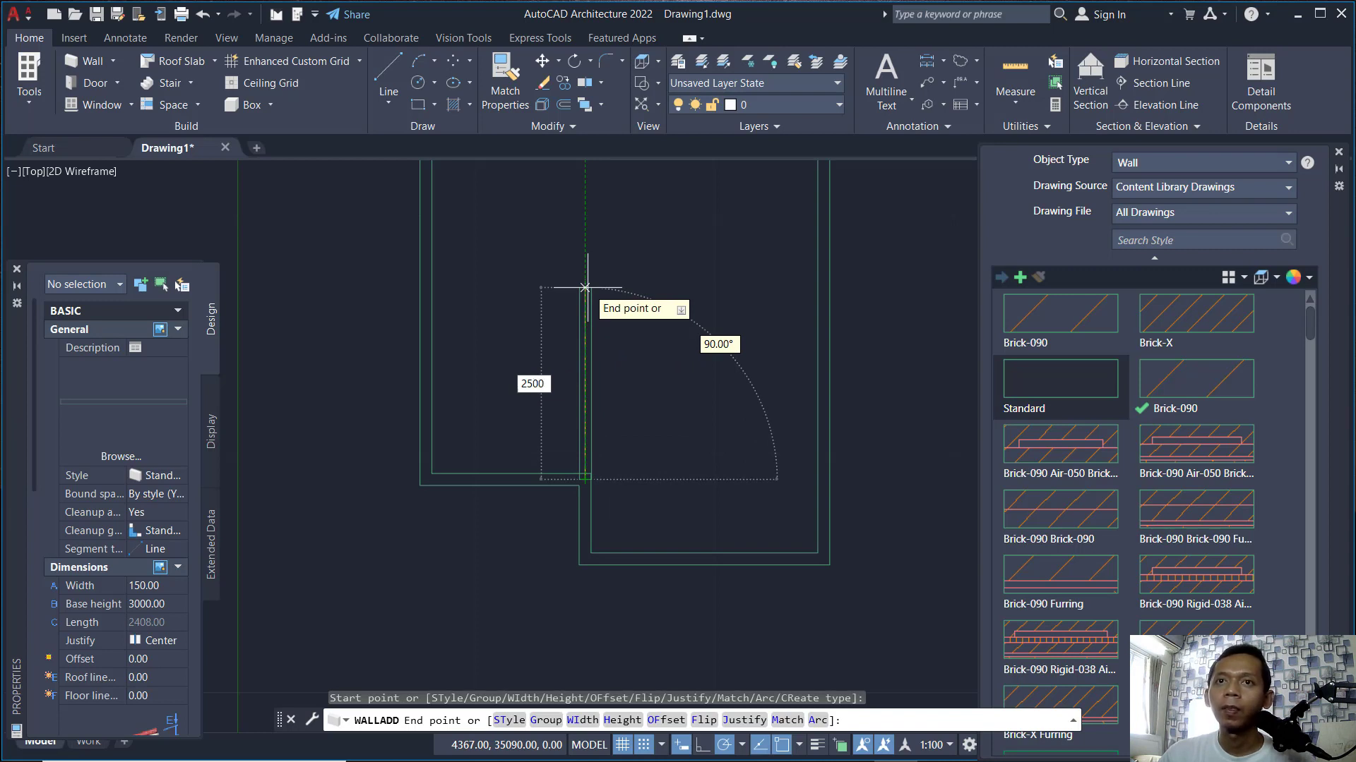
key("Return")
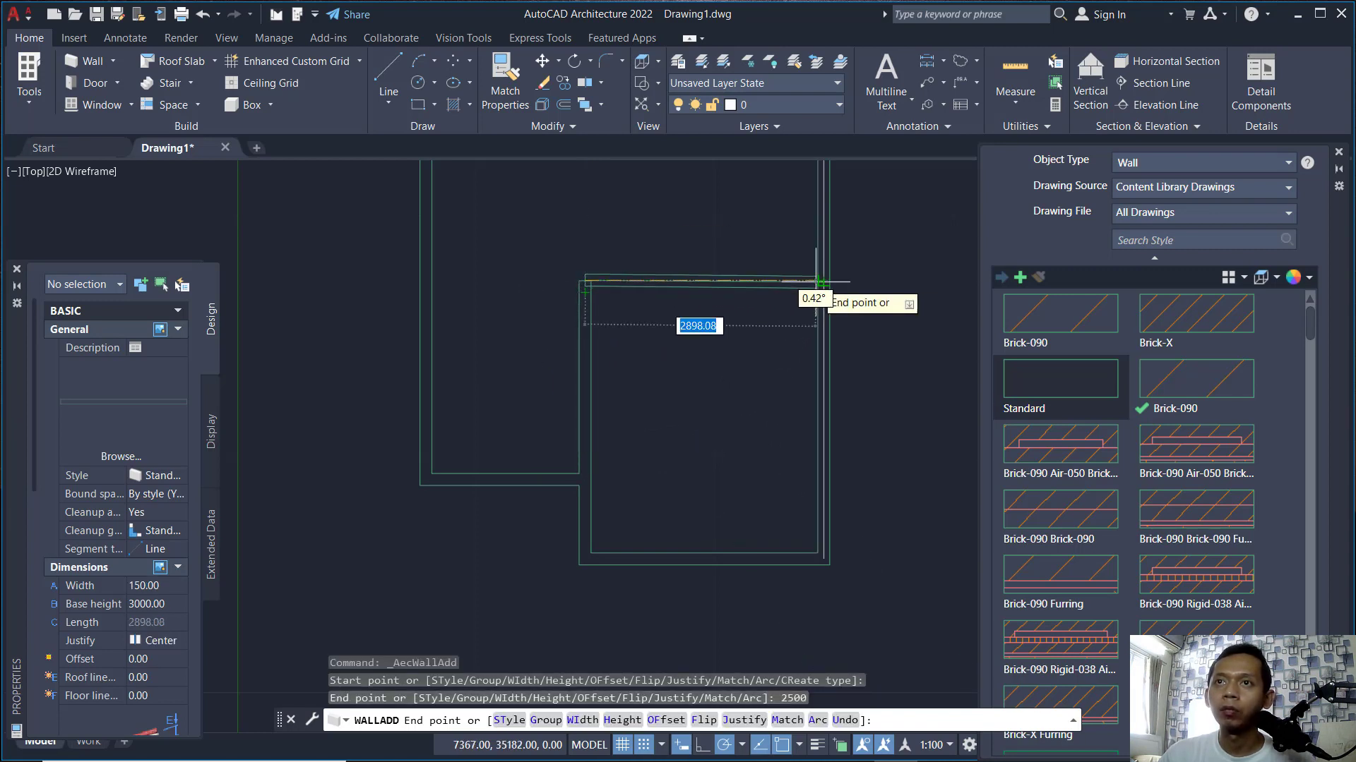
key("Escape")
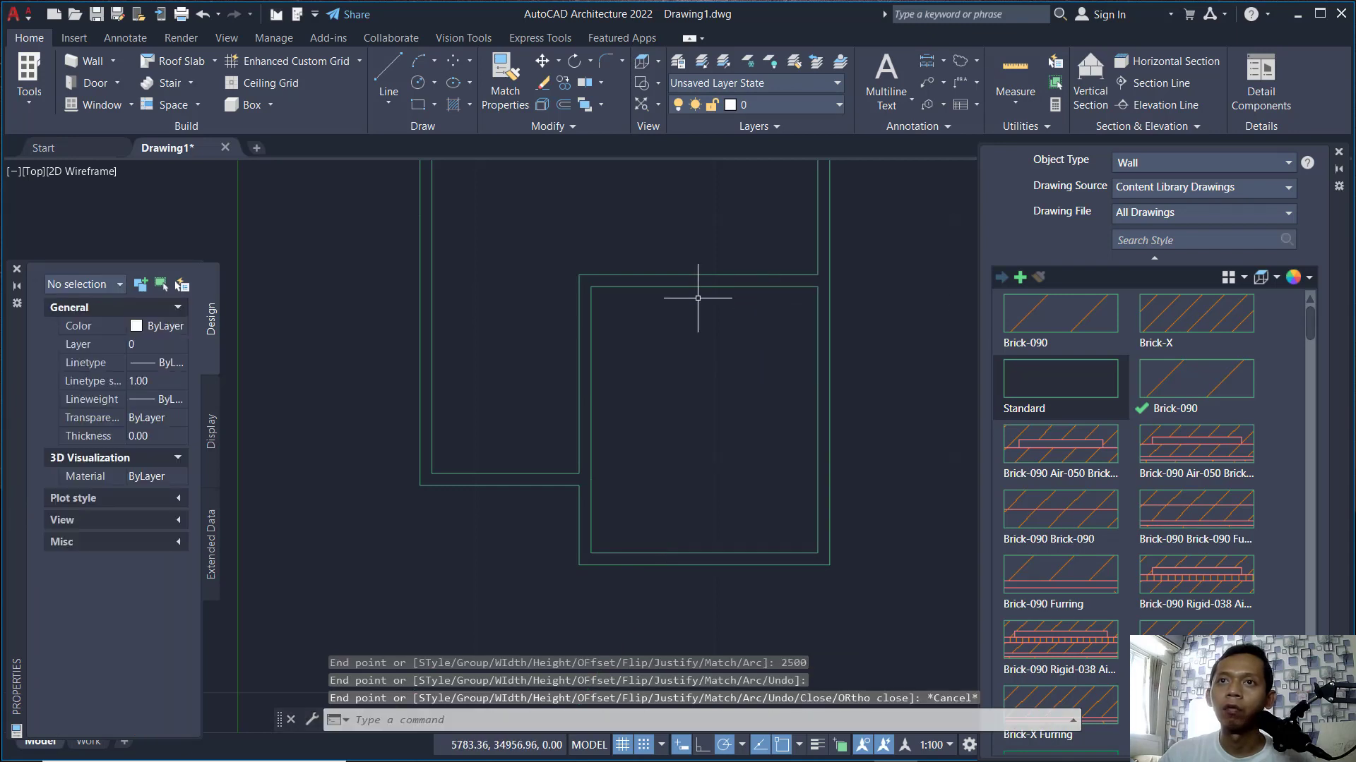
scroll(698, 298, "down", 3)
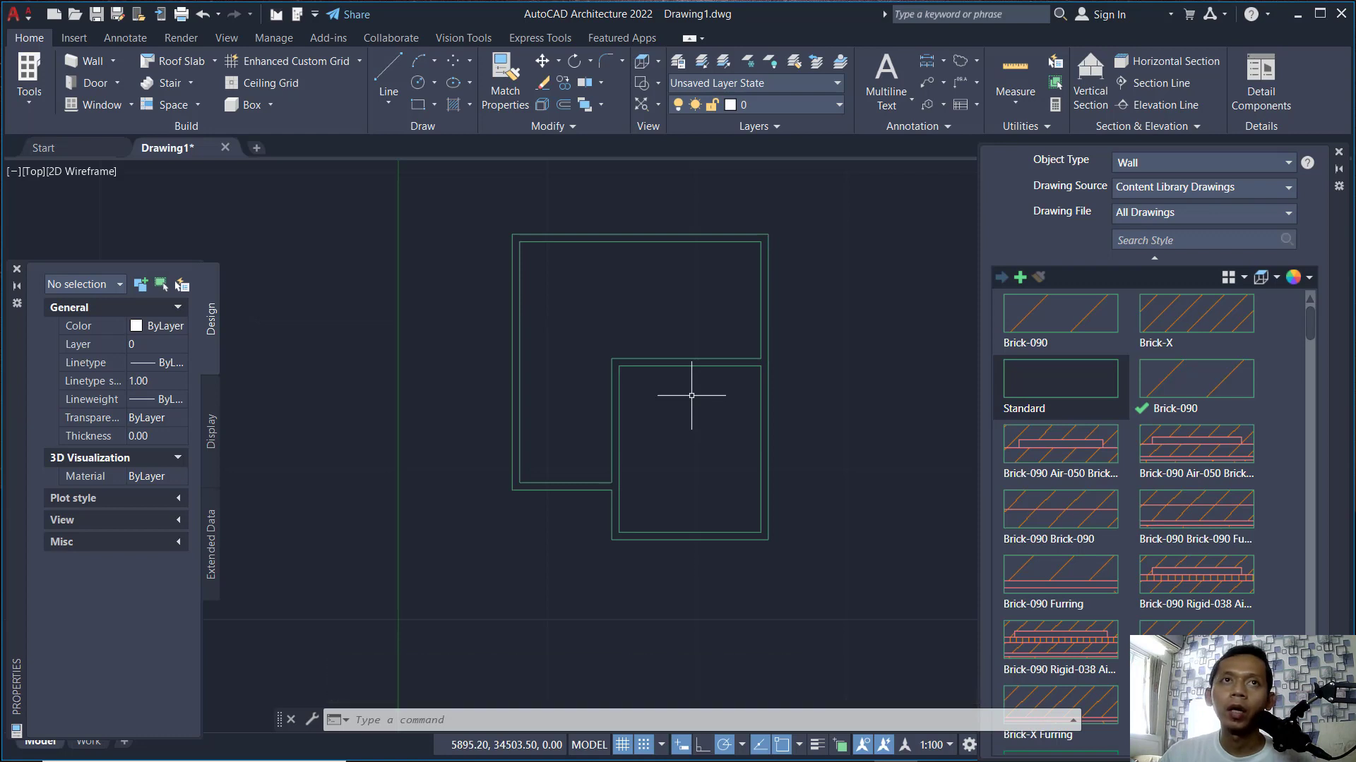
Step: Start the door tool and switch the style browser to door styles
left_click(91, 85)
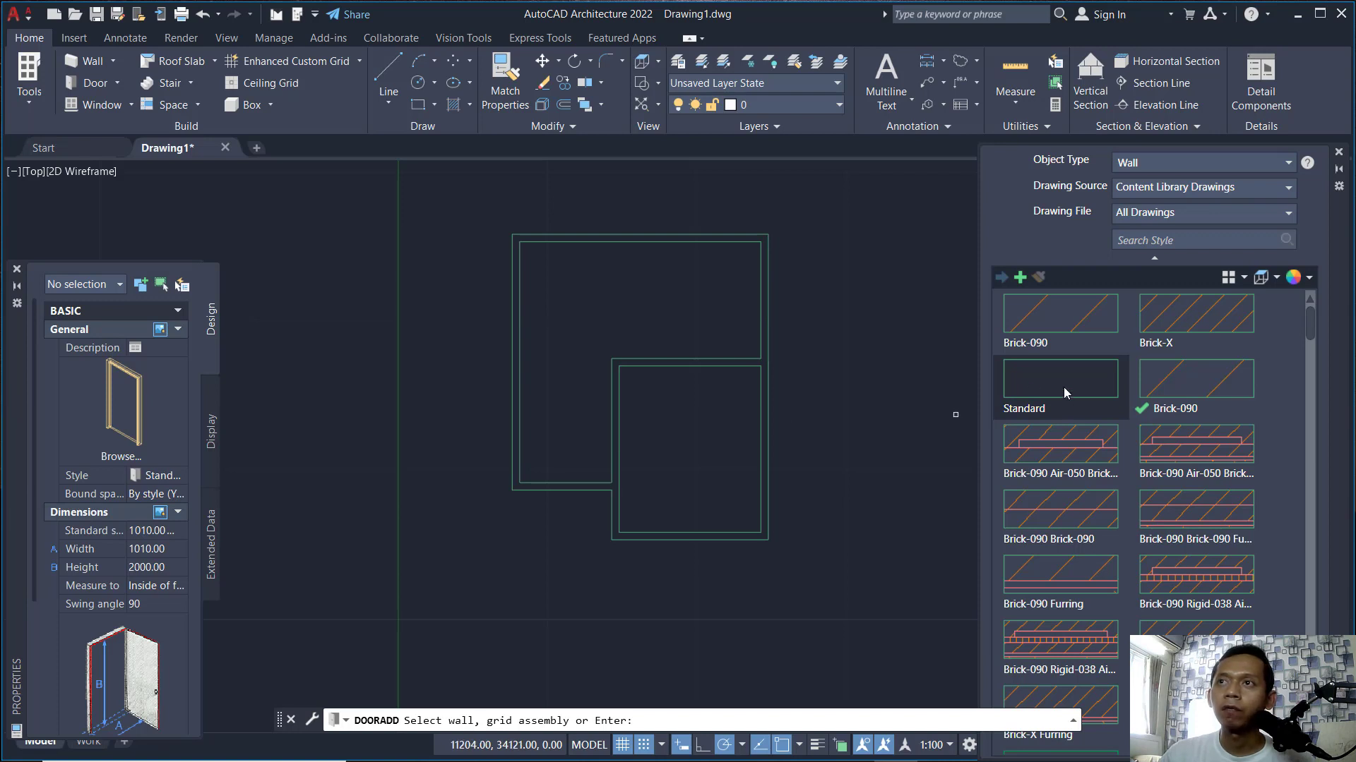
left_click(1172, 161)
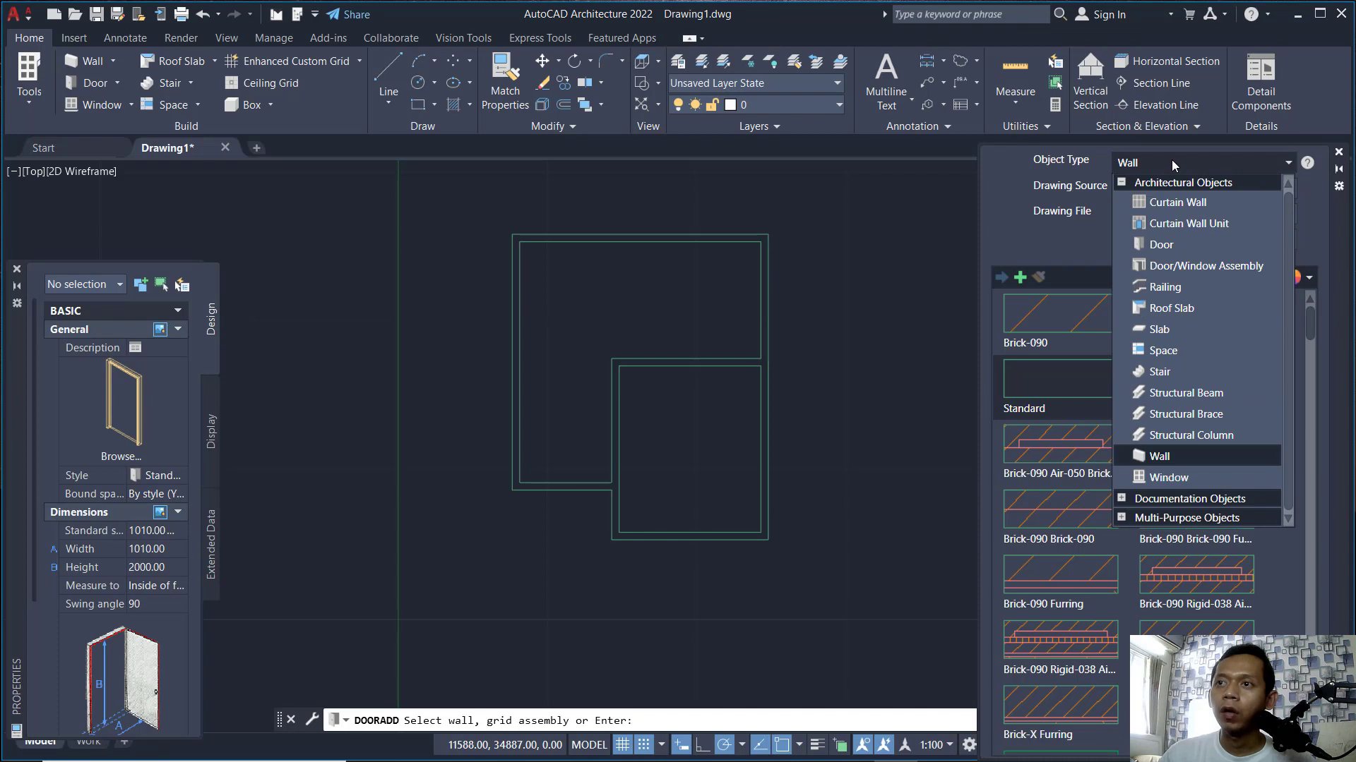
left_click(1170, 245)
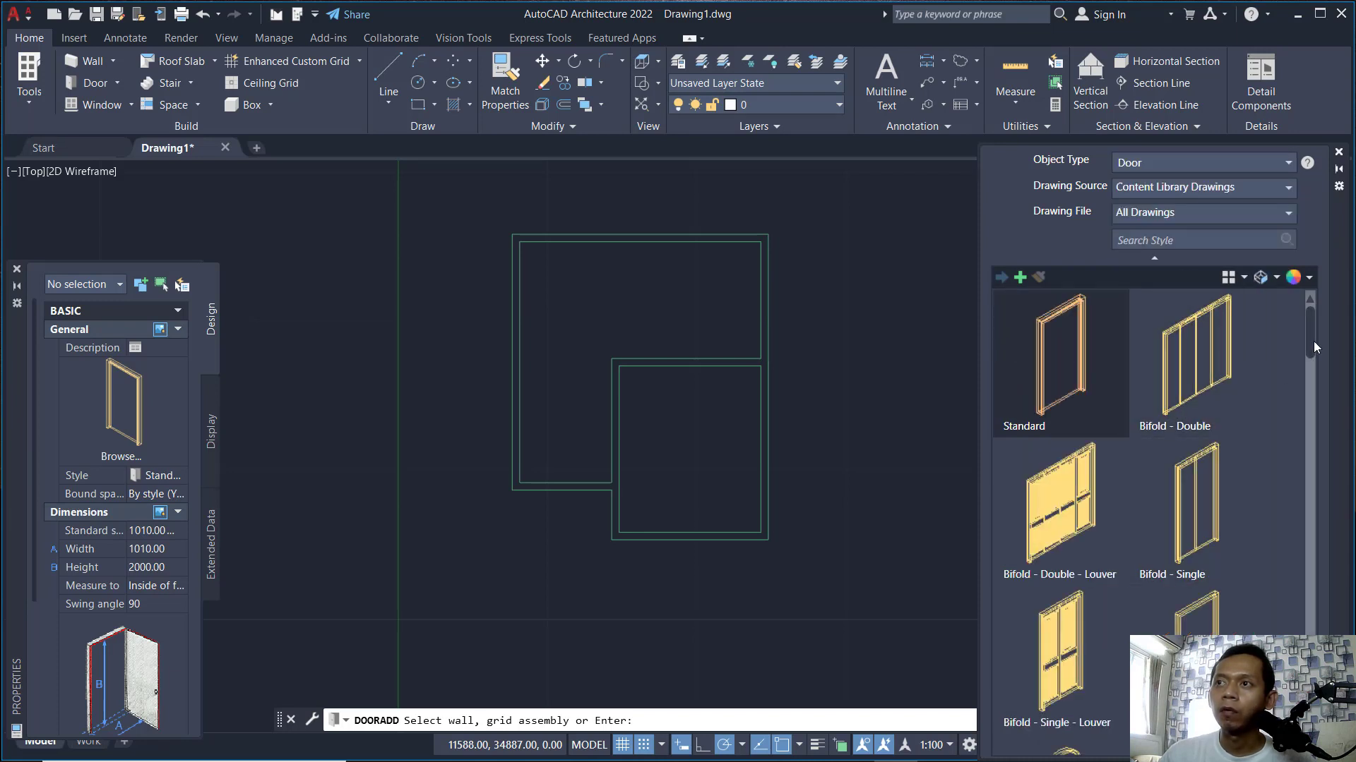
mouse_move(1311, 328)
left_mouse_down()
mouse_move(1294, 472)
mouse_move(1302, 315)
left_mouse_up()
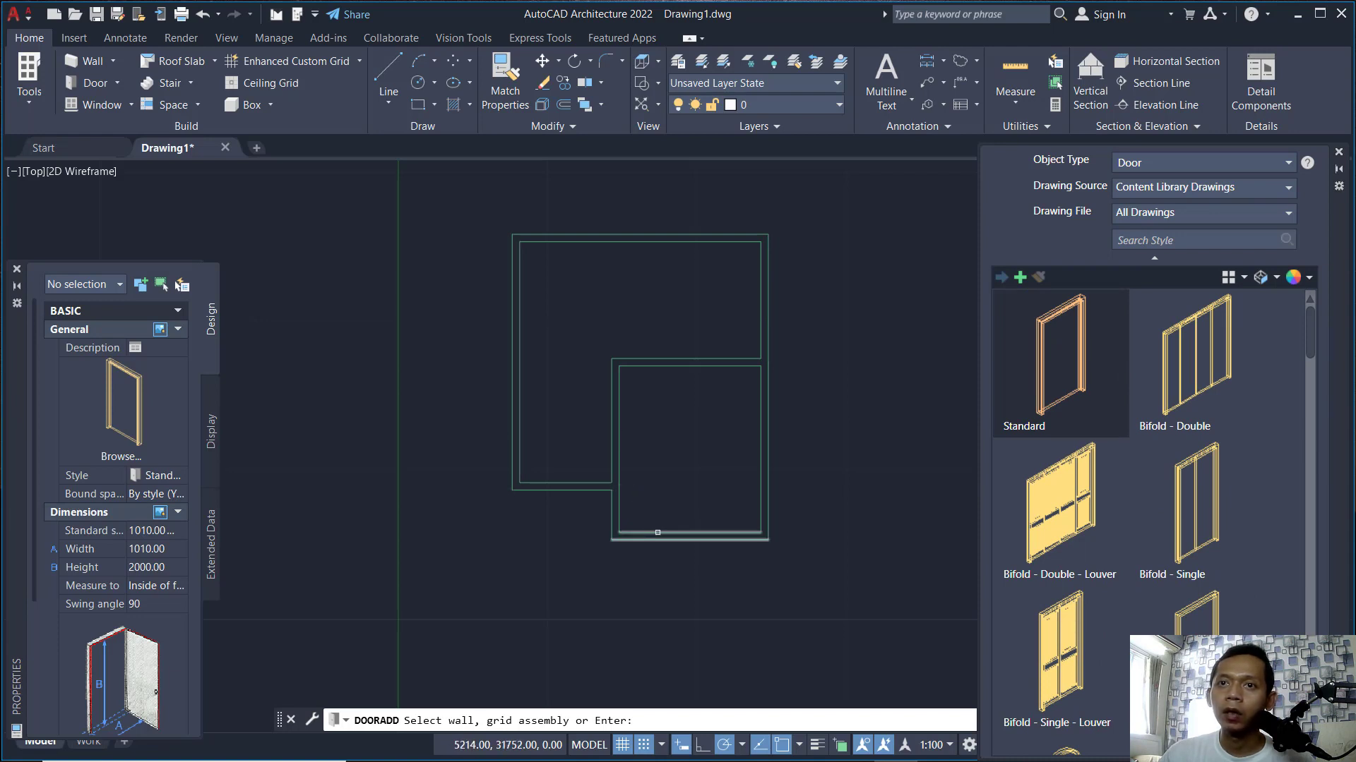
Step: Place a Standard door in the lower room's bottom wall, 200 from the corner
left_click(657, 532)
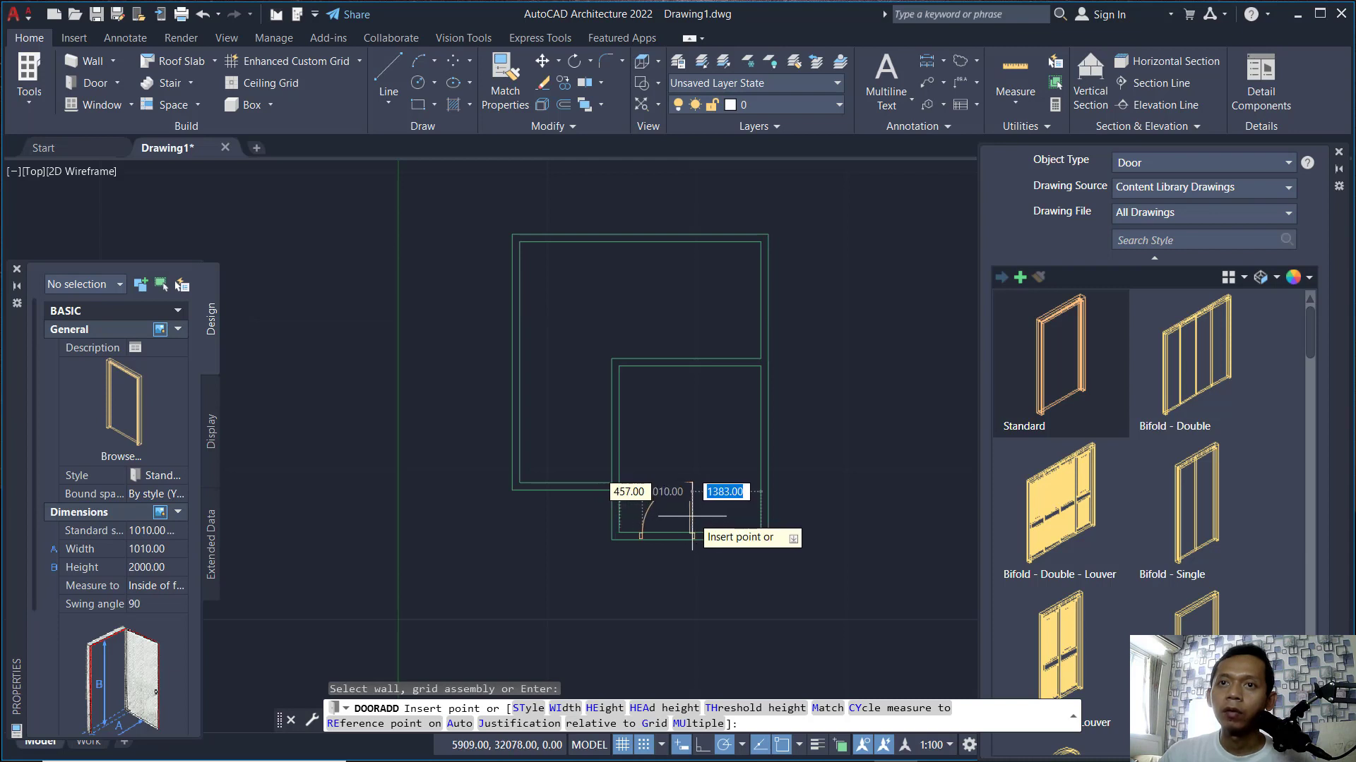
scroll(691, 516, "up", 3)
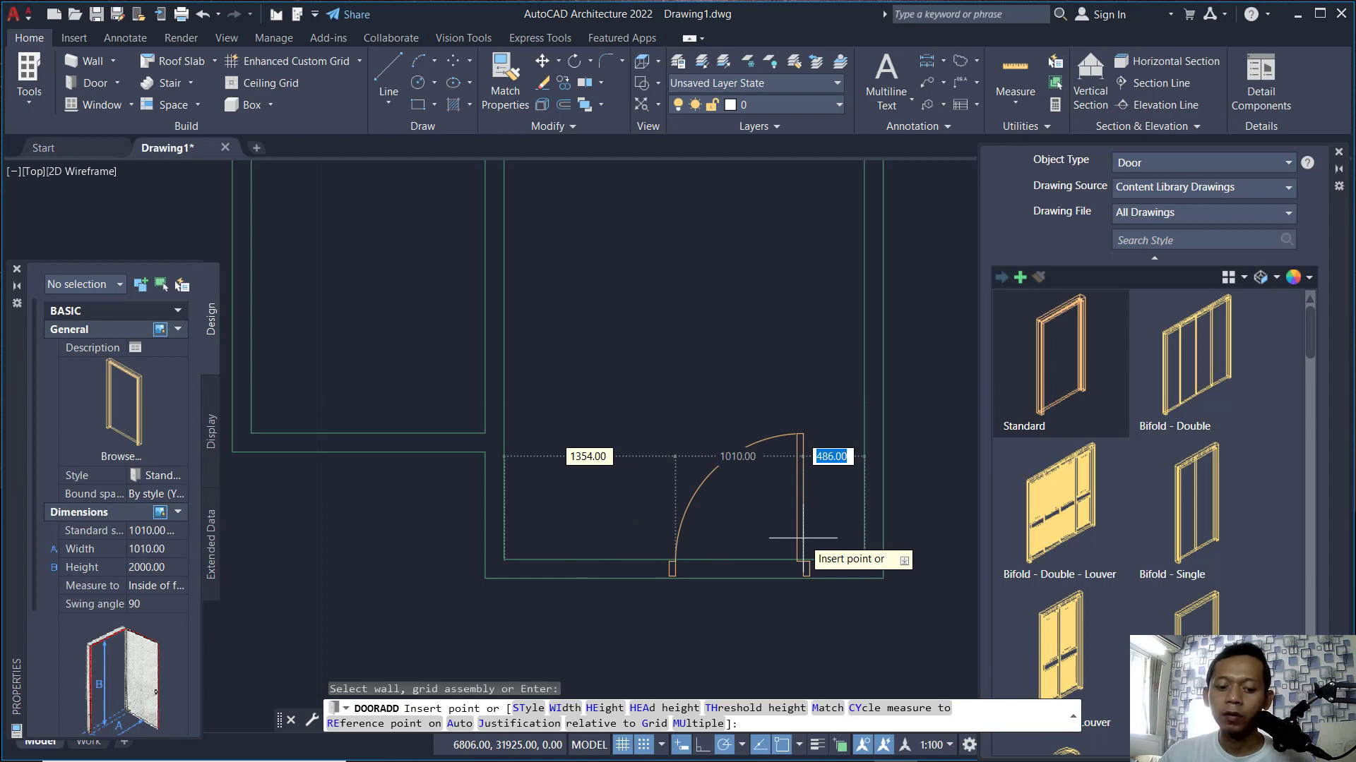
type("200")
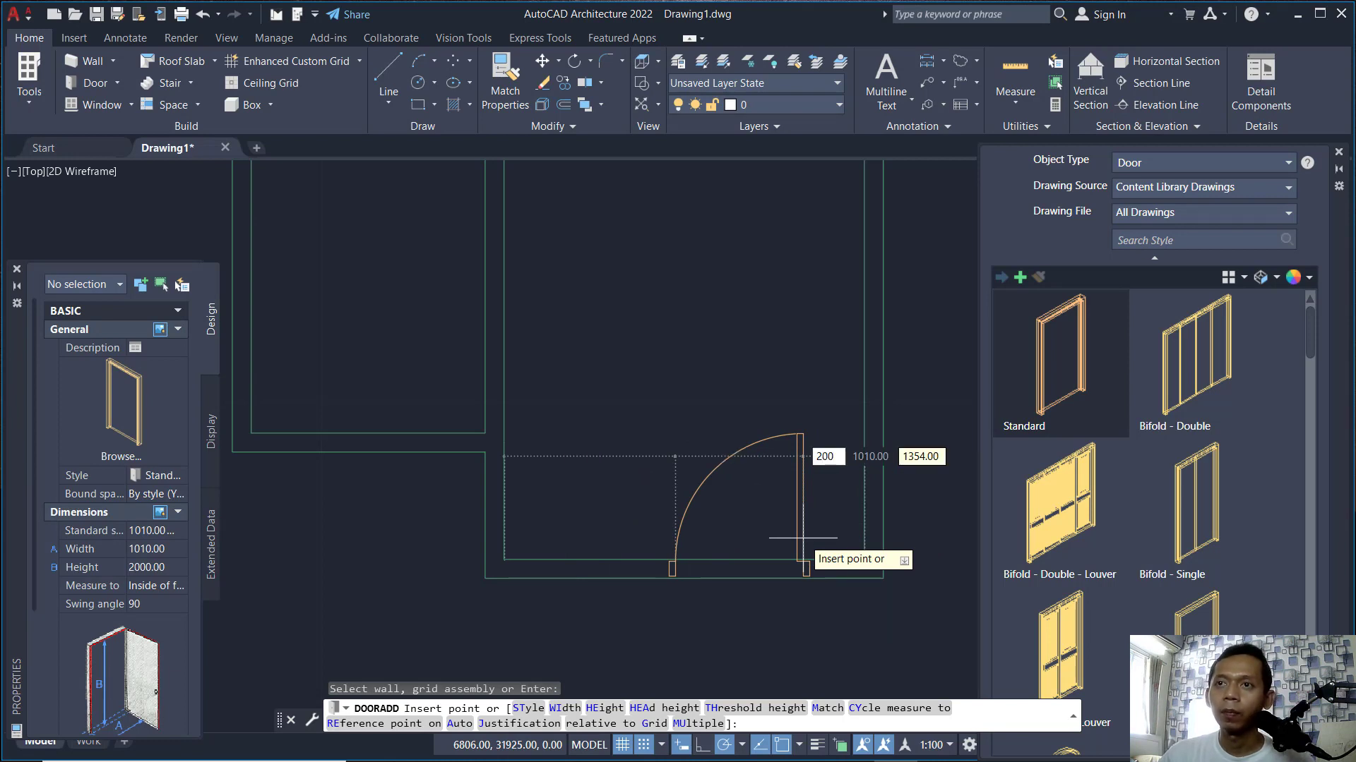
key("Return")
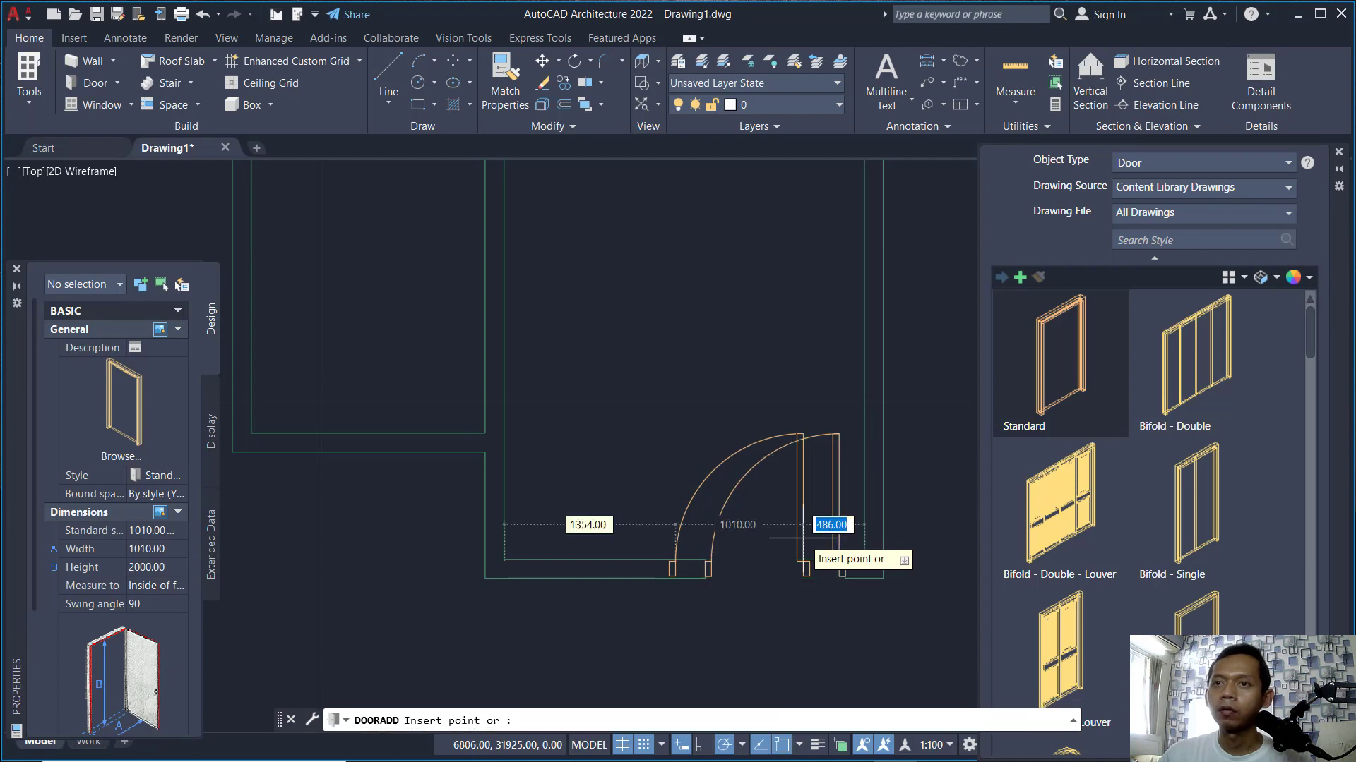
left_click(830, 586)
key("Return")
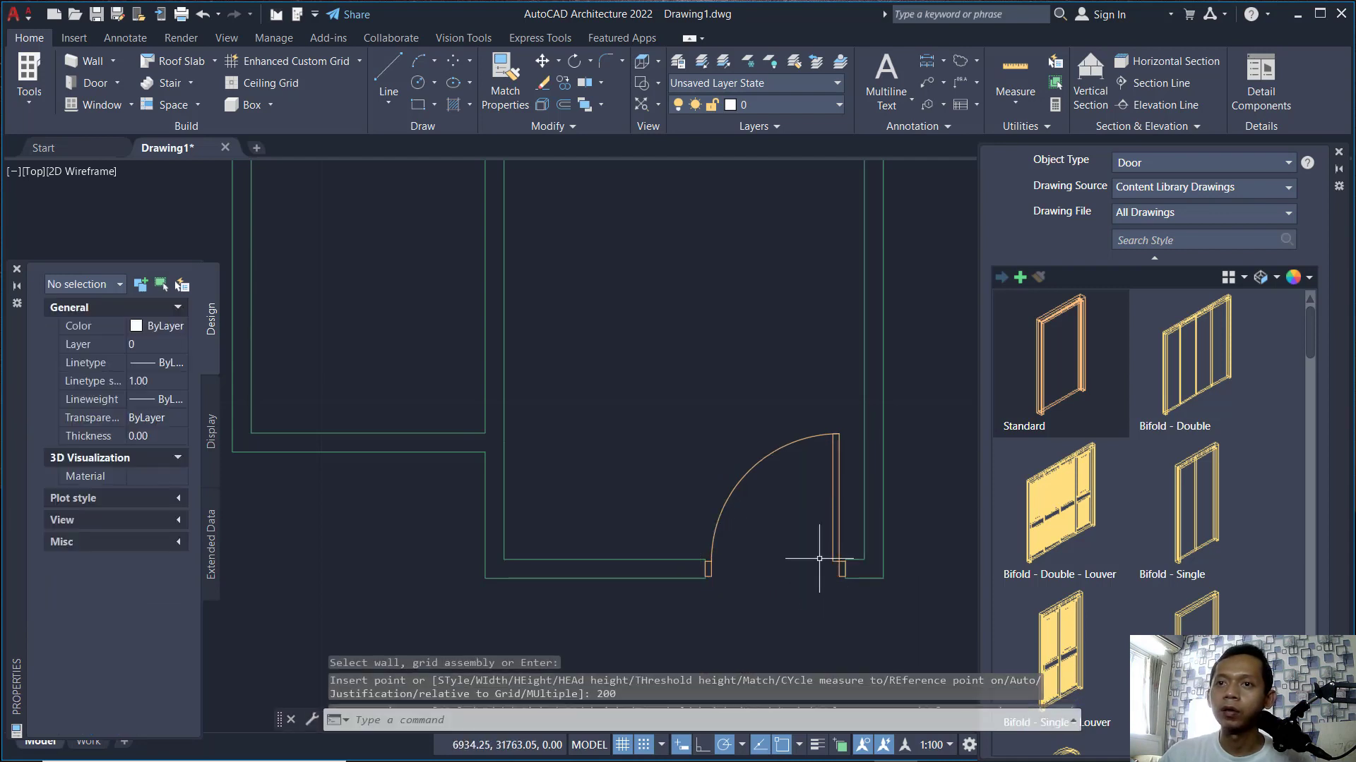
scroll(812, 558, "down", 2)
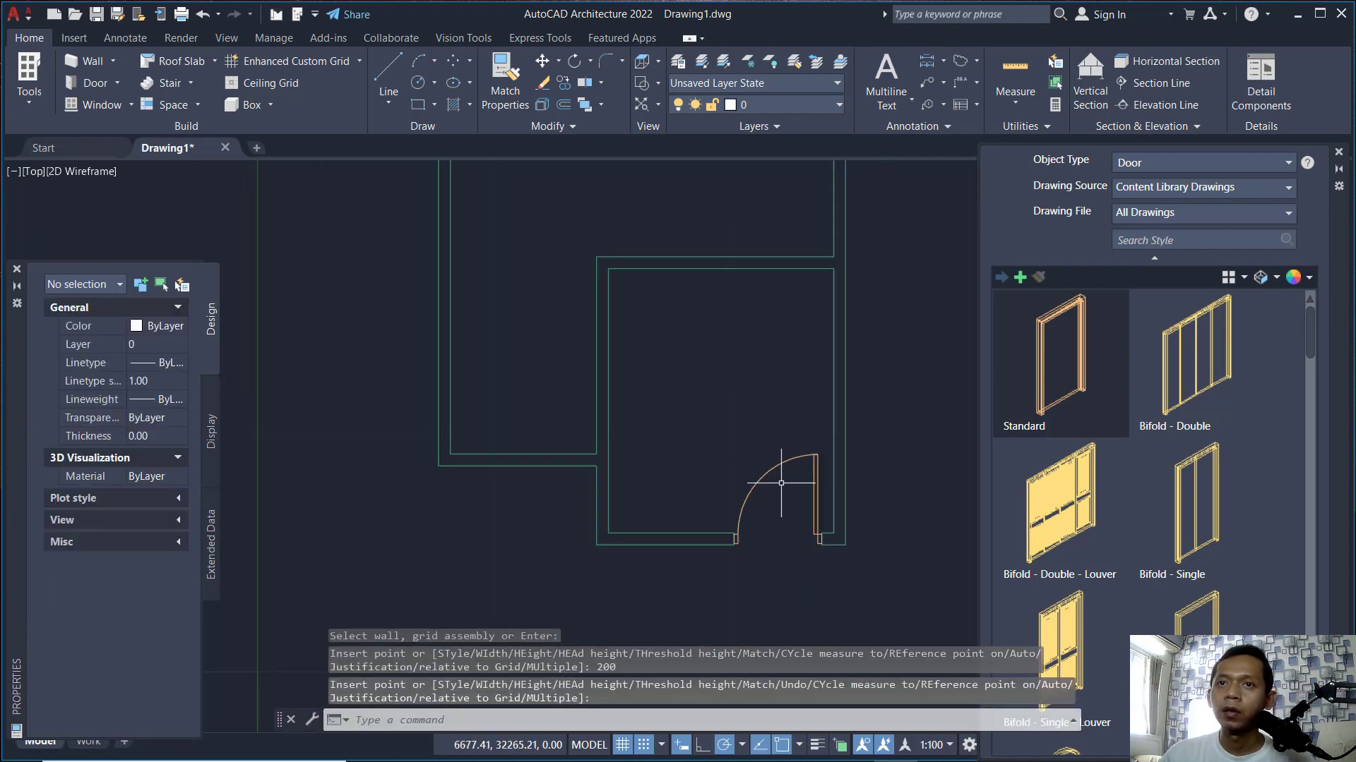
Step: Place a second door in the inner left wall with a 200 offset from the top
left_click(99, 82)
middle_click_drag(659, 366, 650, 413)
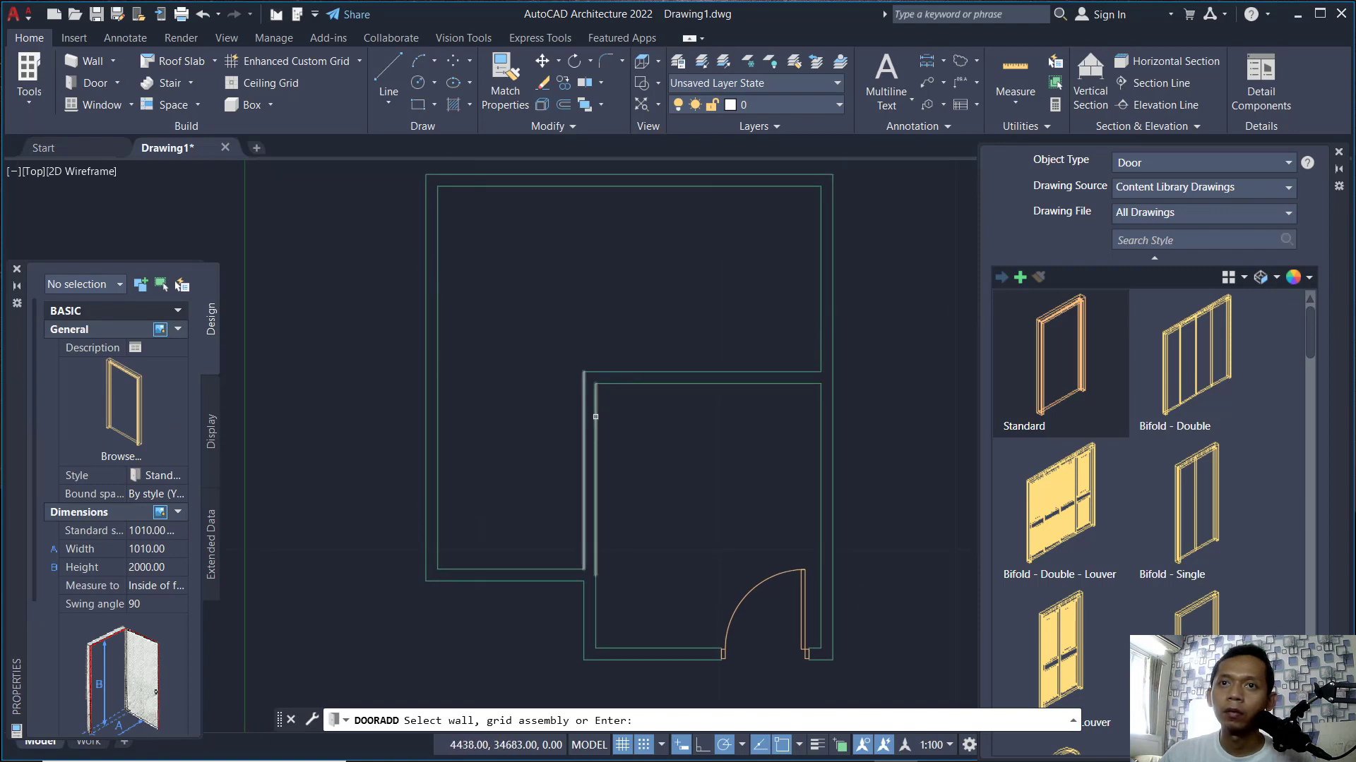
left_click(591, 432)
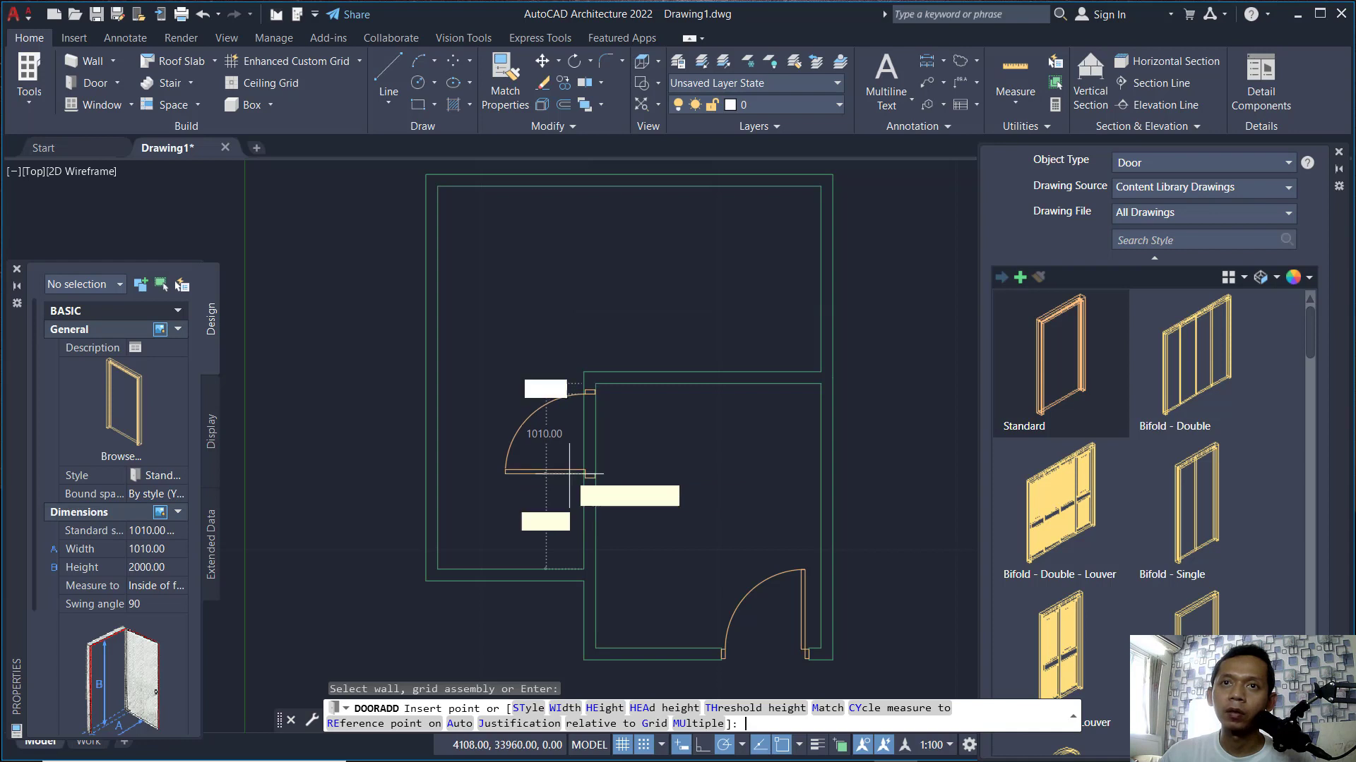
key("Tab")
type("20")
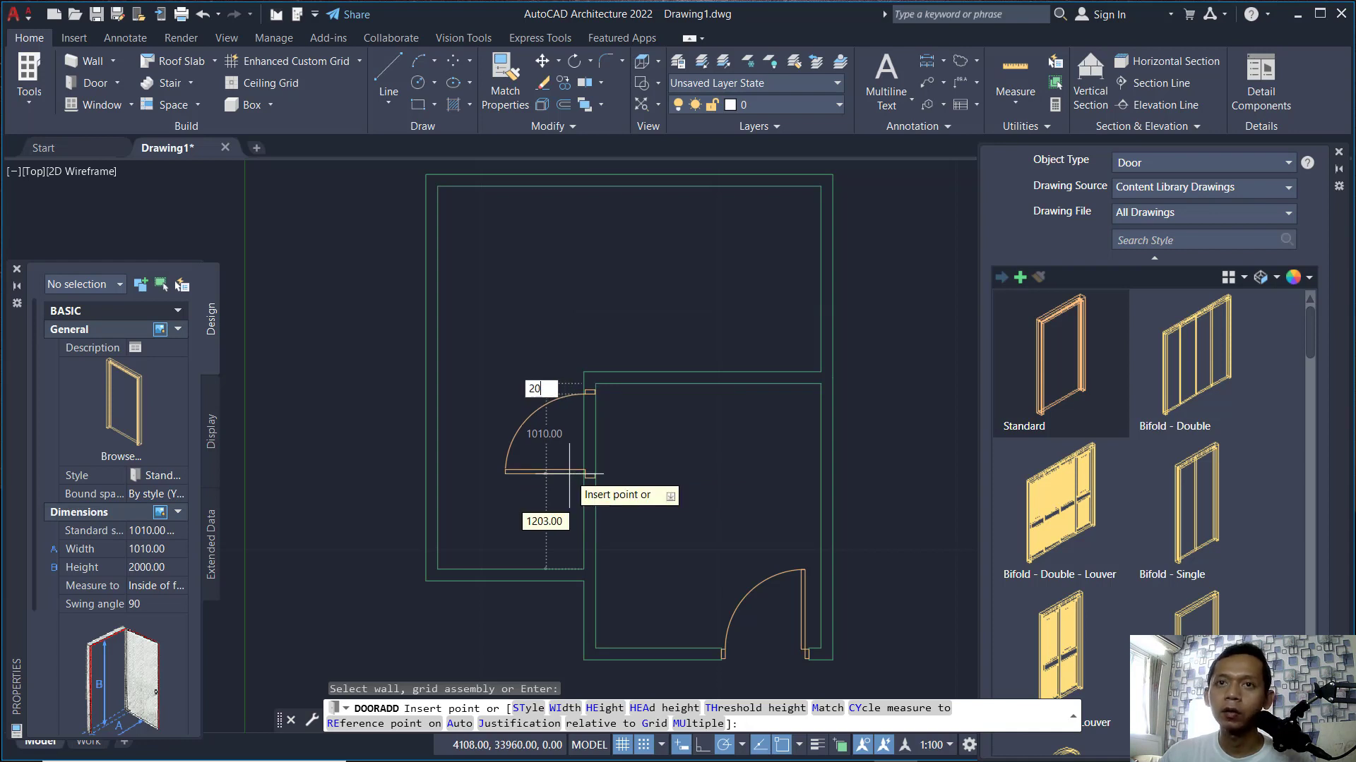
type("0")
key("Return")
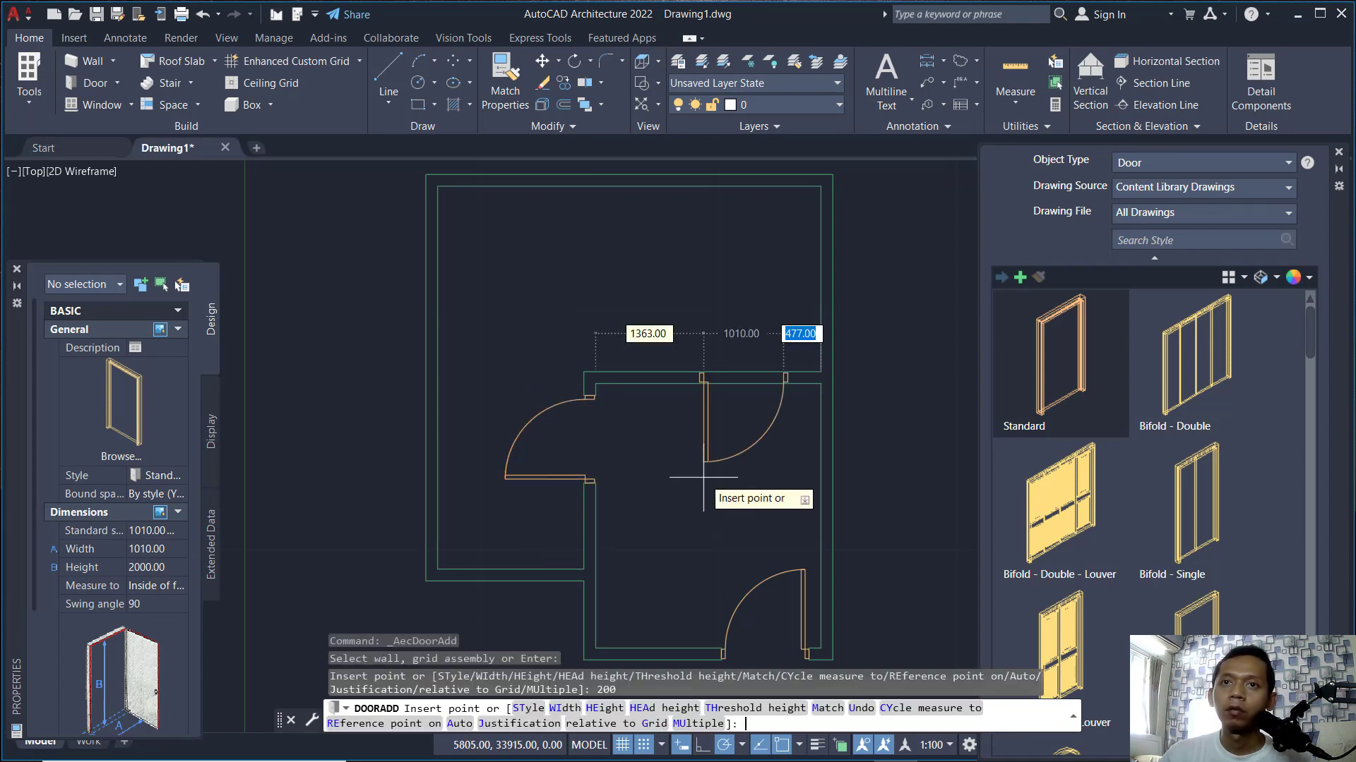
key("Return")
Step: Flip the new door's swing so it opens into the lower room
middle_click_drag(683, 505, 692, 455)
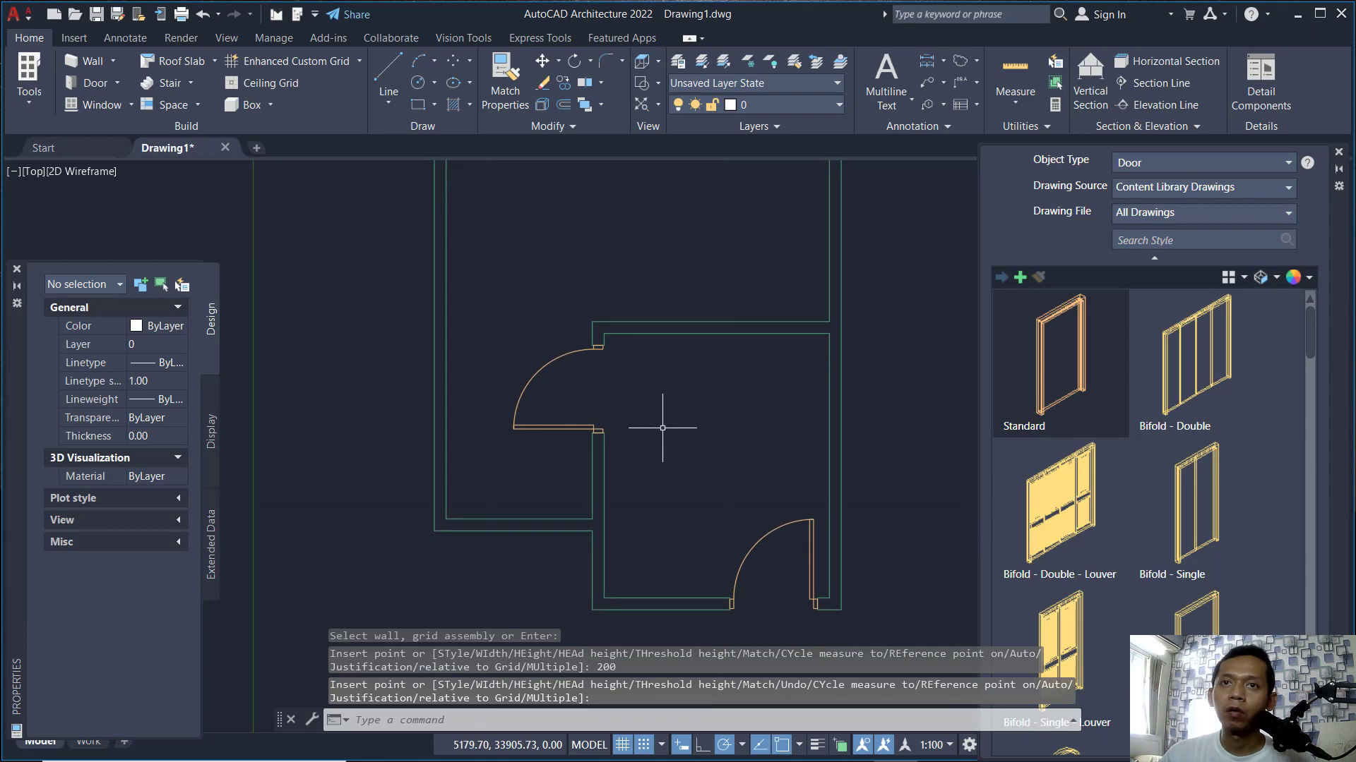
left_click(572, 426)
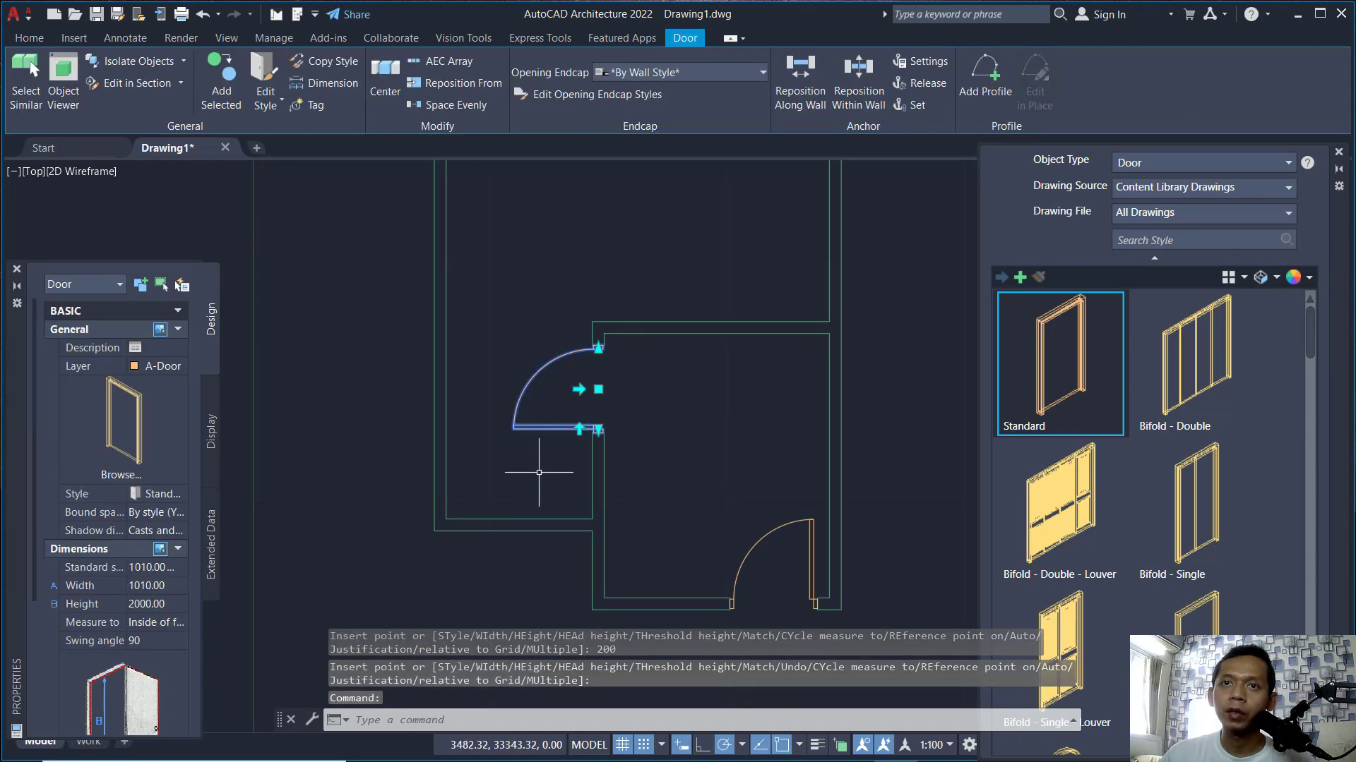
left_click(598, 429)
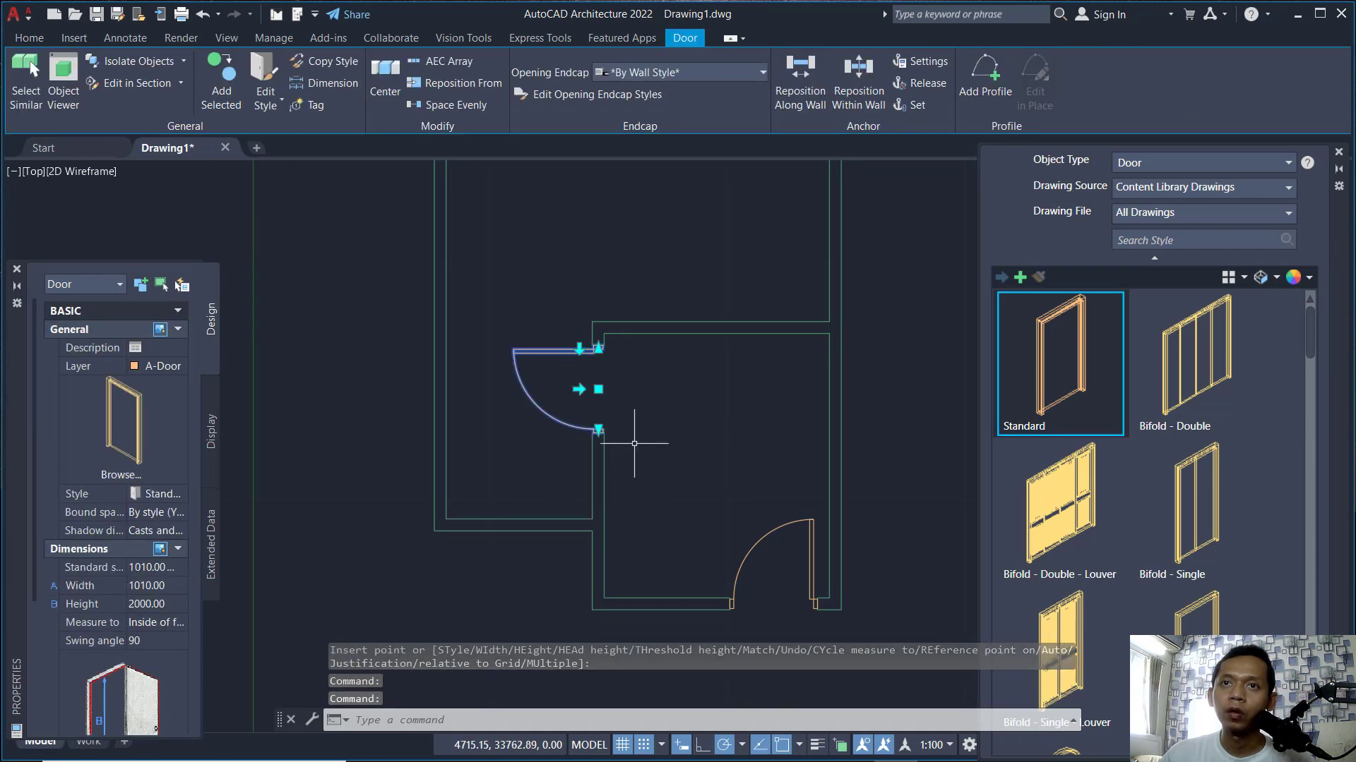
left_click(578, 389)
left_click(618, 389)
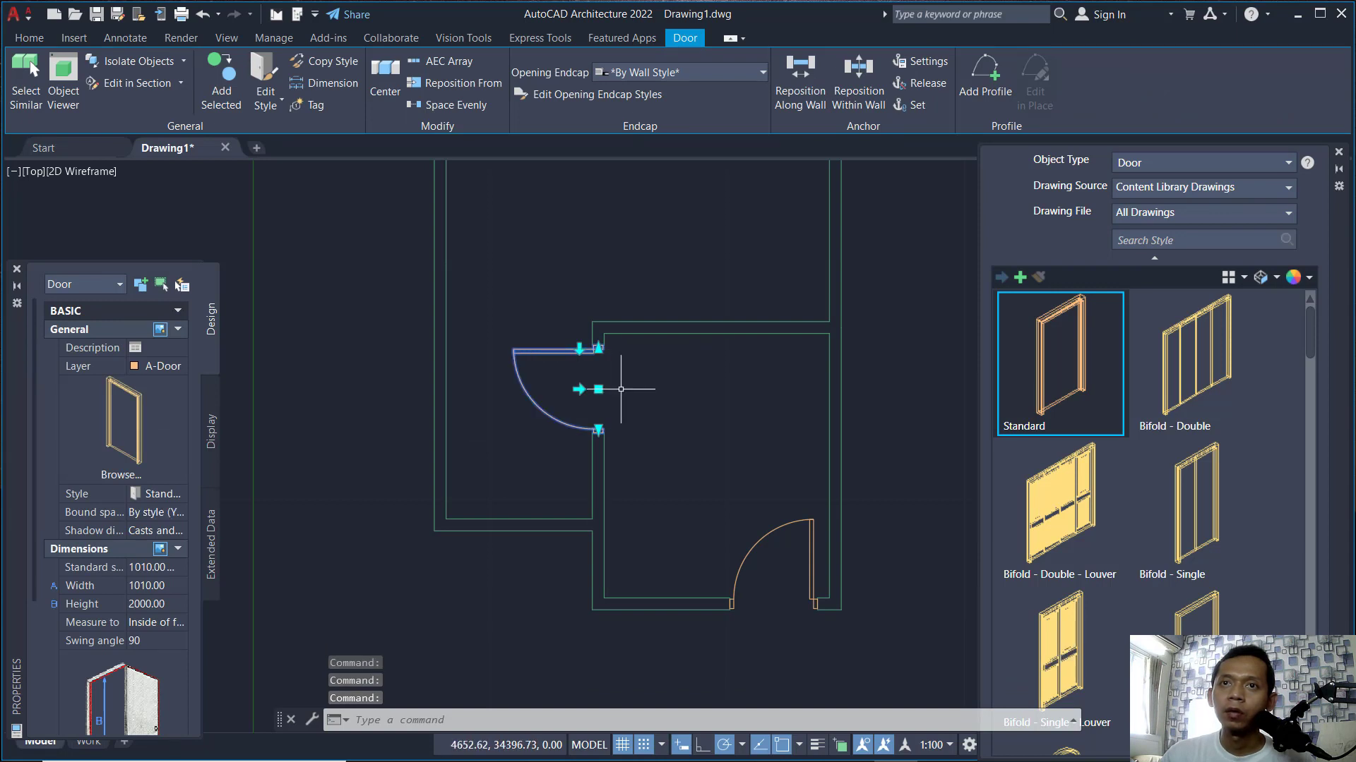
left_click(578, 389)
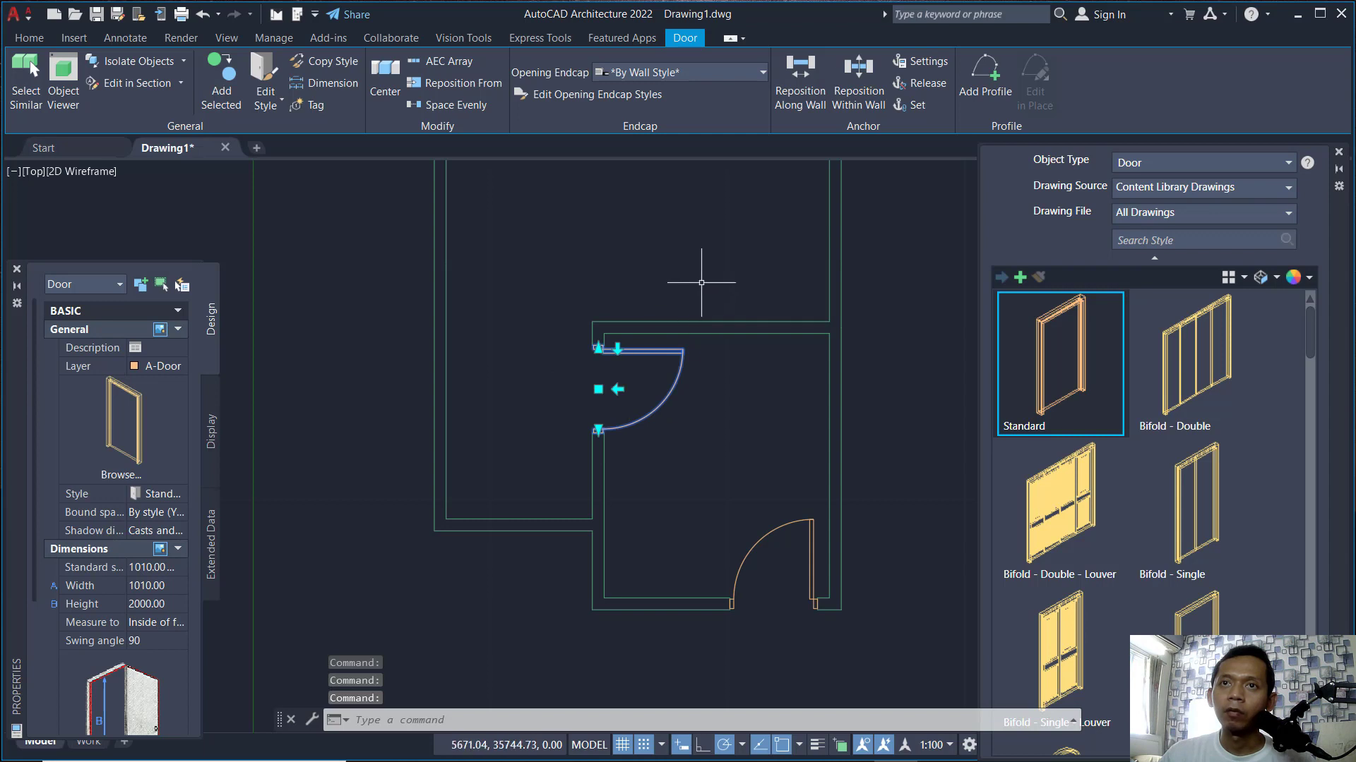
key("Escape")
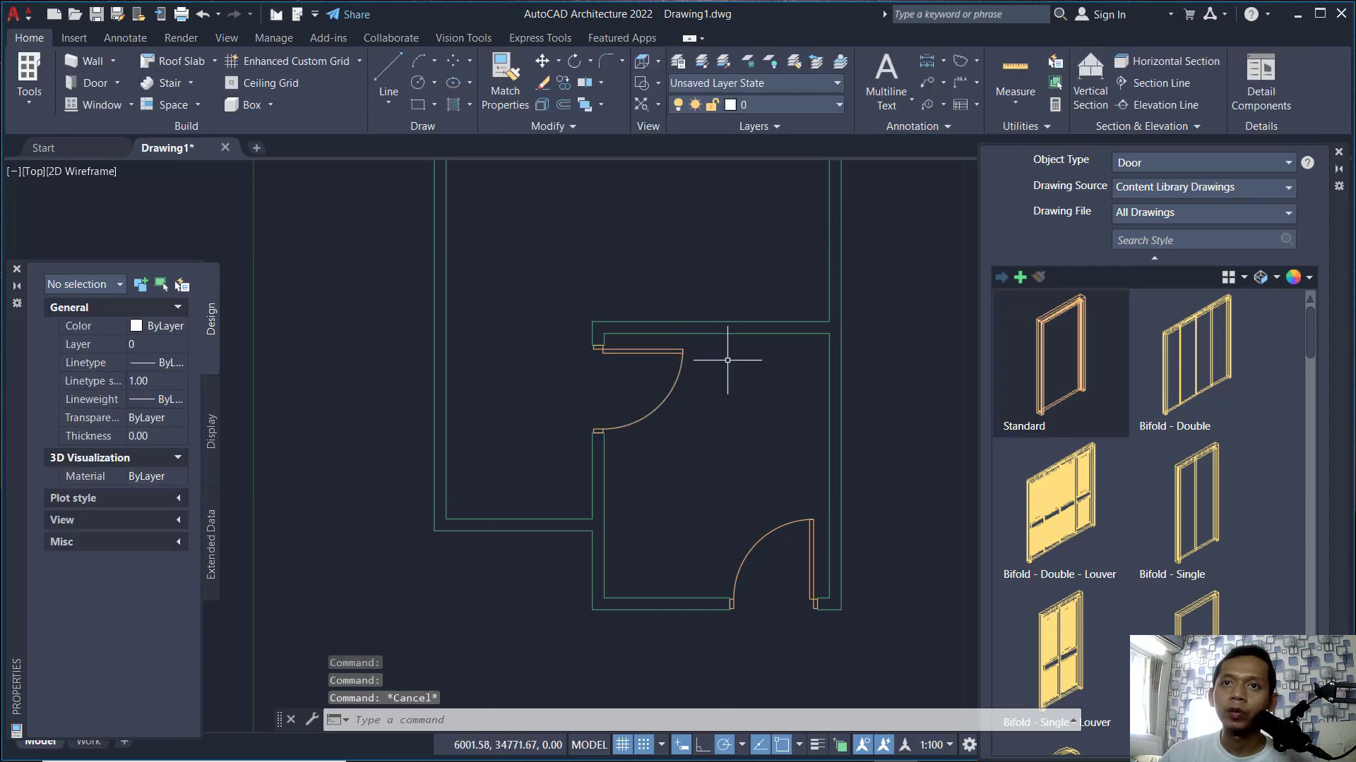
Step: Switch the style browser's object type to window styles
scroll(724, 360, "down", 3)
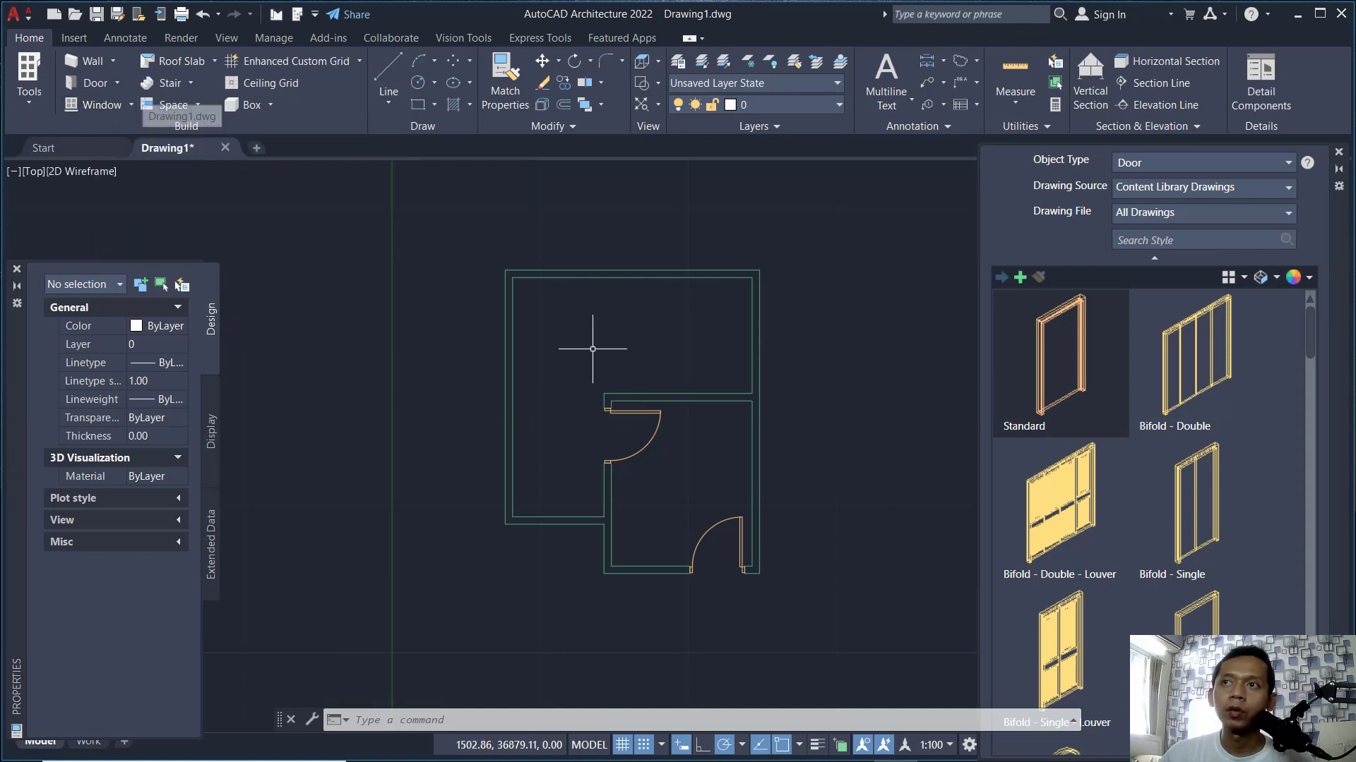
left_click(1254, 161)
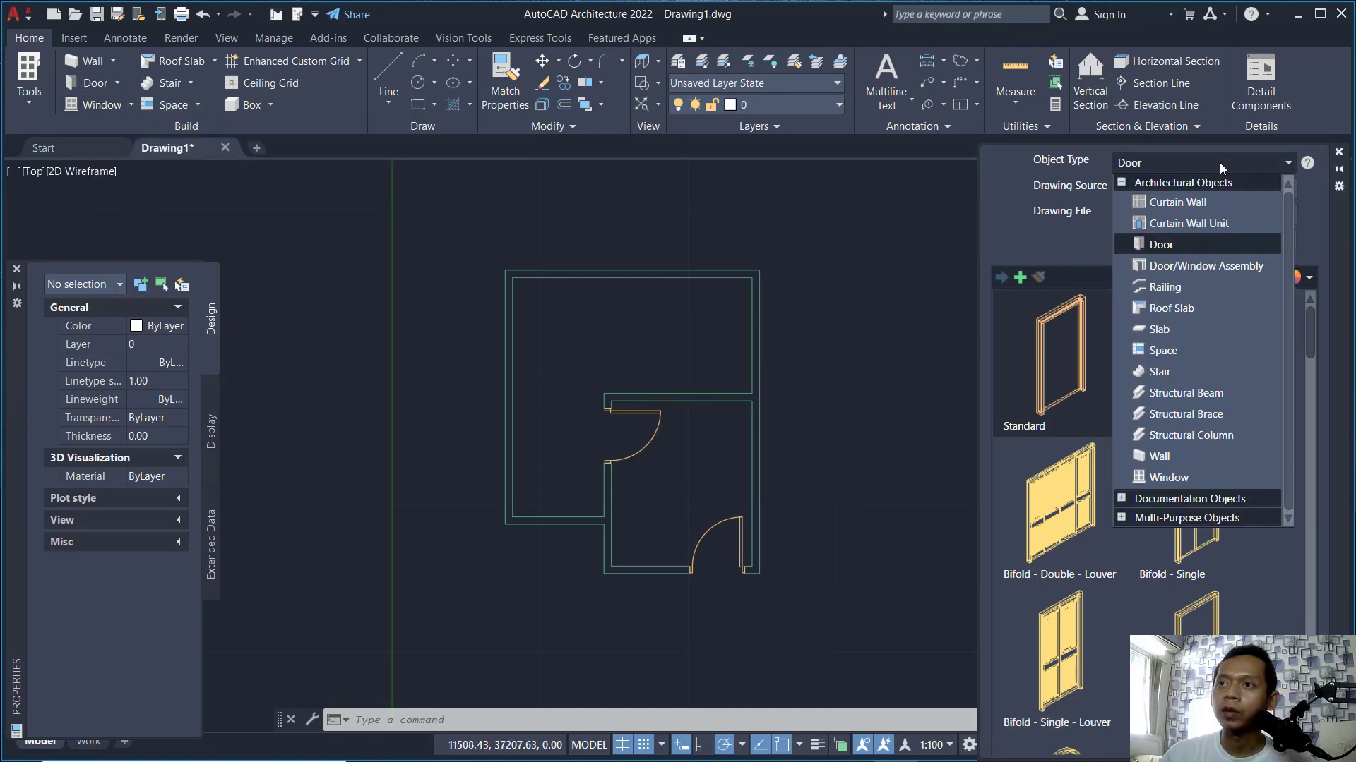
left_click(1171, 478)
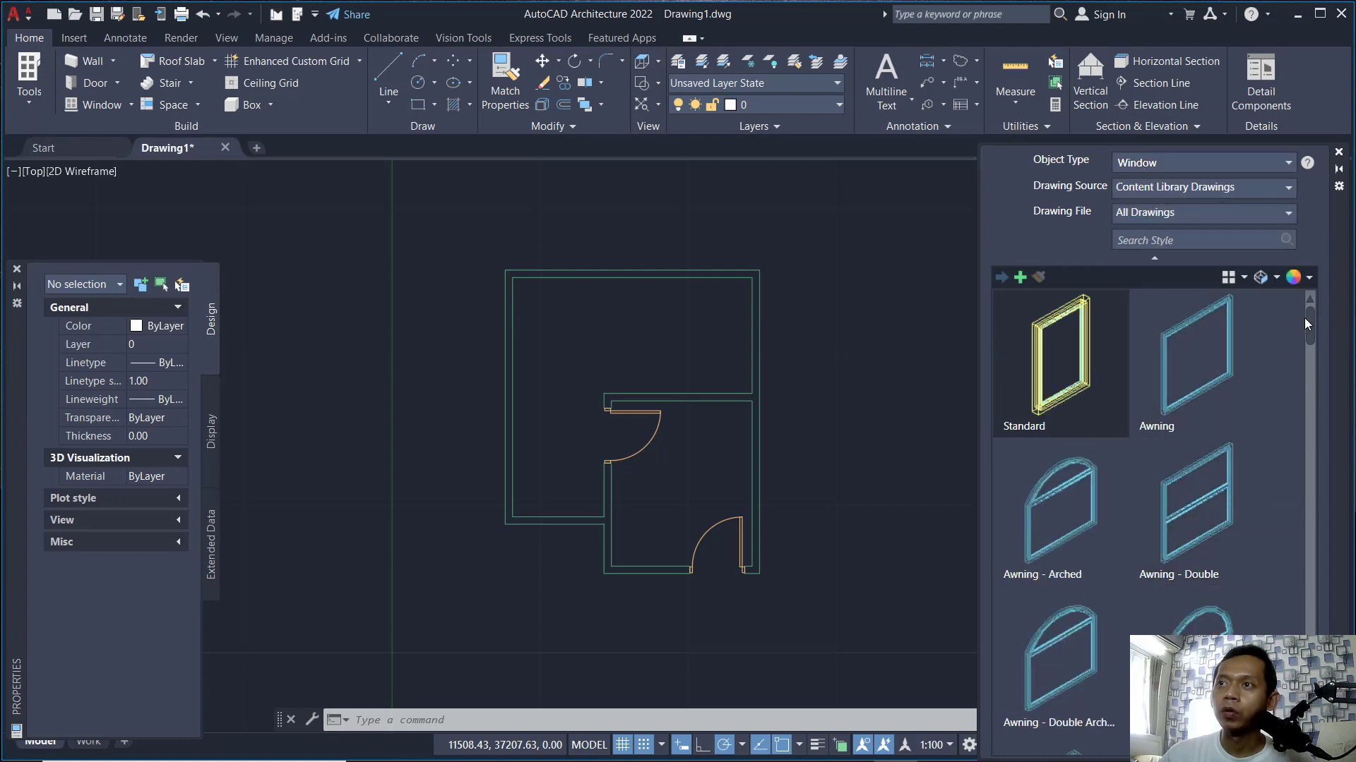
scroll(1307, 336, "down", 1)
mouse_move(1307, 336)
left_mouse_down()
mouse_move(1308, 381)
mouse_move(1307, 324)
left_mouse_up()
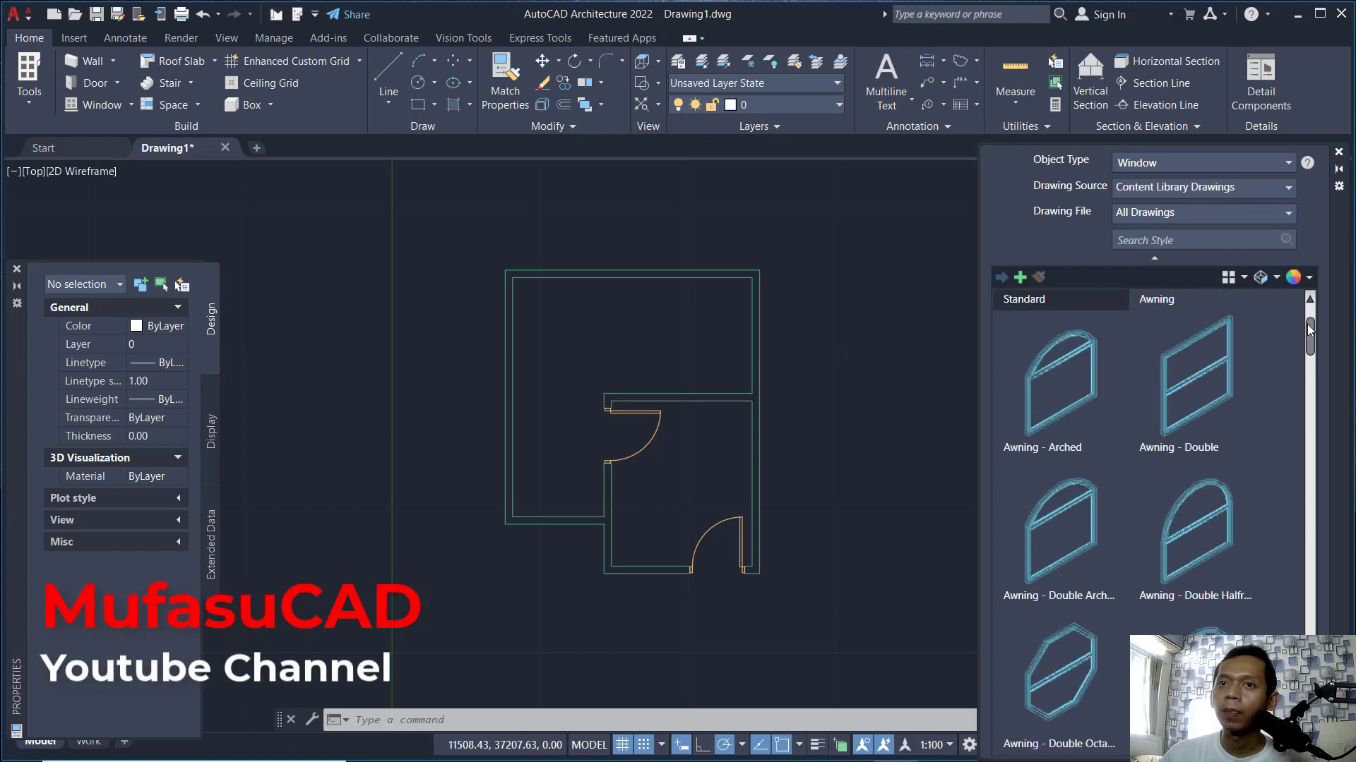
Step: Place Standard windows in the lower room's bottom wall and the upper room's bottom and right walls
left_click(91, 103)
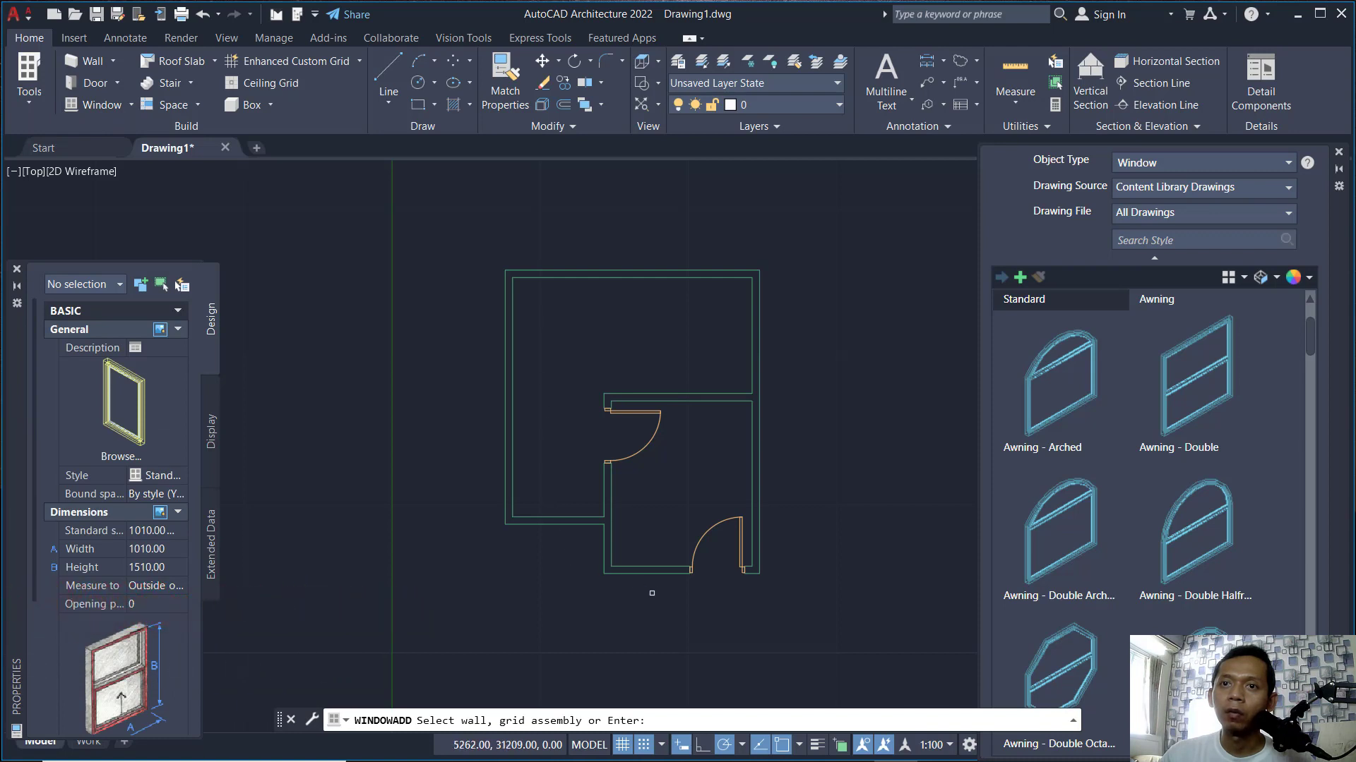
scroll(652, 593, "up", 4)
left_click(631, 549)
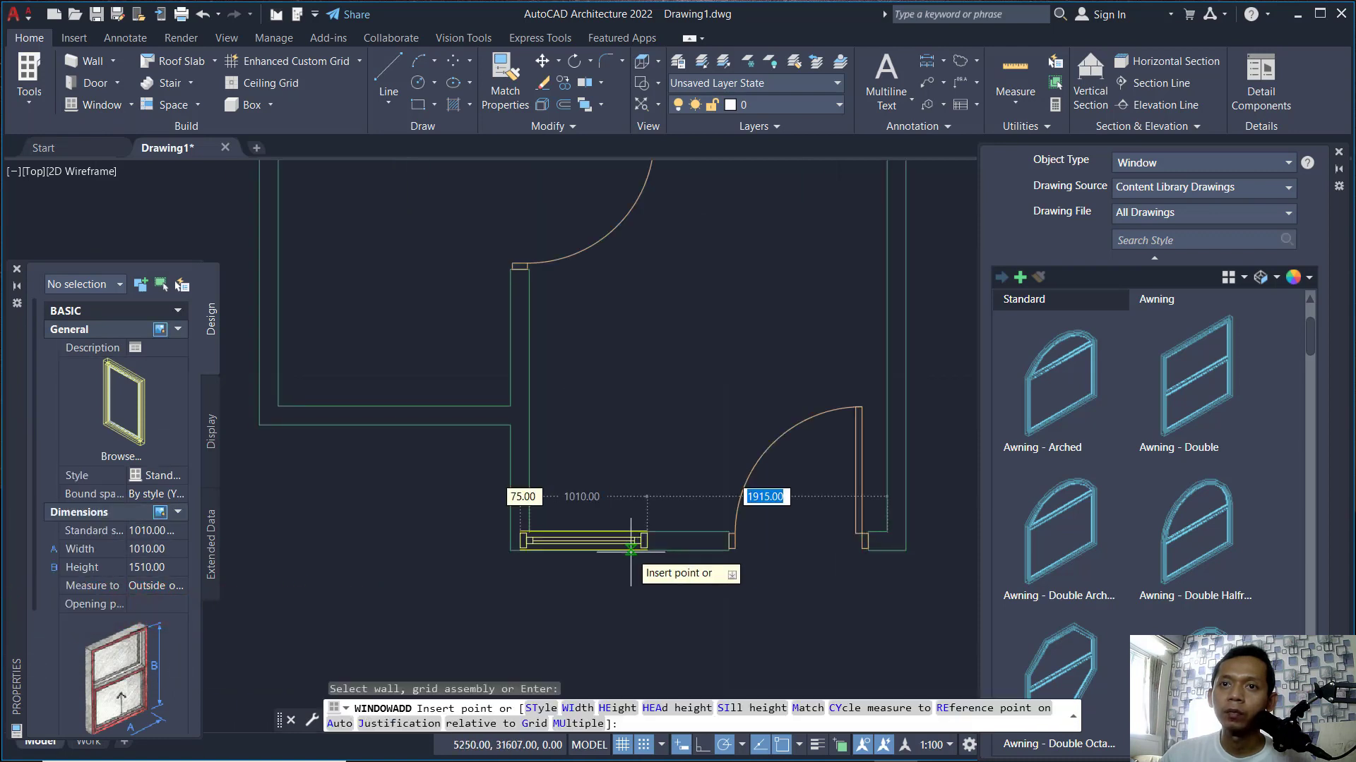
left_click(690, 575)
middle_click_drag(439, 497, 548, 448)
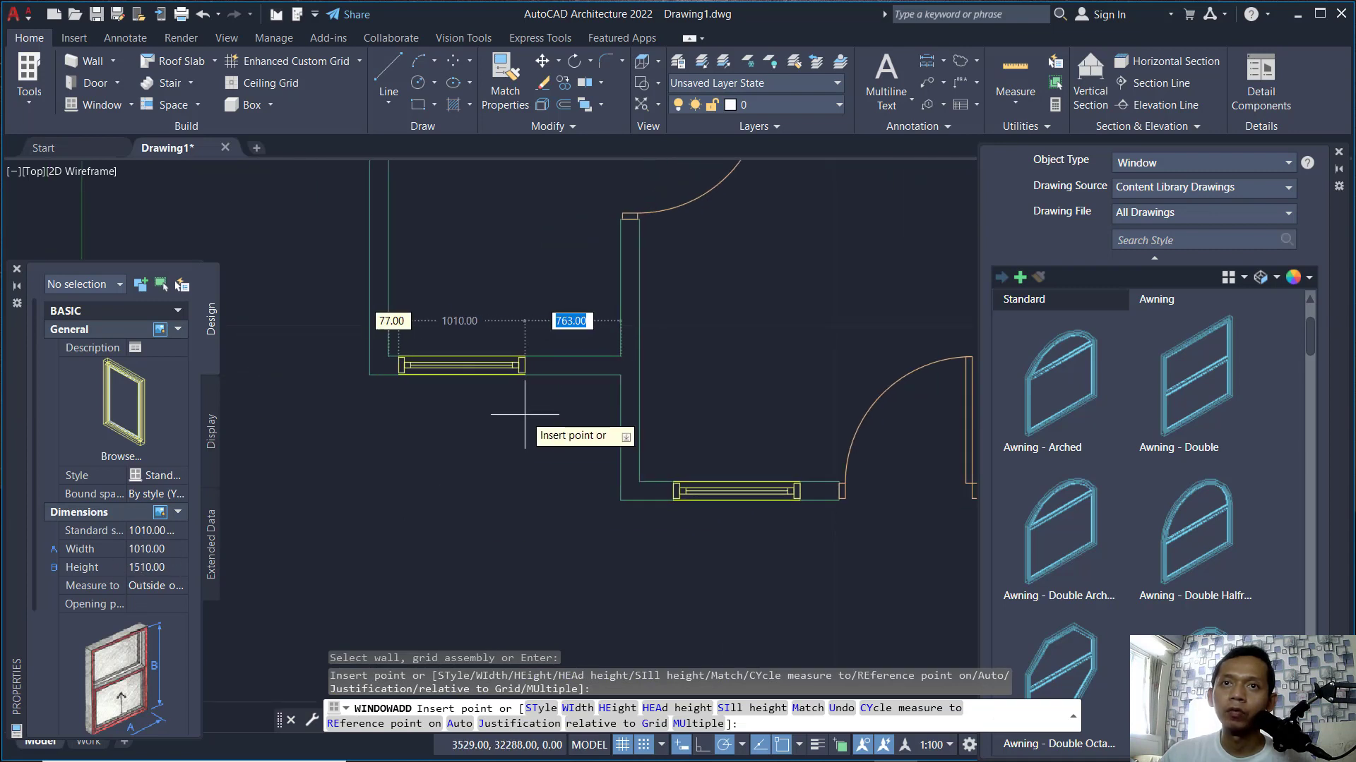
left_click(552, 430)
scroll(625, 438, "down", 6)
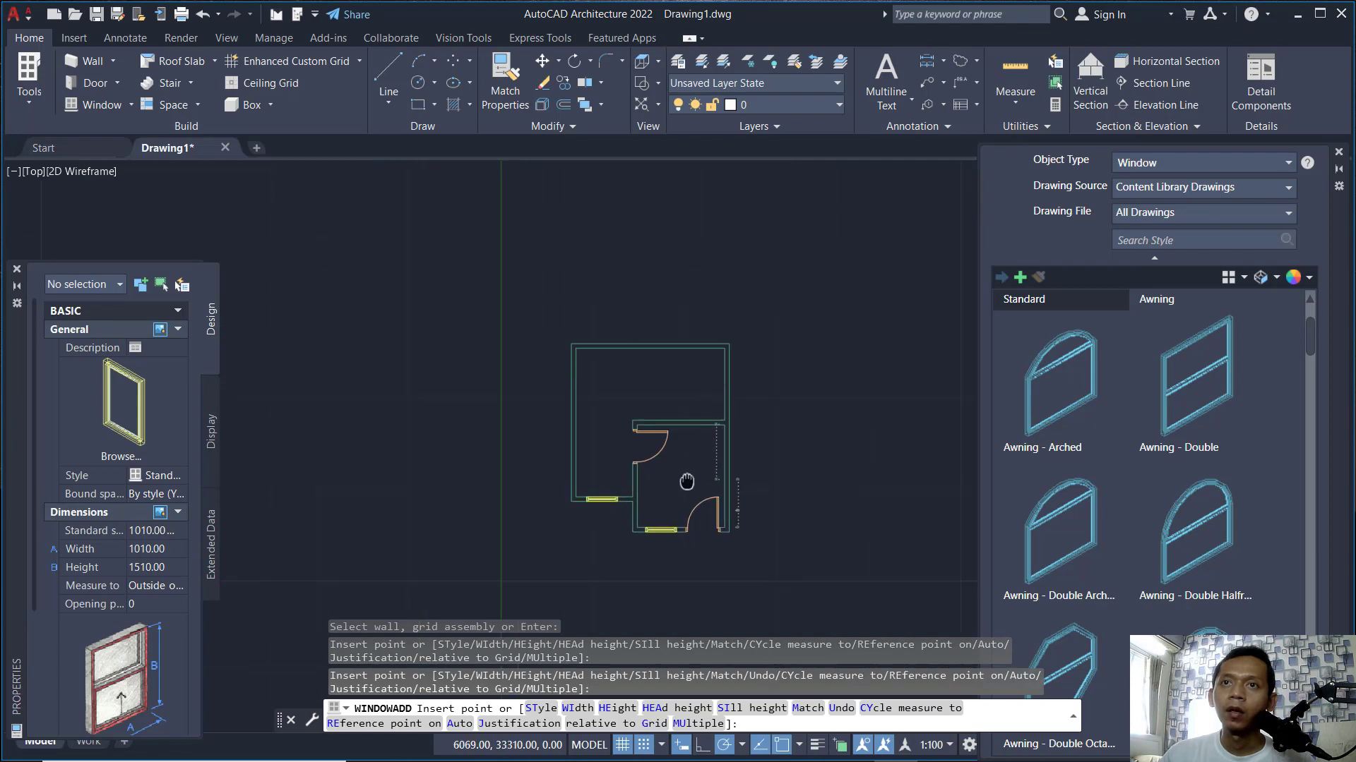
scroll(753, 457, "up", 5)
scroll(754, 457, "down", 3)
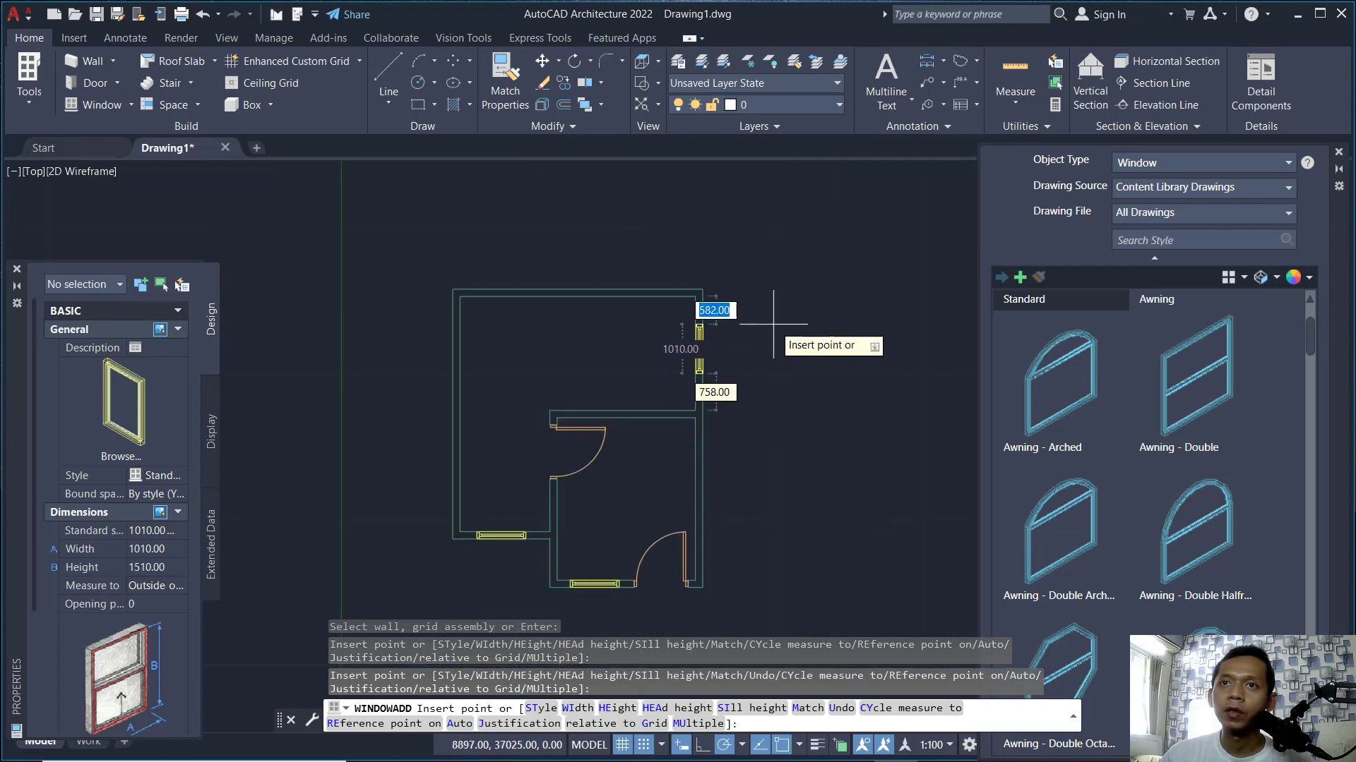
left_click(773, 324)
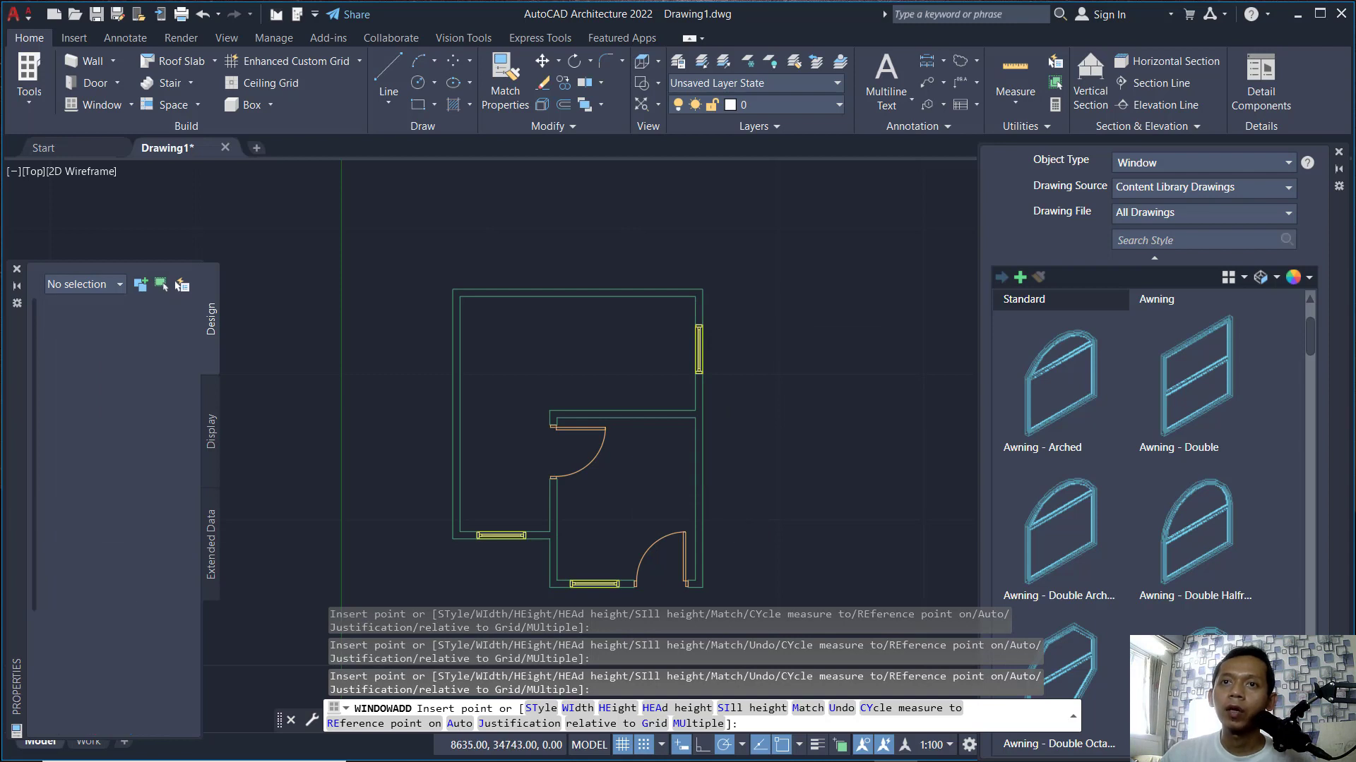
key("Return")
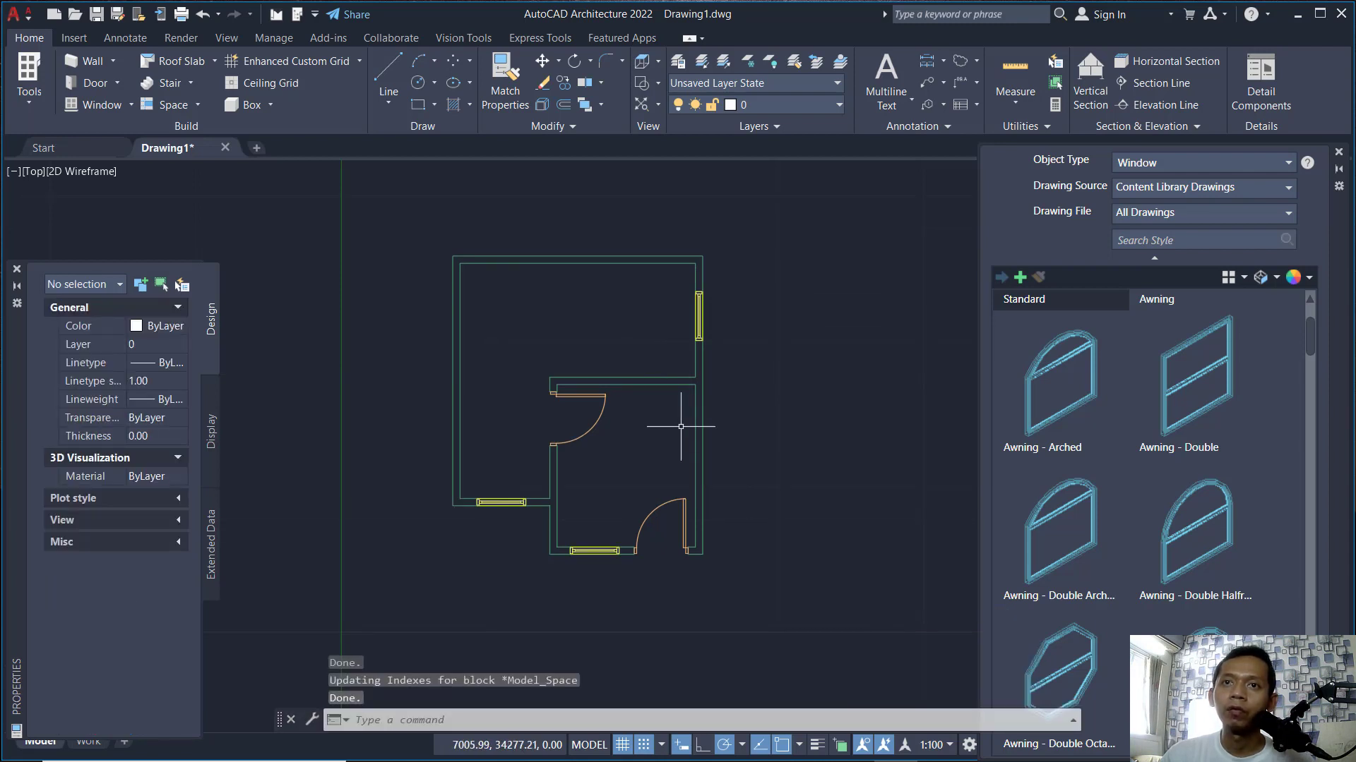
Step: Orbit into a 3D view of the house shown in the Realistic visual style
middle_click_drag(681, 424, 679, 378)
middle_click_drag(647, 468, 750, 303, "shift")
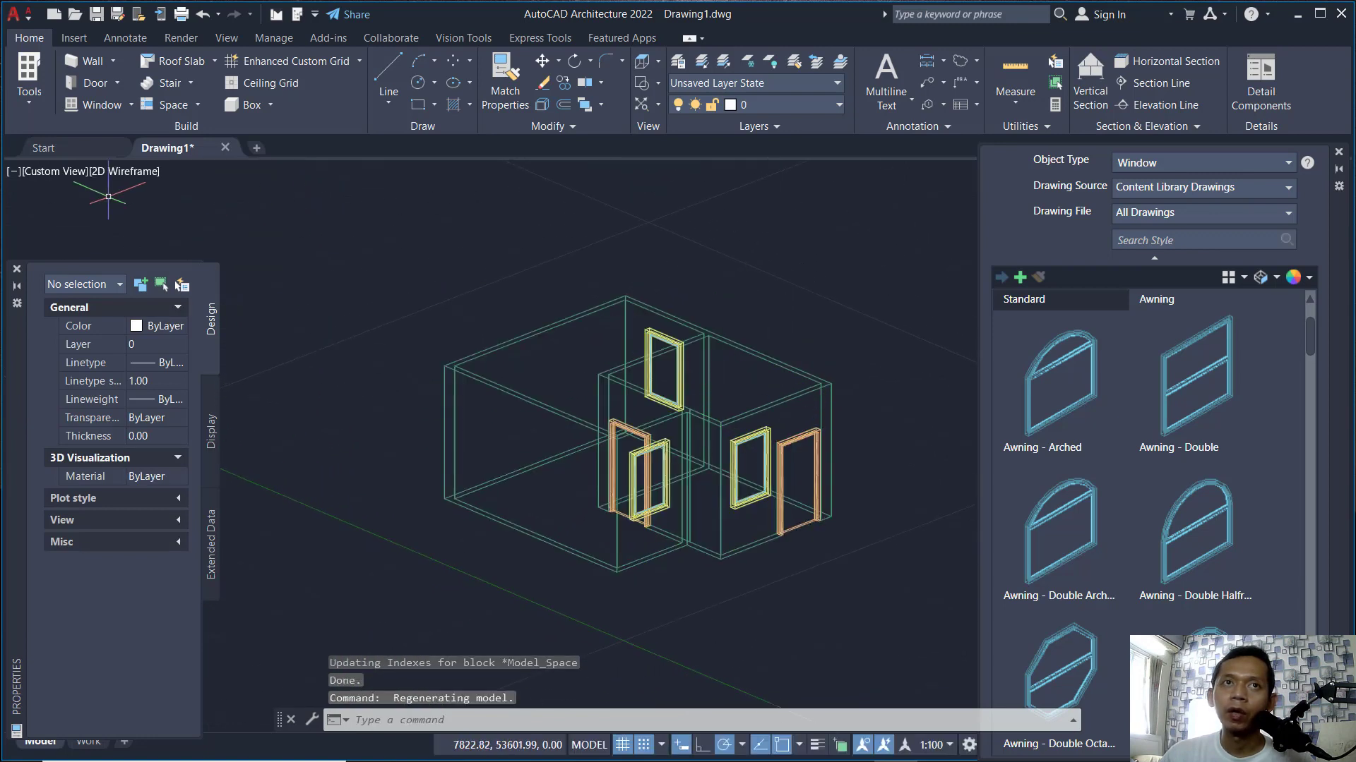
left_click(111, 171)
left_click(188, 264)
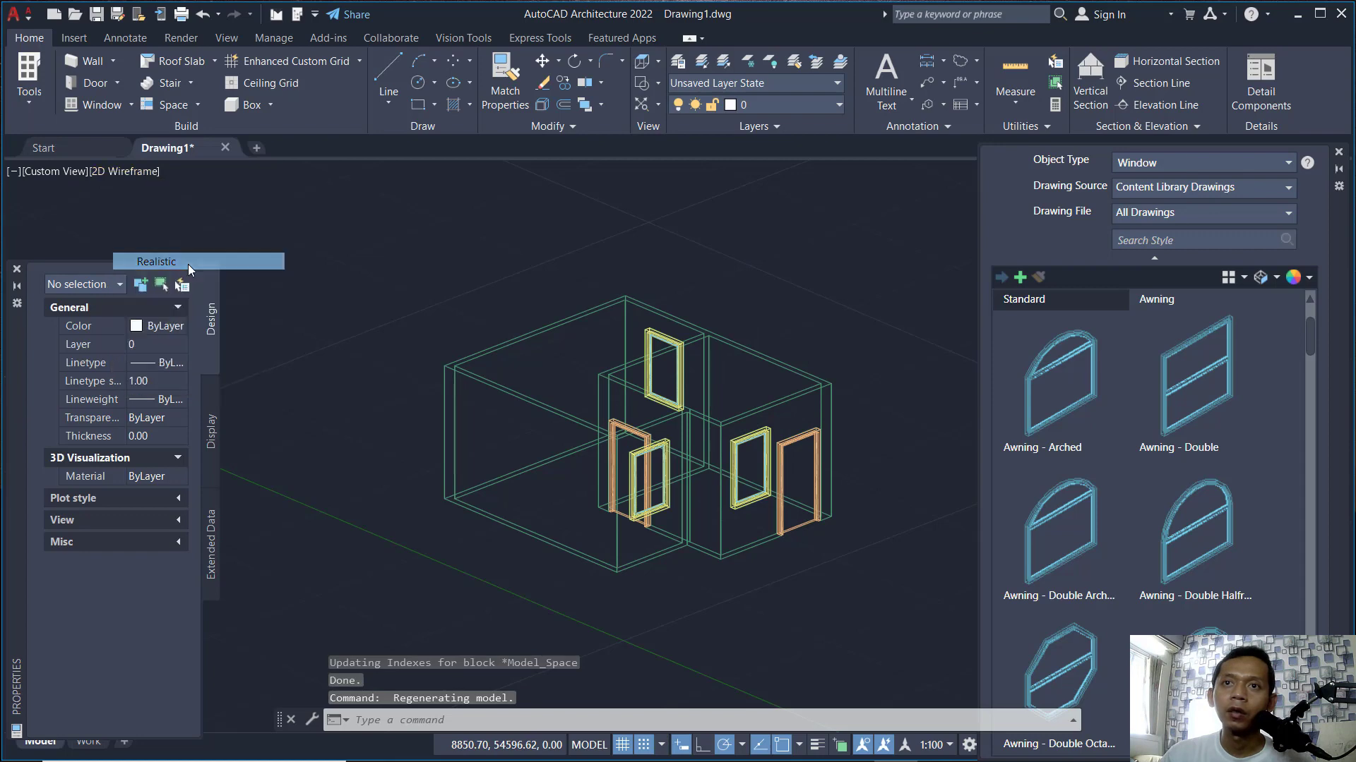
middle_click_drag(649, 498, 702, 495, "shift")
key("F12")
Step: Return to 2D Wireframe, Top view, and recentre the floor plan
left_click(103, 172)
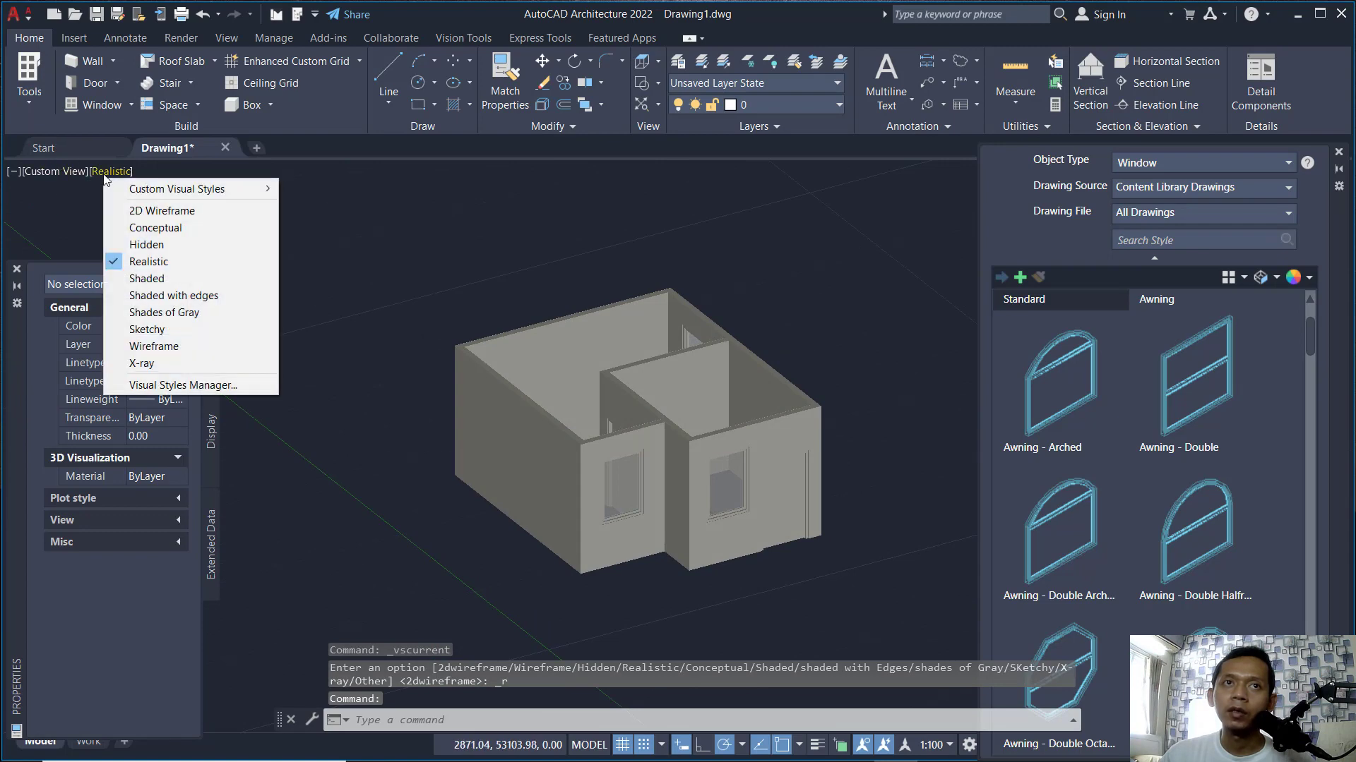
left_click(148, 210)
left_click(55, 172)
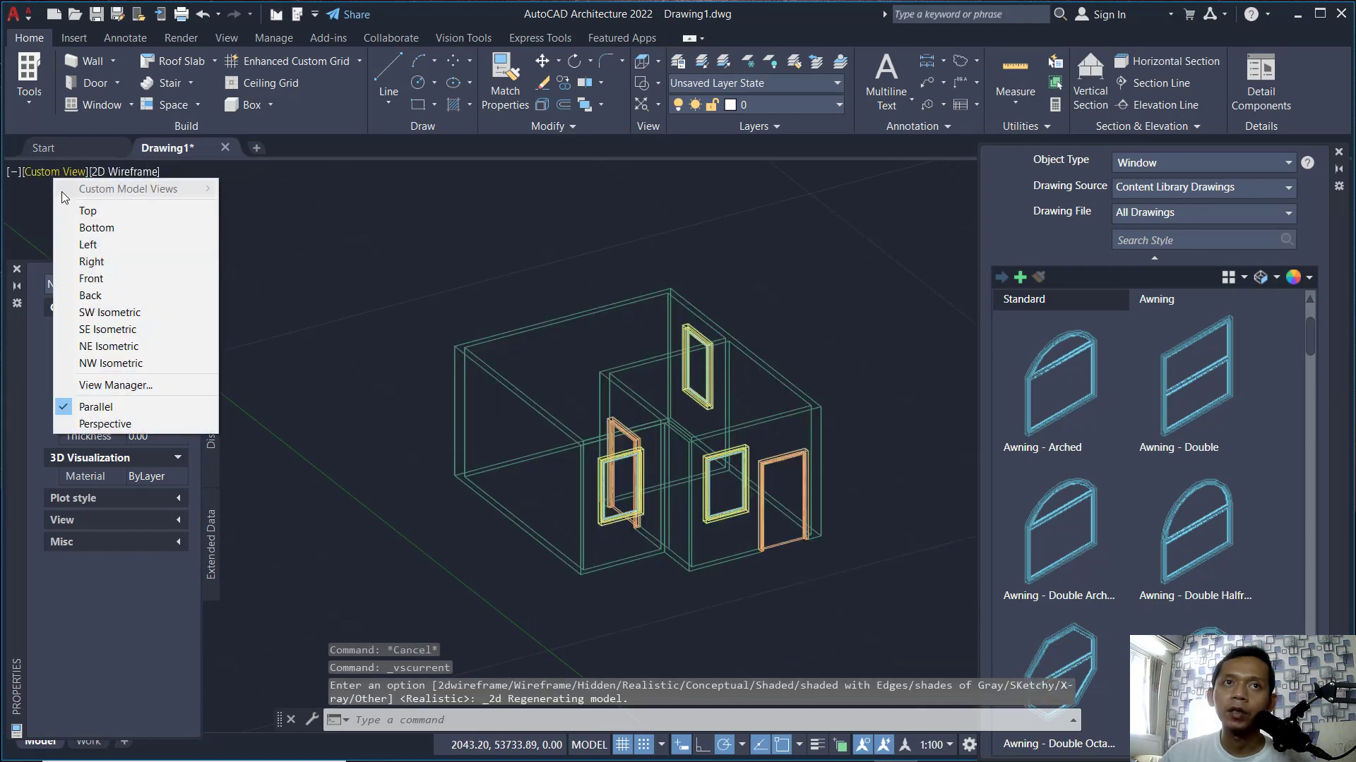
left_click(67, 204)
scroll(781, 388, "down", 3)
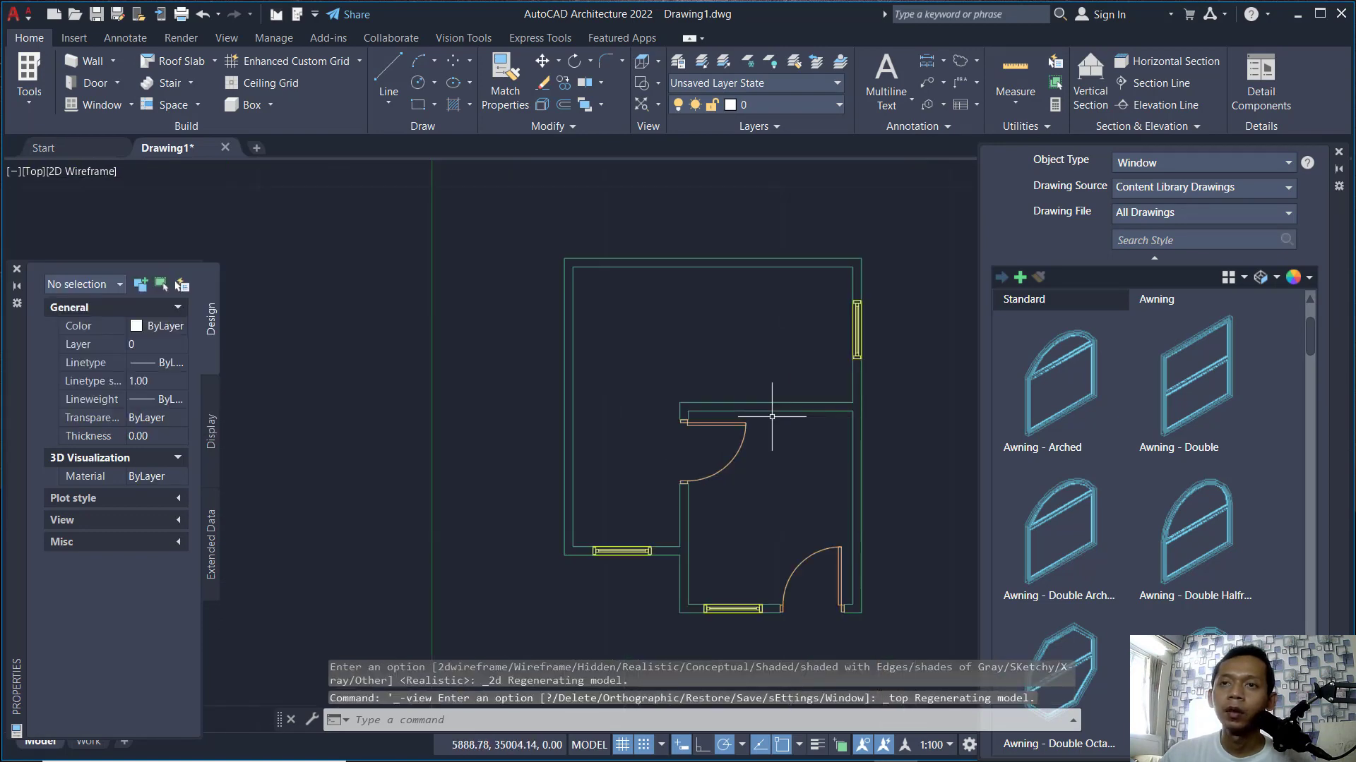
middle_click_drag(781, 387, 730, 436)
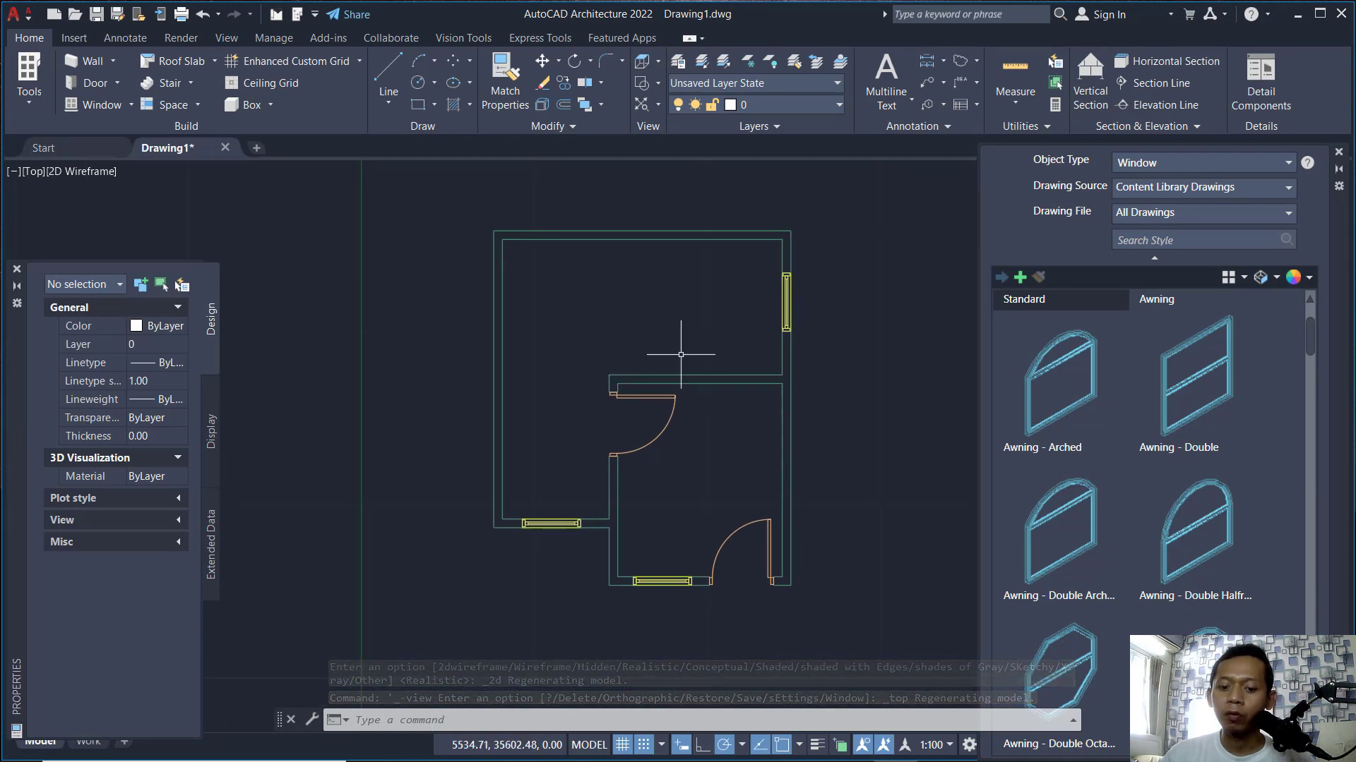
Step: Start a HATCH with the ANSI31 pattern in orange (248,153,30)
type("HATCH")
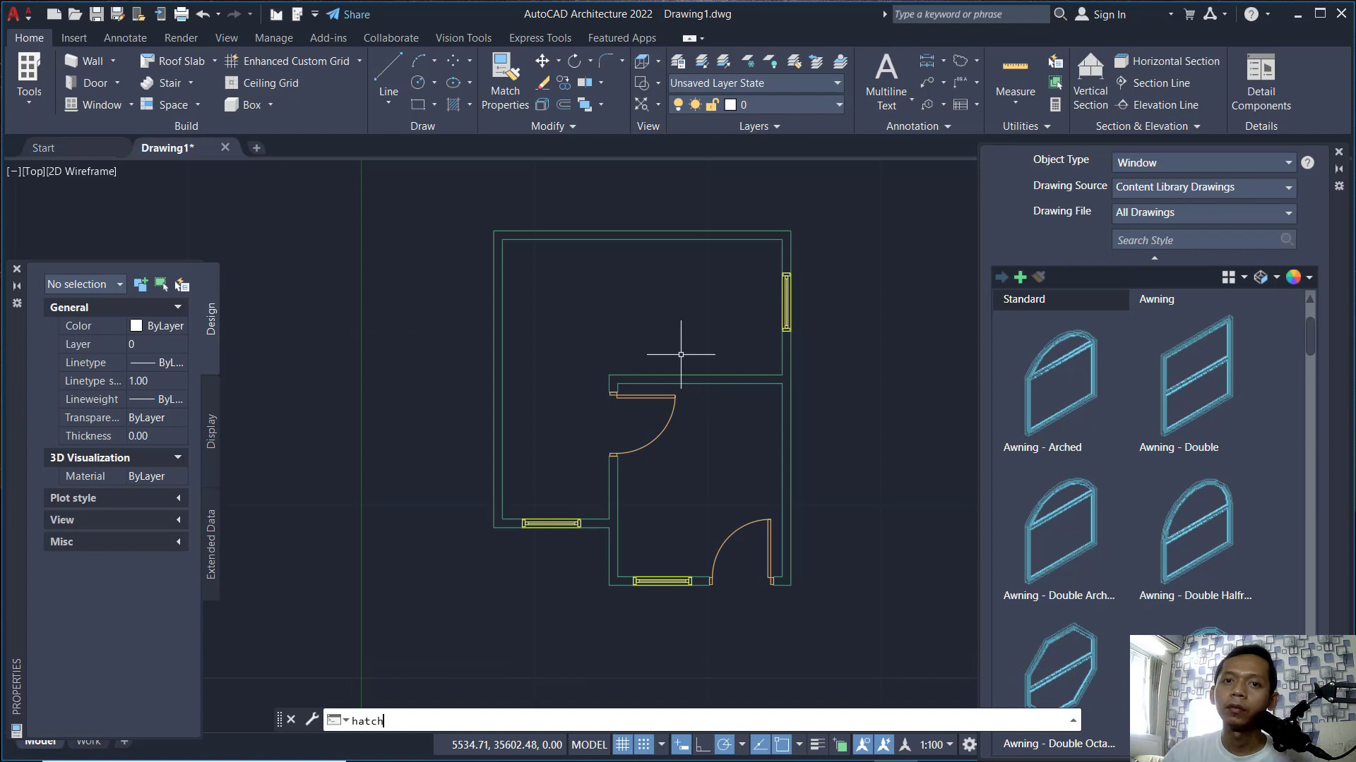
key("Return")
left_click(681, 355)
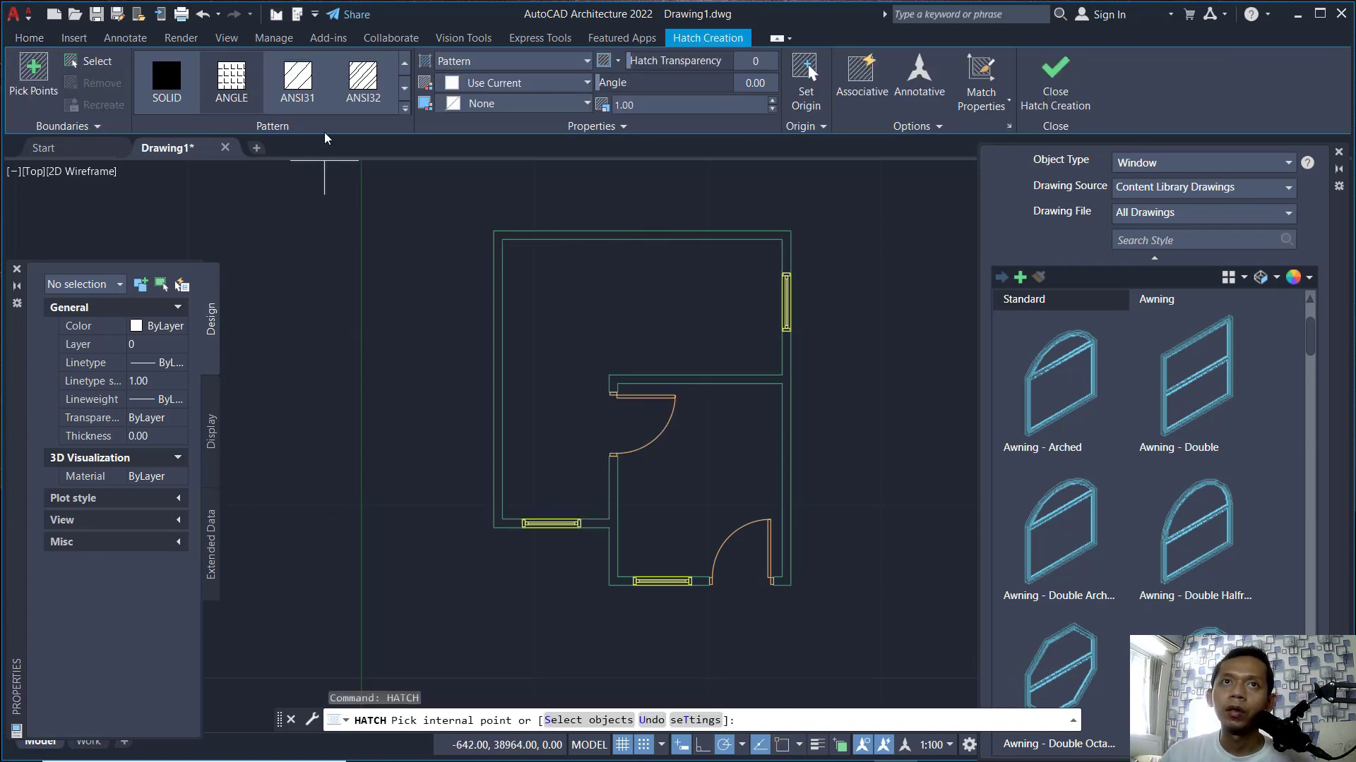
left_click(305, 84)
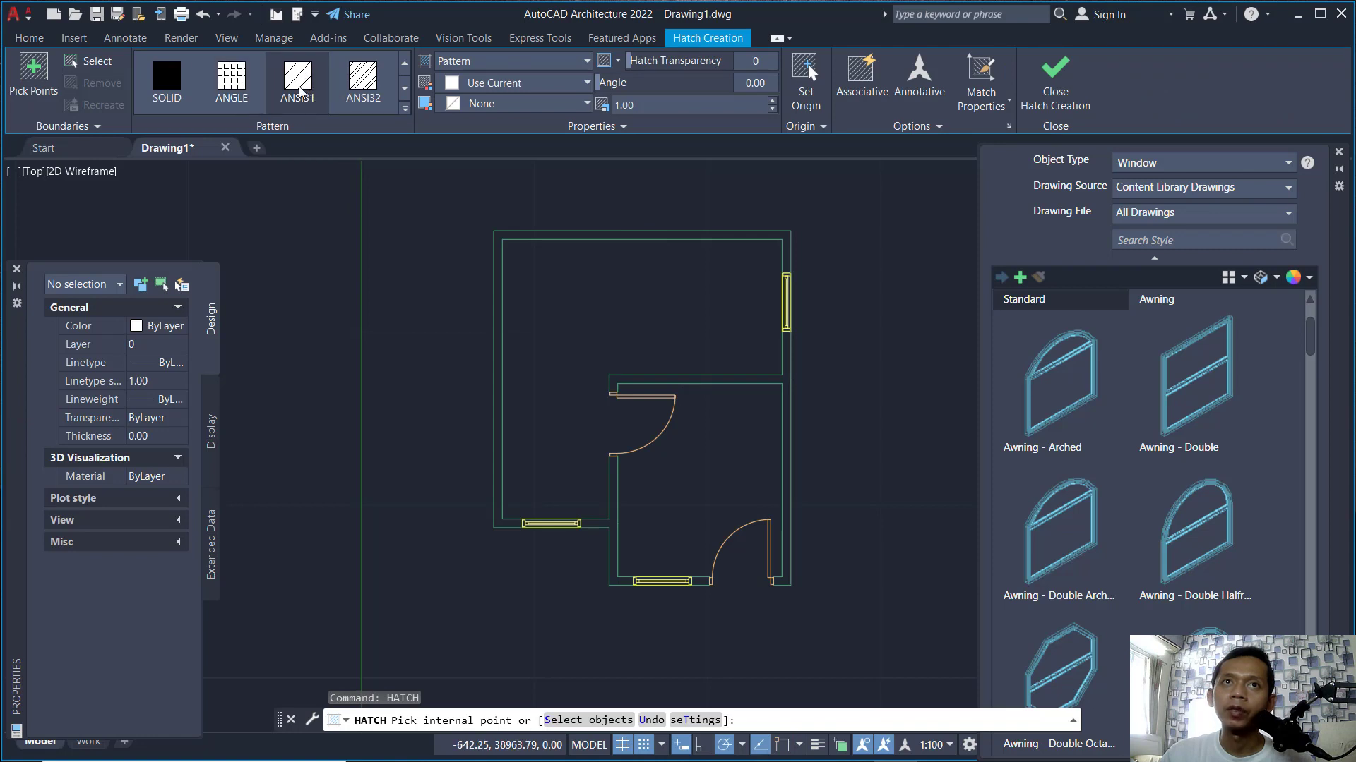
left_click(504, 83)
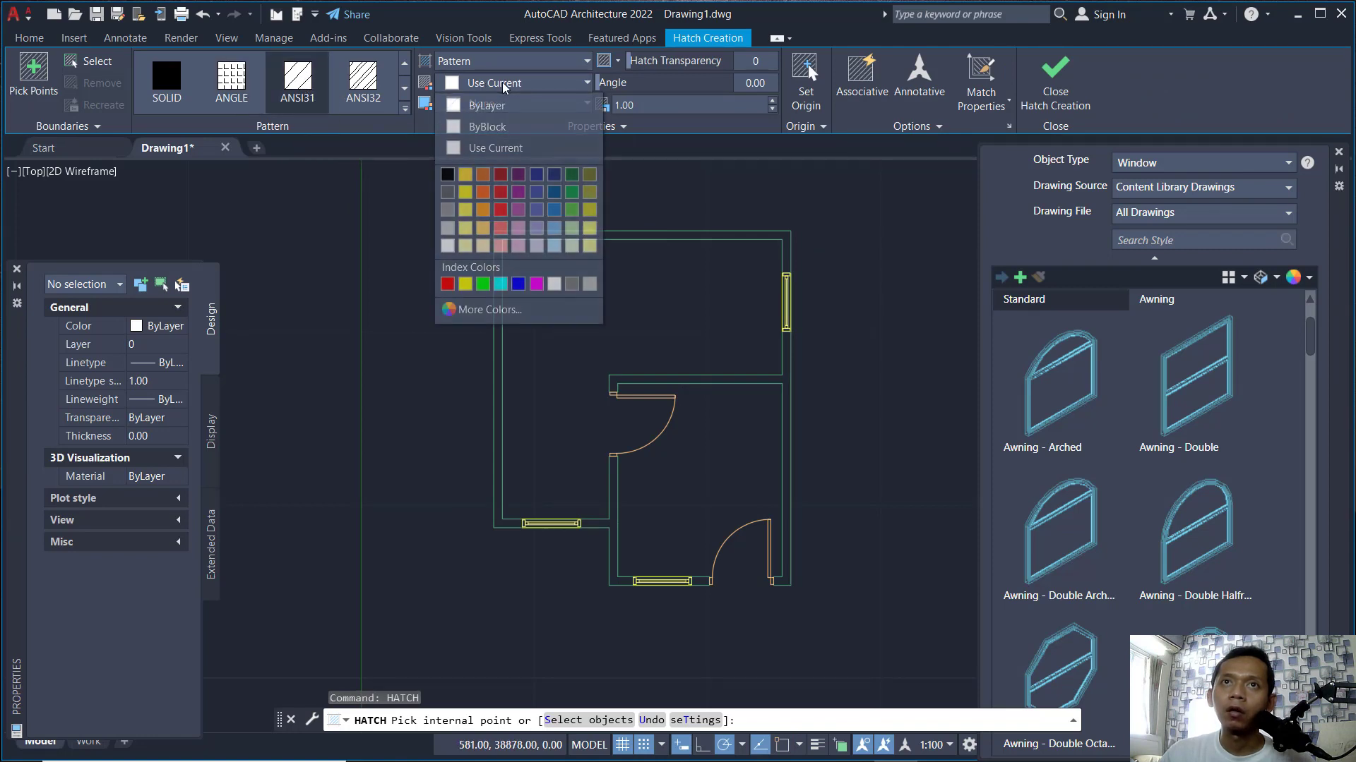
left_click(504, 83)
left_click(504, 84)
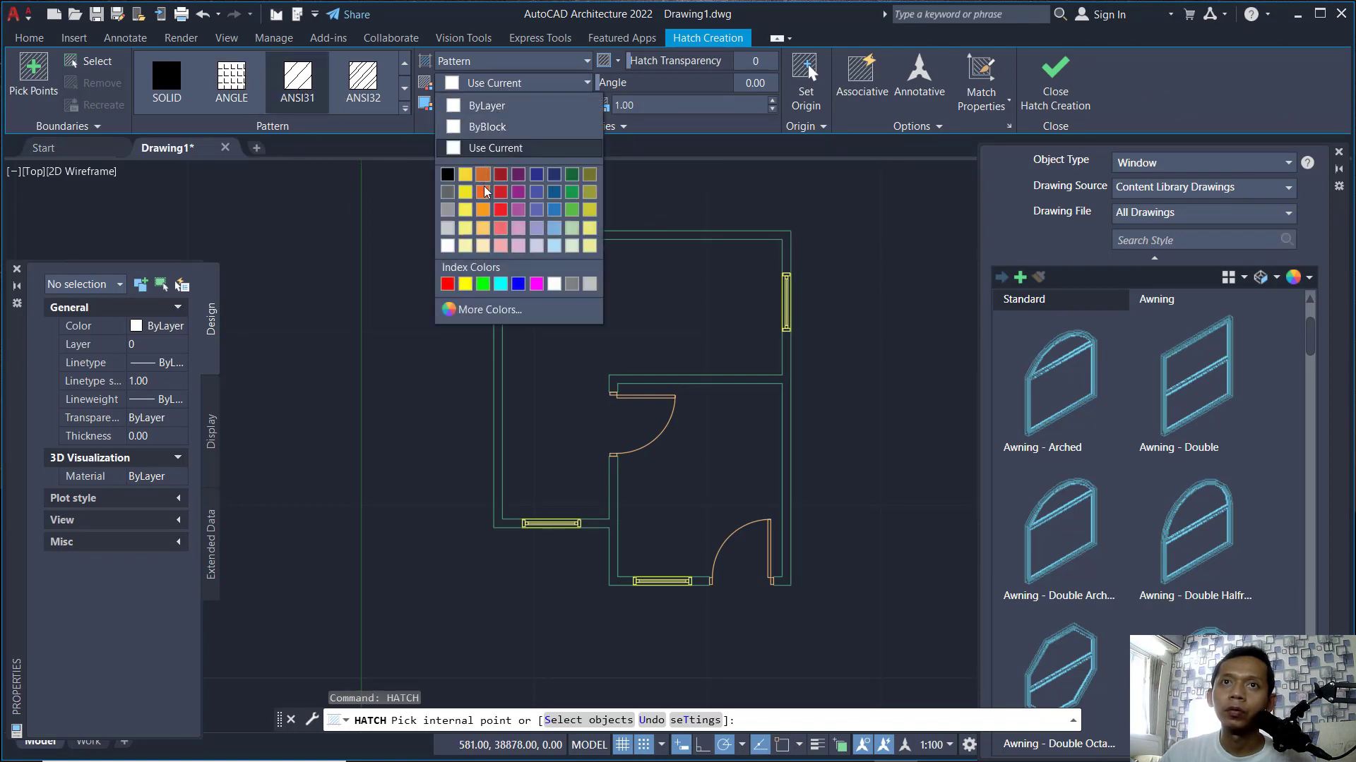
left_click(483, 210)
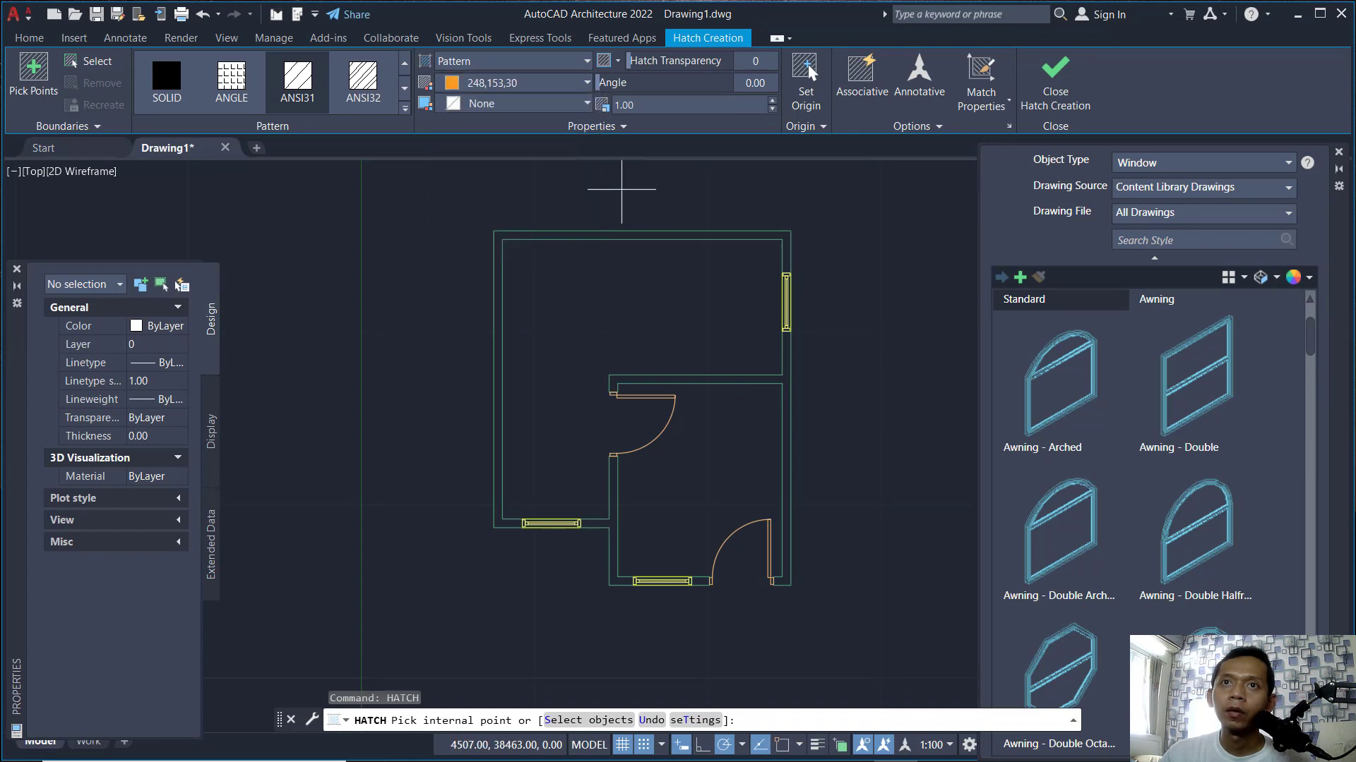
Step: Pick points inside the outer, interior and bottom wall segments and the lower-right room
left_click(34, 70)
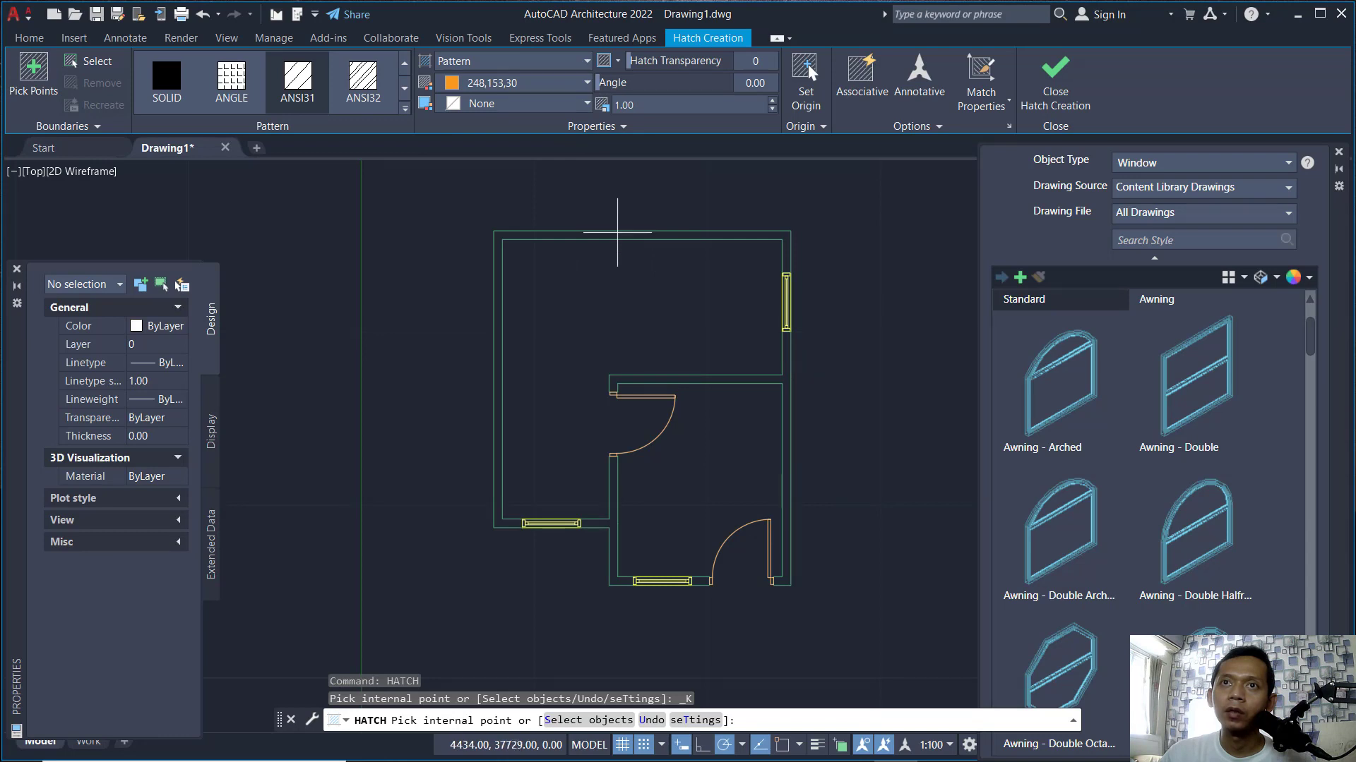
left_click(617, 234)
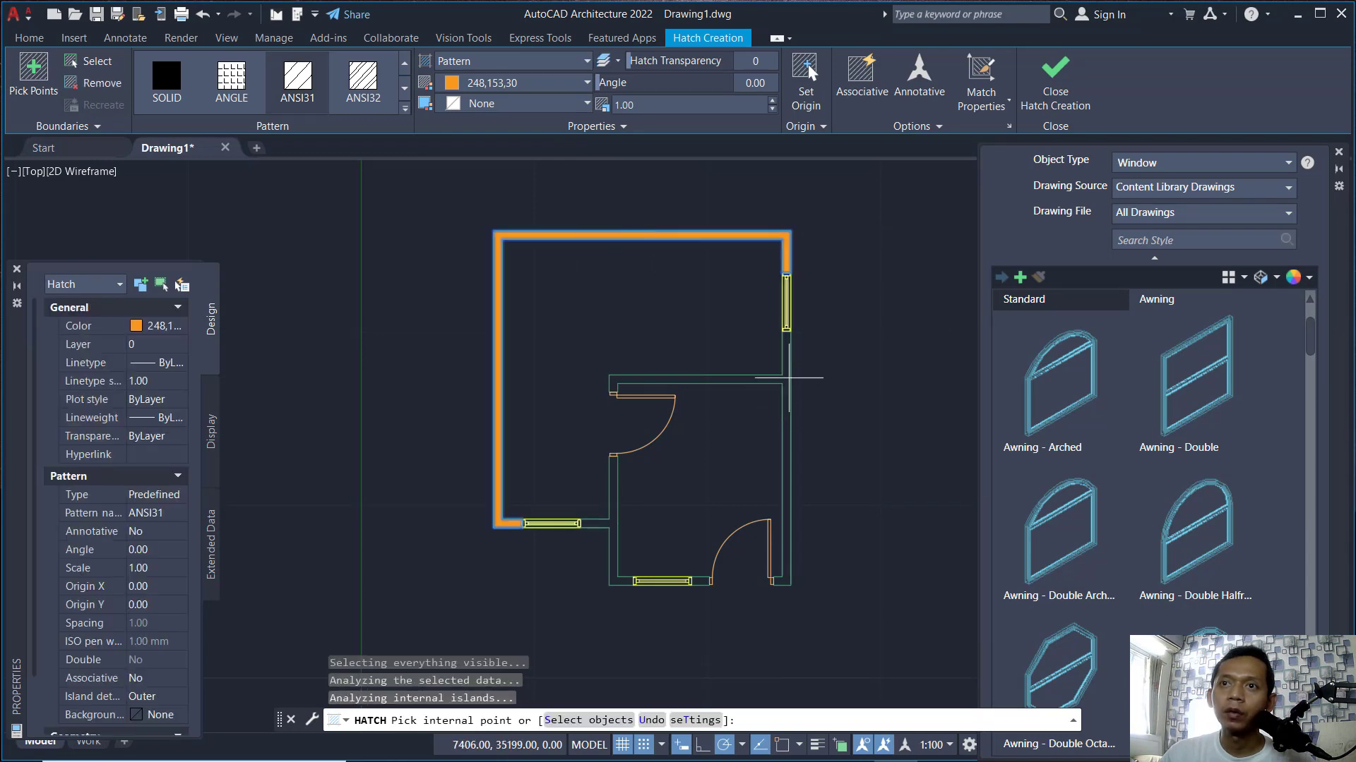
left_click(789, 380)
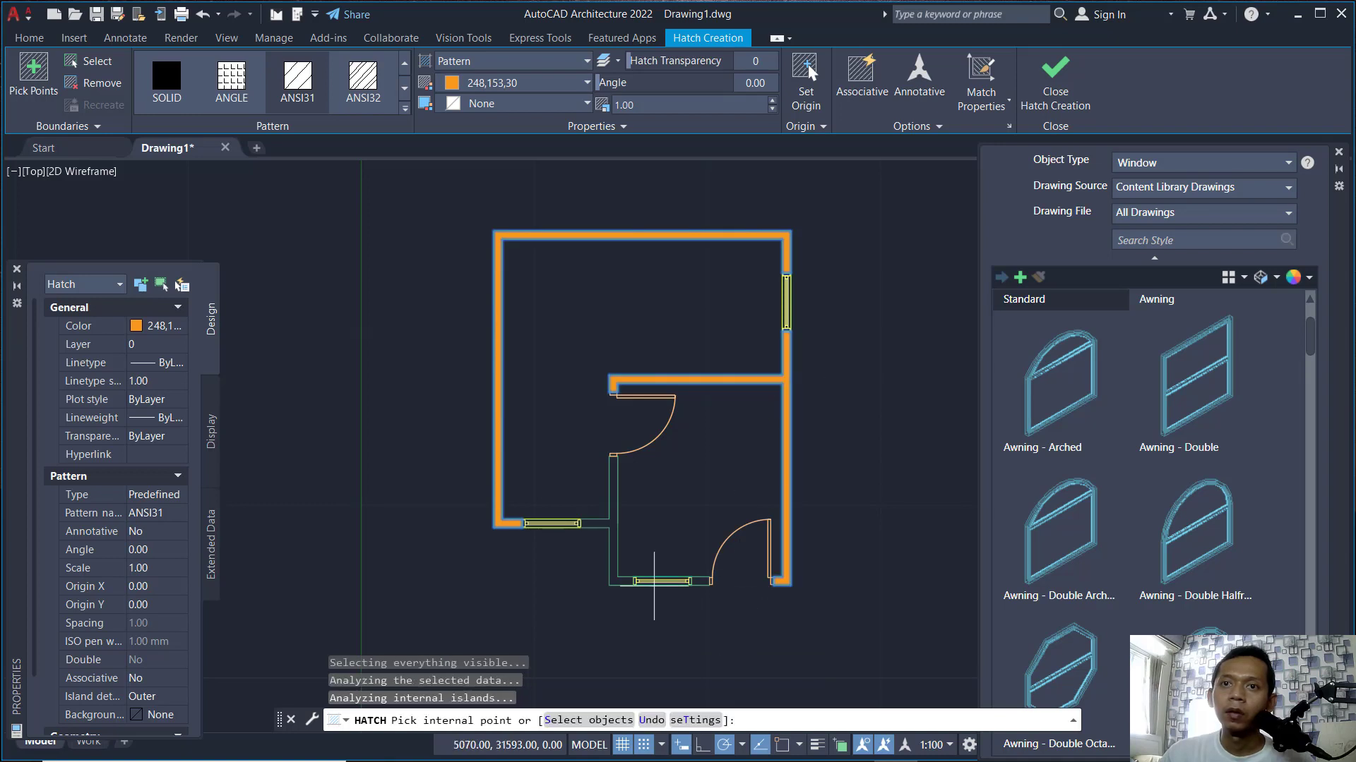
scroll(654, 586, "up", 2)
left_click(727, 579)
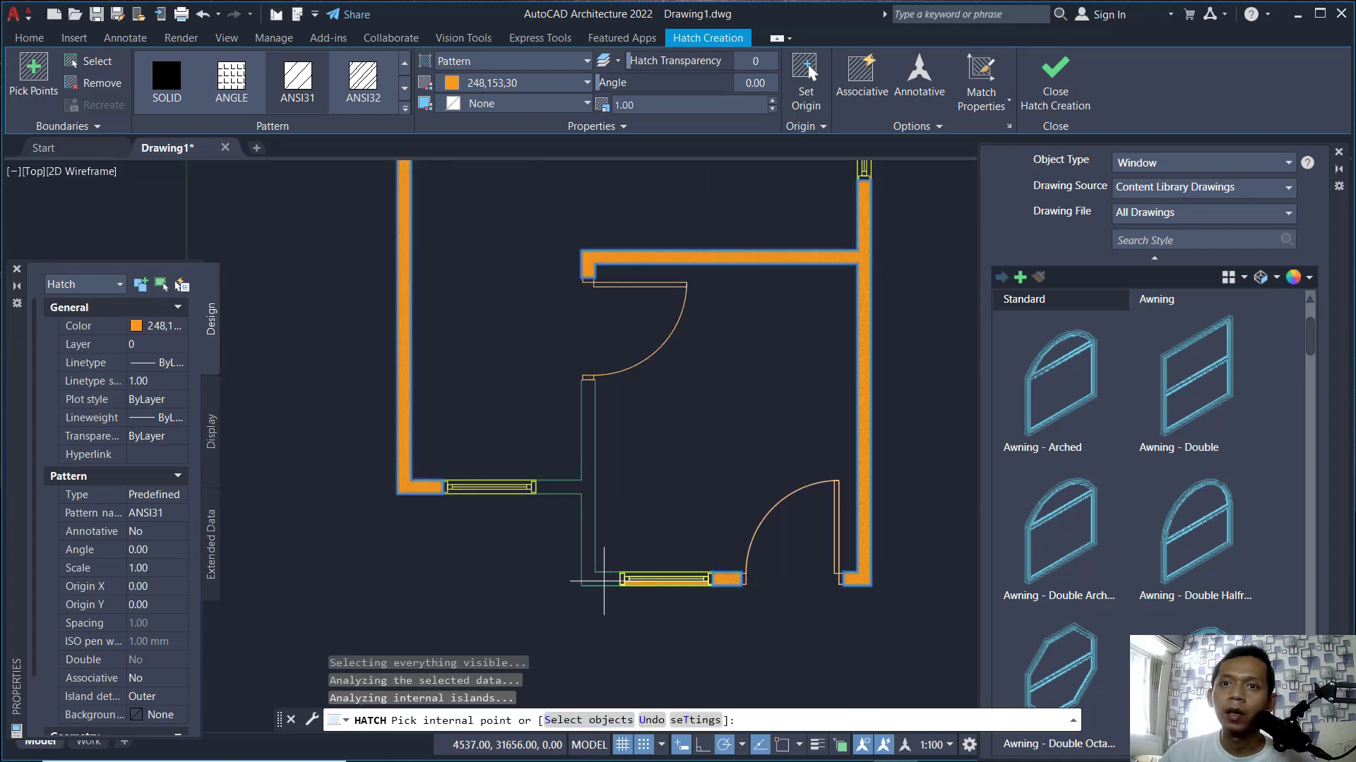
scroll(600, 579, "down", 2)
left_click(742, 402)
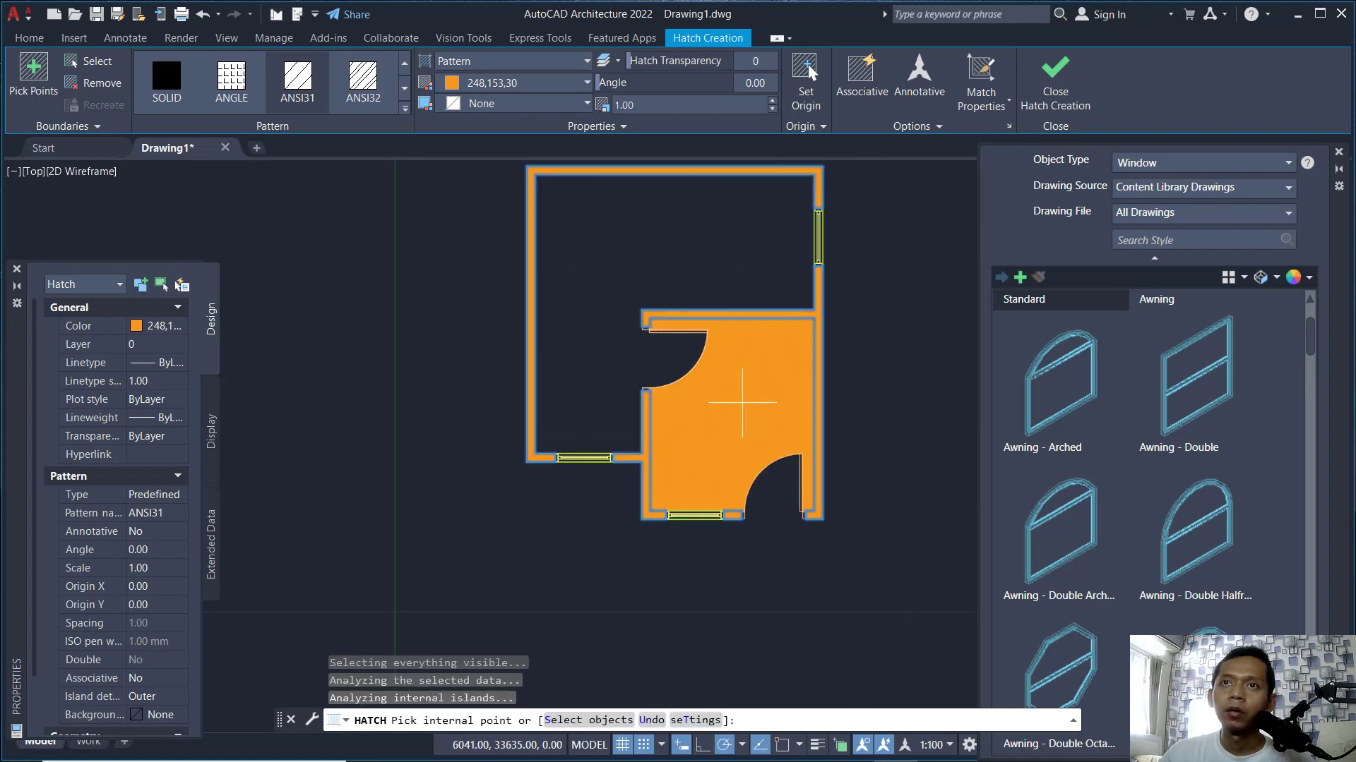
scroll(745, 395, "up", 3)
scroll(750, 385, "down", 1)
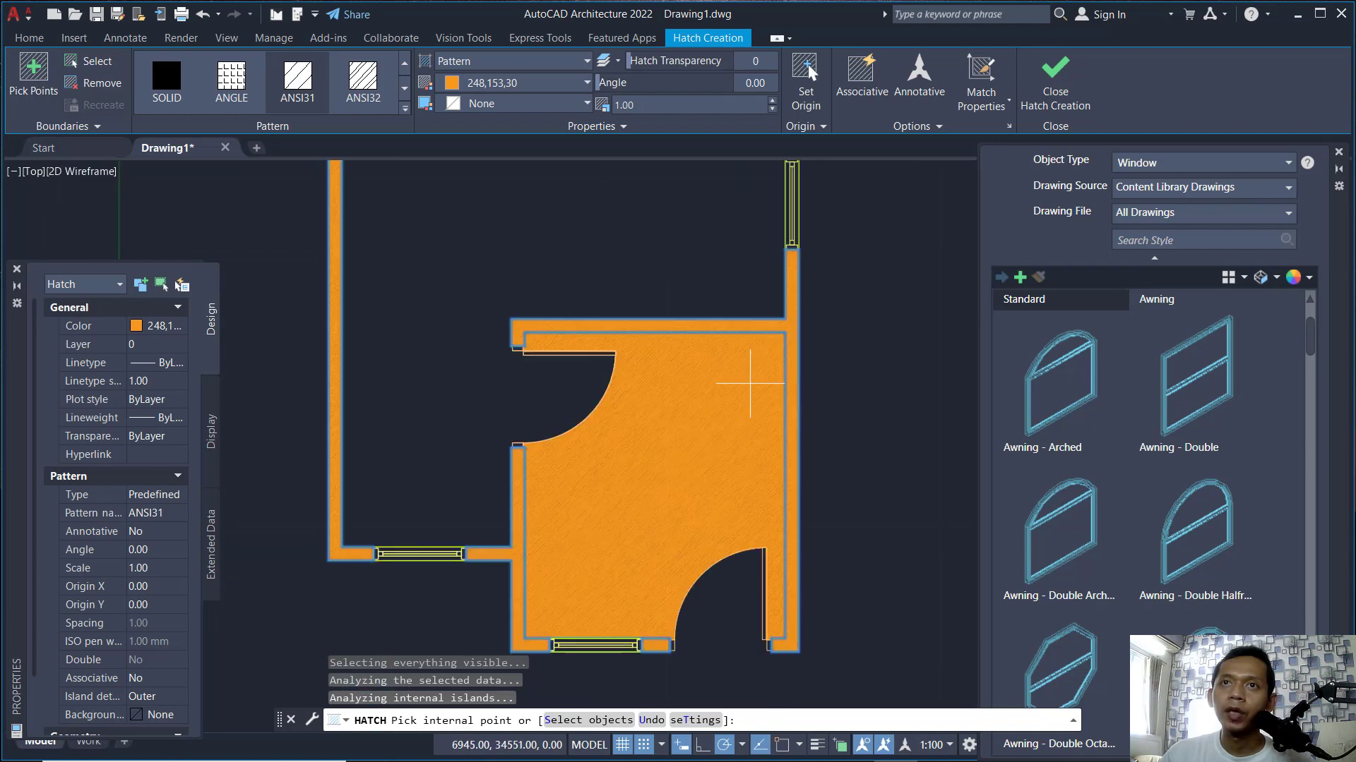
scroll(722, 394, "down", 2)
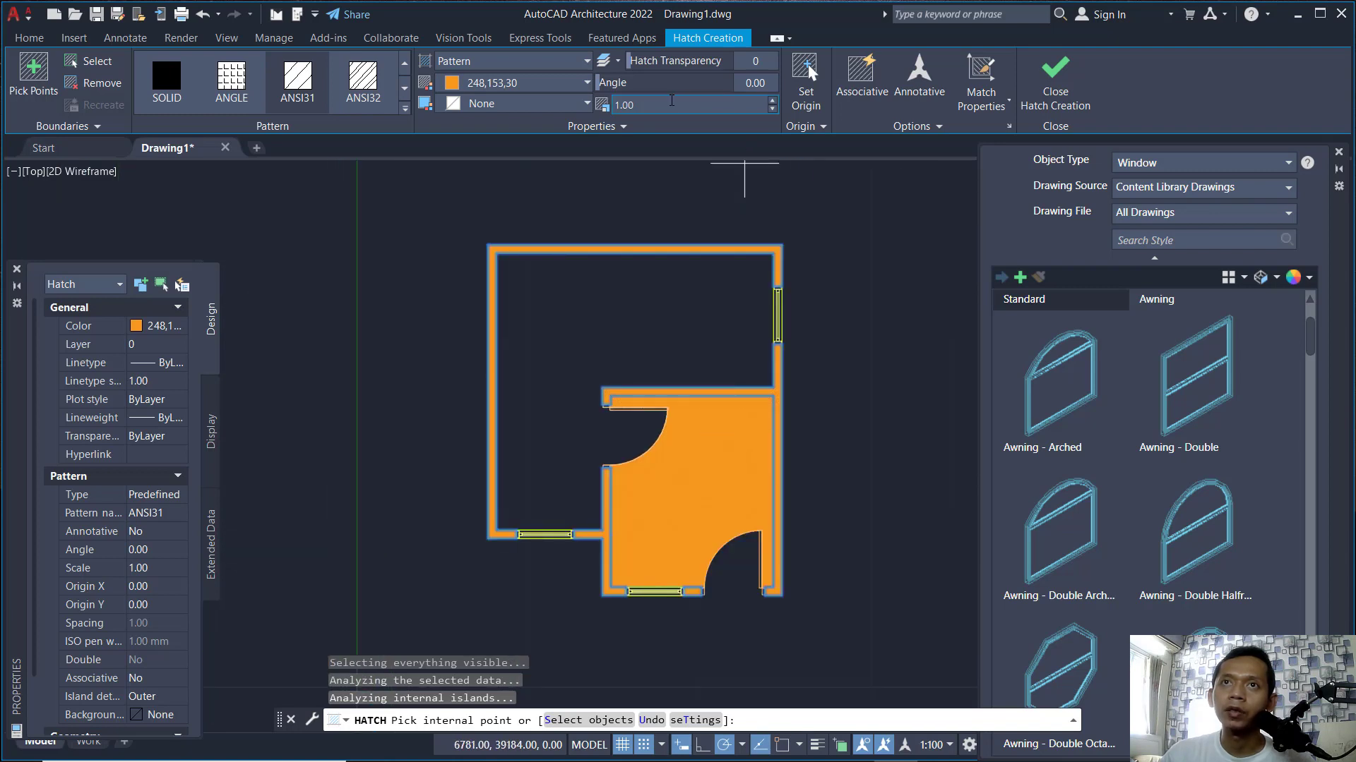
Step: Set the hatch scale to 20, dismiss the boundary error, and commit the wall hatch
left_click(605, 111)
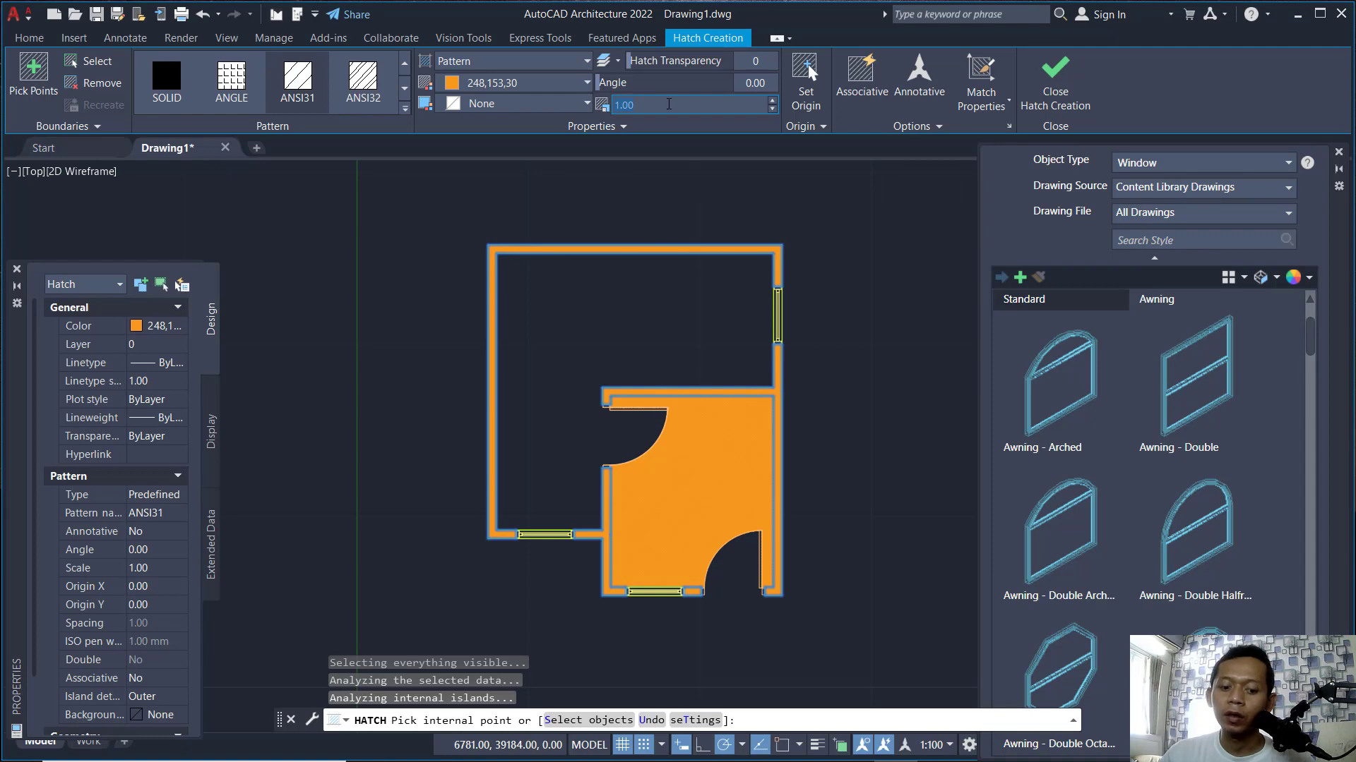
type("20")
key("Return")
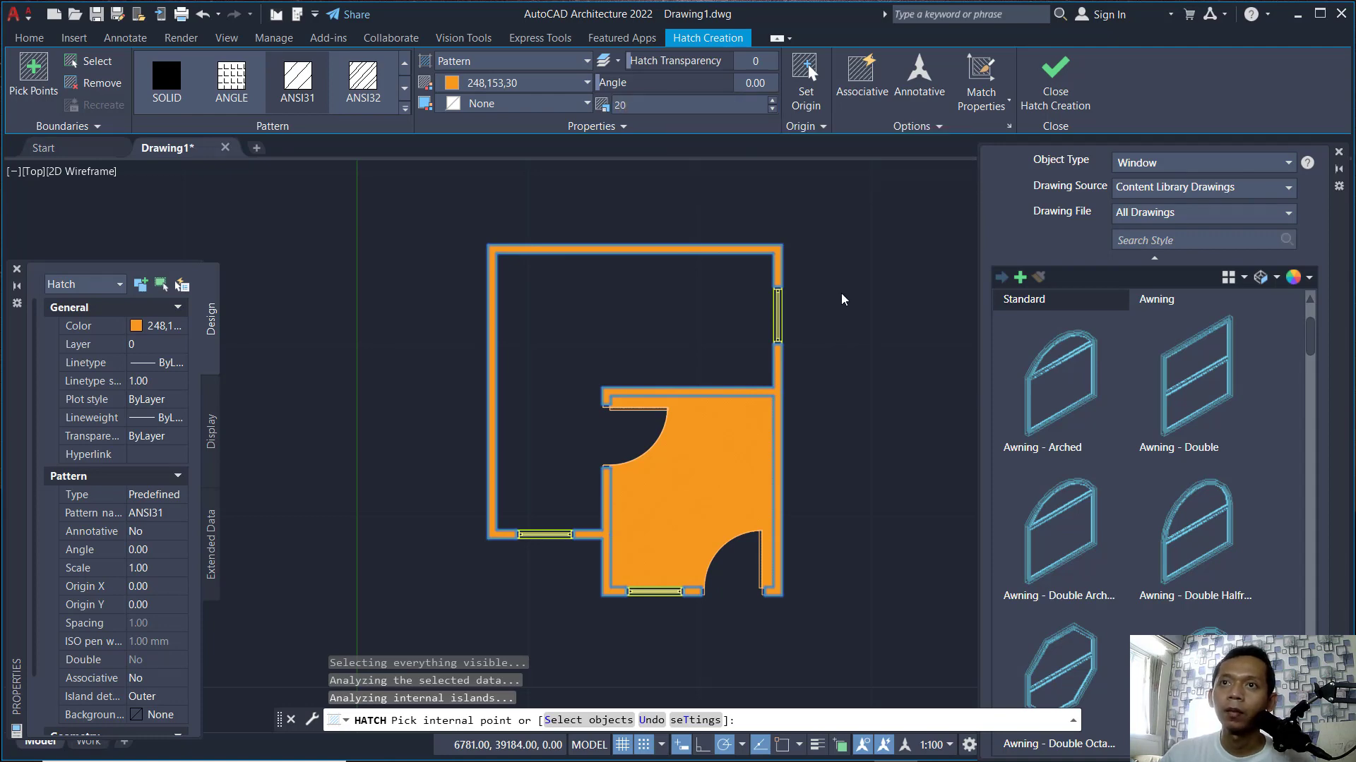
left_click(803, 469)
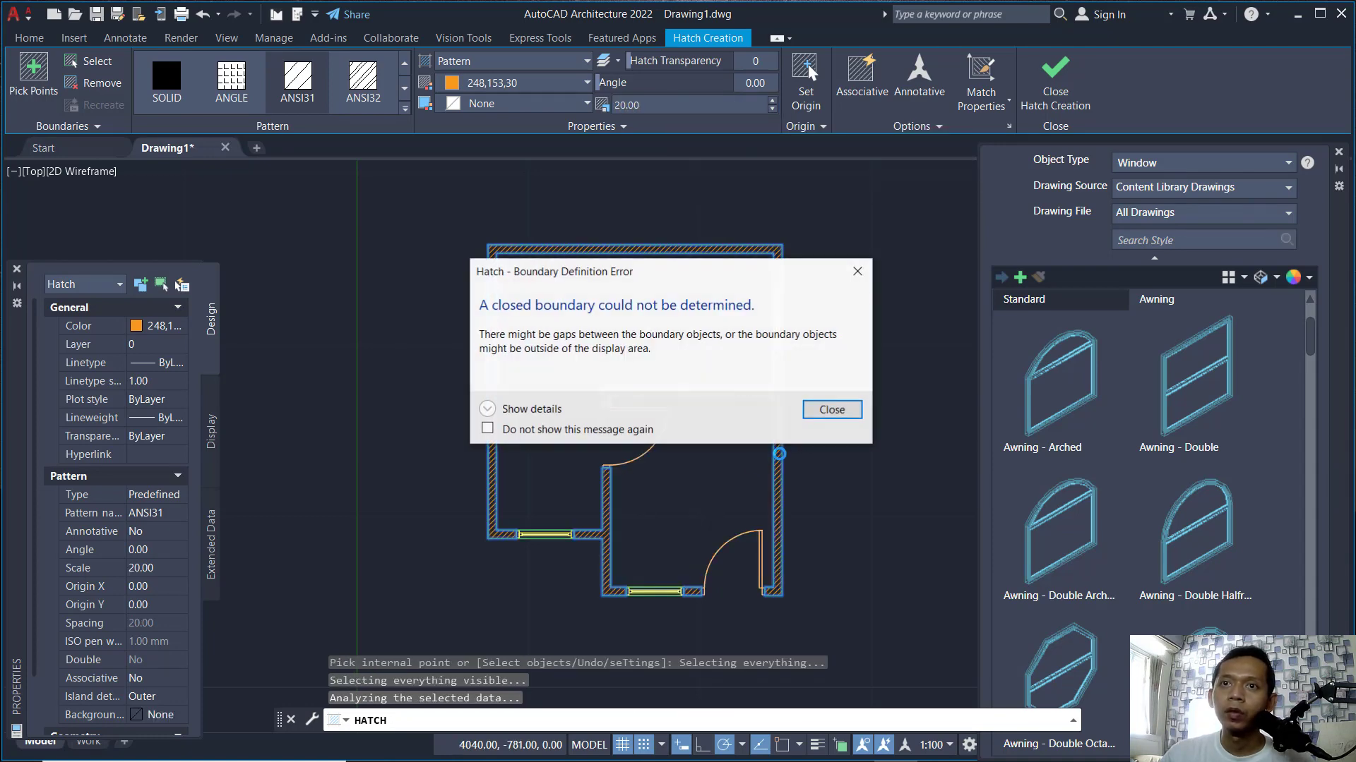
left_click(842, 412)
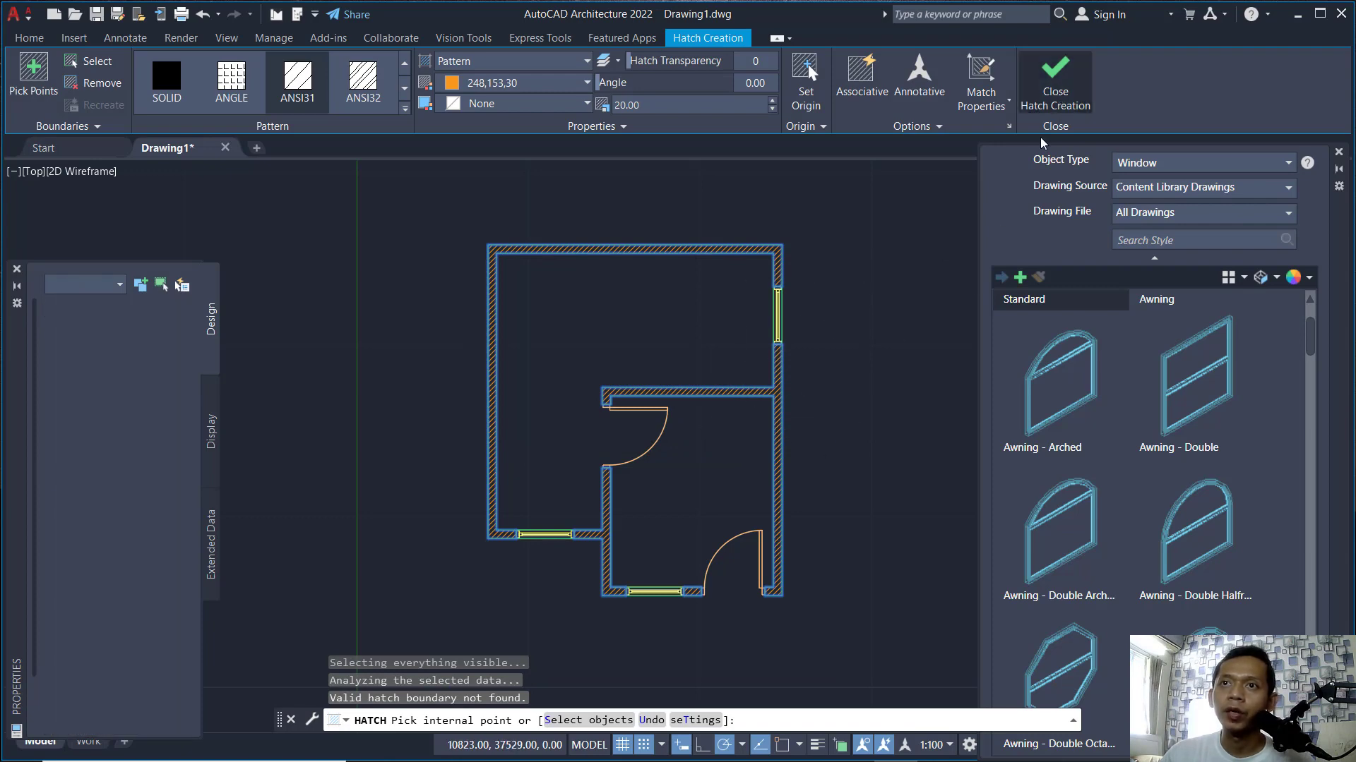
left_click(1056, 91)
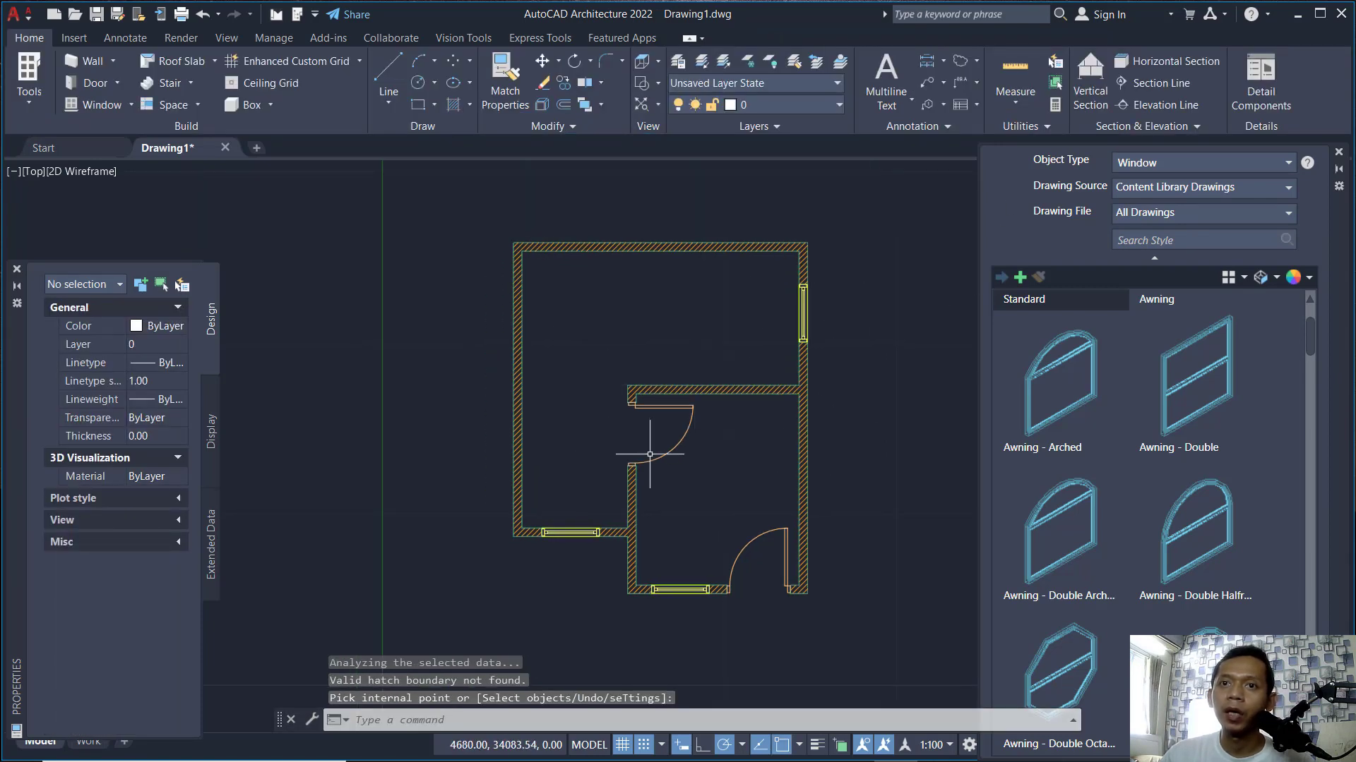
Step: Add a 2000 linear dimension below the lower-left wall run with dimlin
middle_click_drag(717, 485, 713, 447)
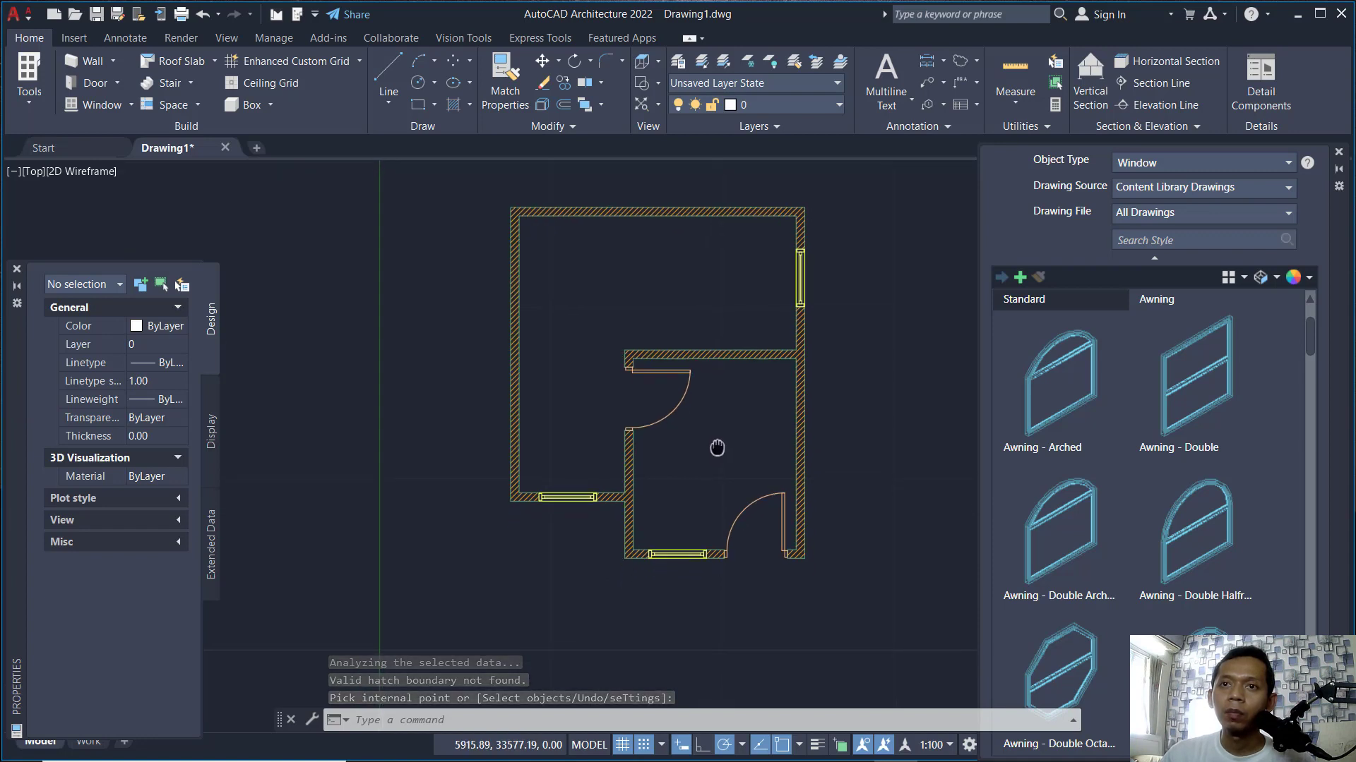
type("dim")
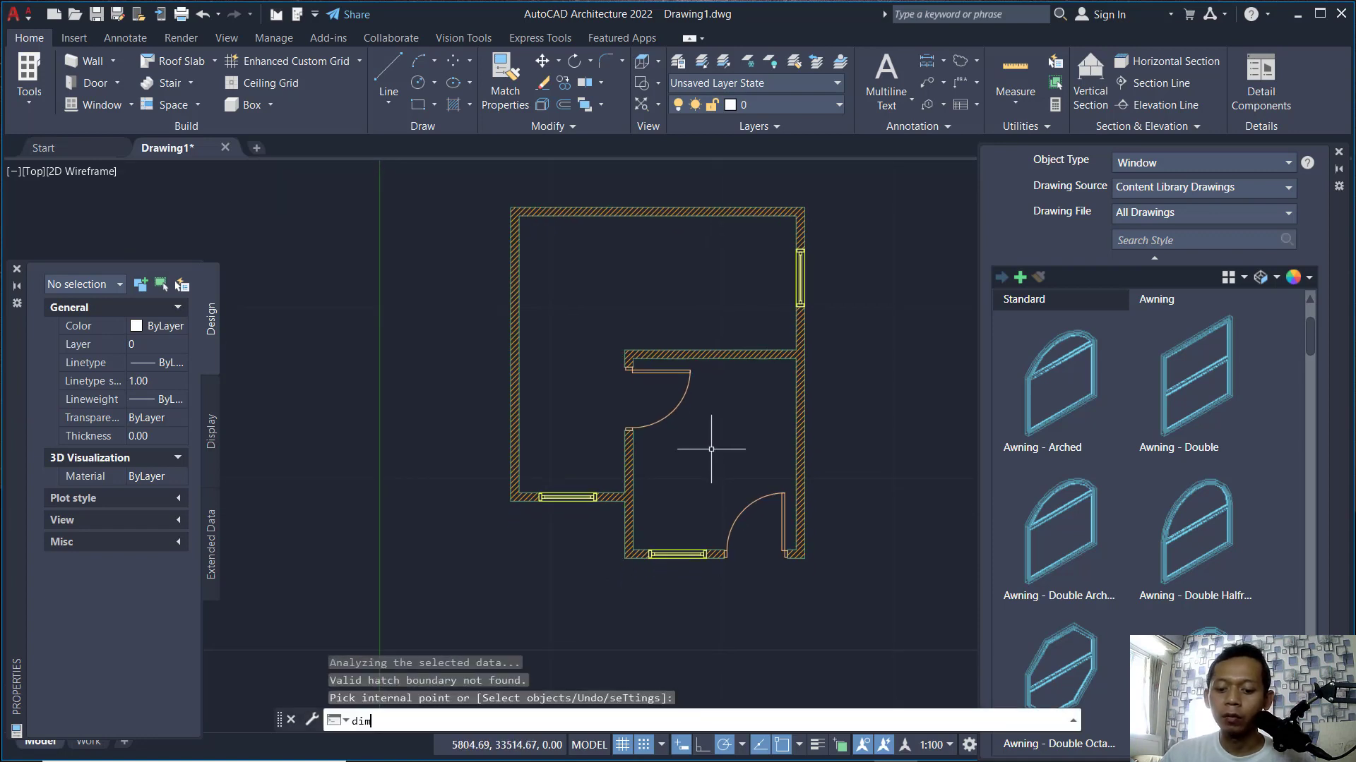
type("lin")
key("Return")
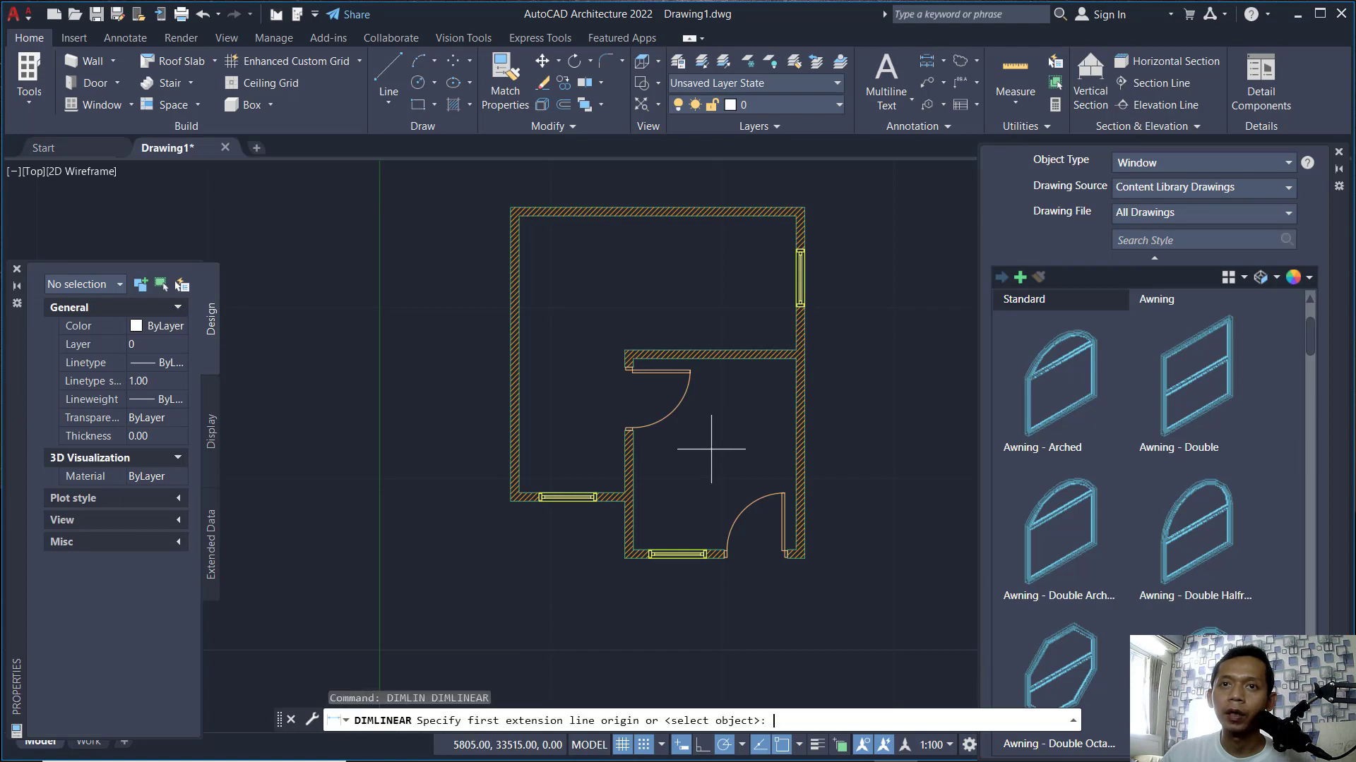
scroll(525, 517, "up", 5)
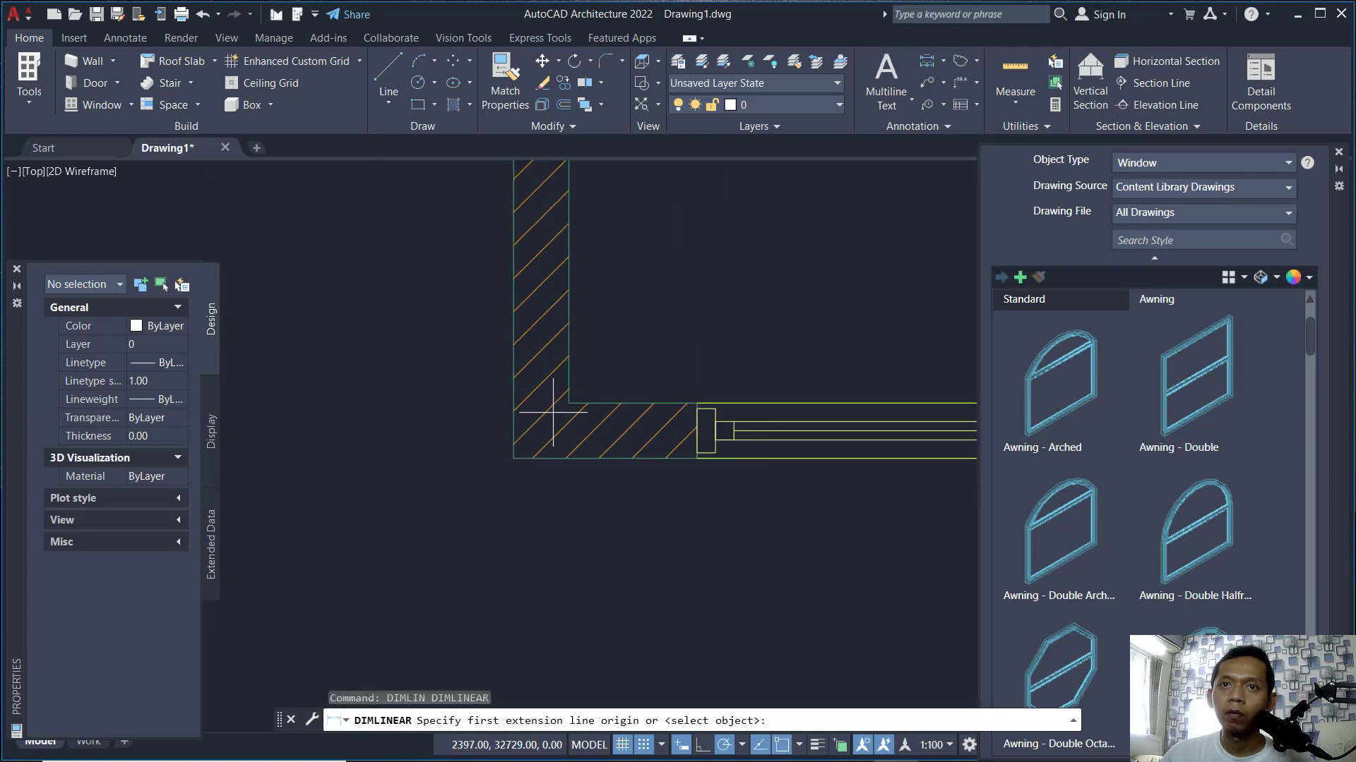
scroll(513, 458, "down", 4)
left_click(521, 455)
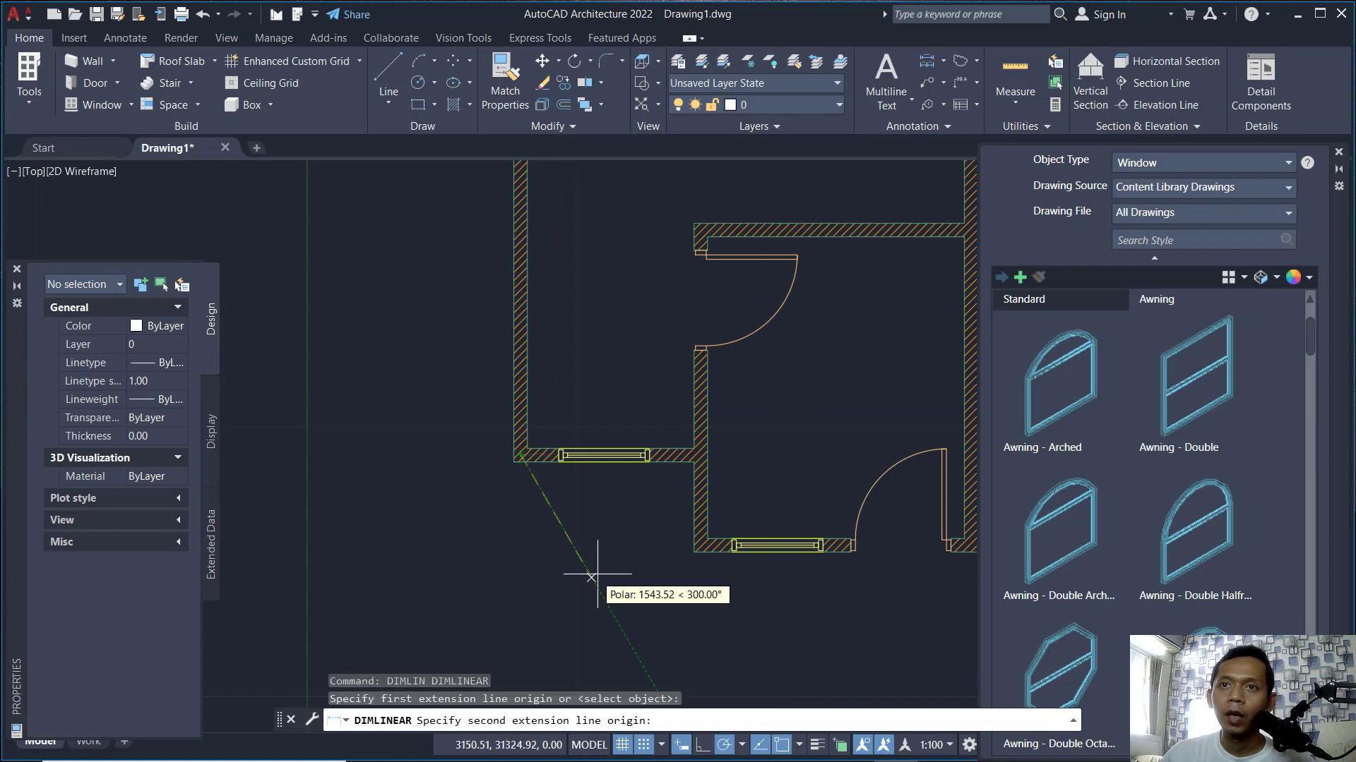
left_click(701, 545)
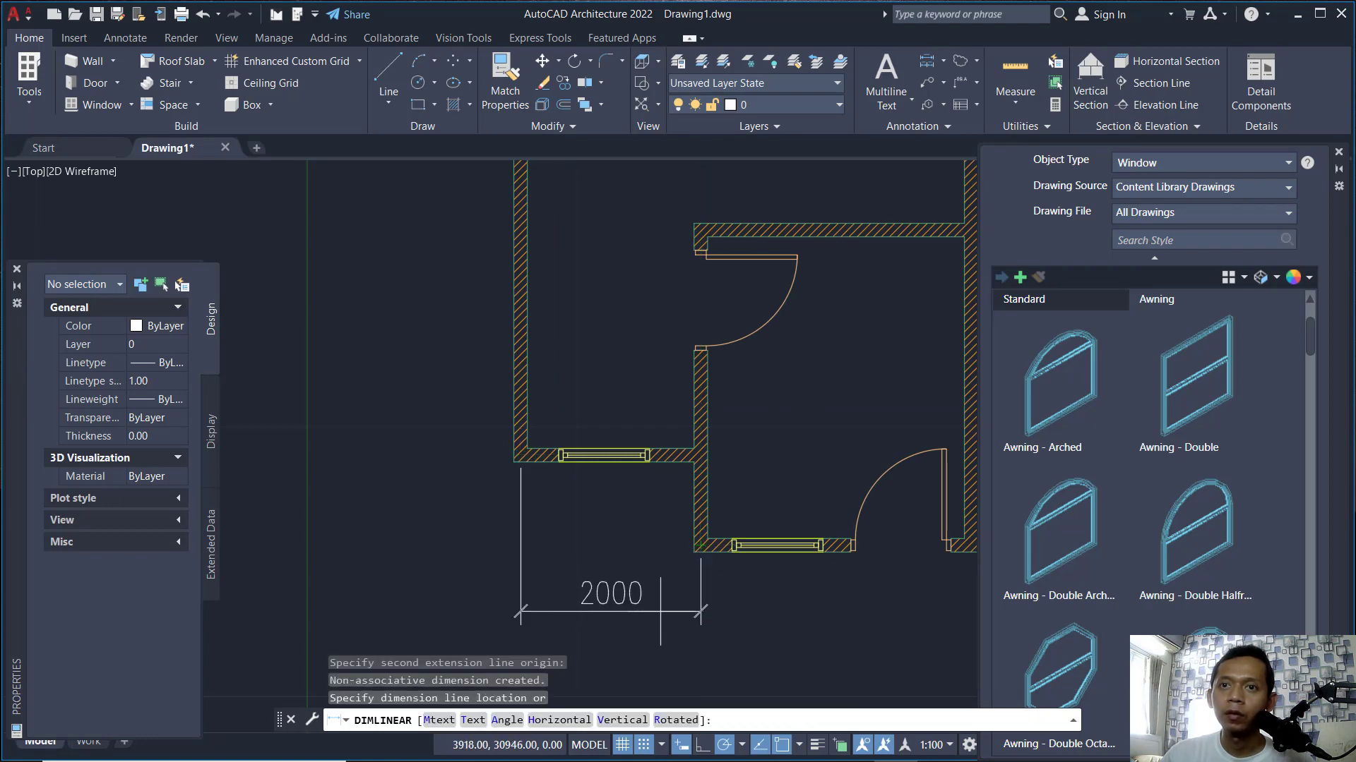
left_click(659, 605)
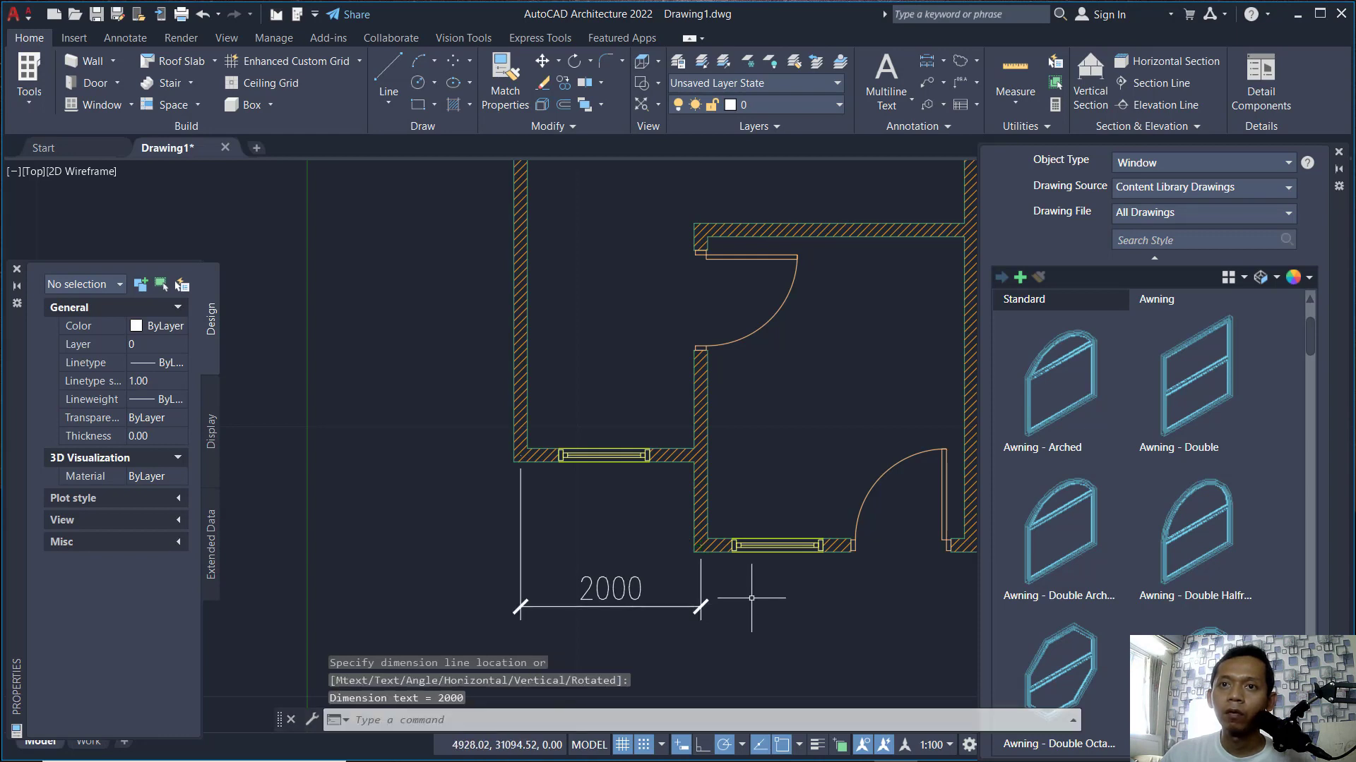
Step: Add a 3000 linear dimension in line with the 2000 along the bottom-right wall
middle_click_drag(706, 554, 632, 512)
key("space")
left_click(626, 508)
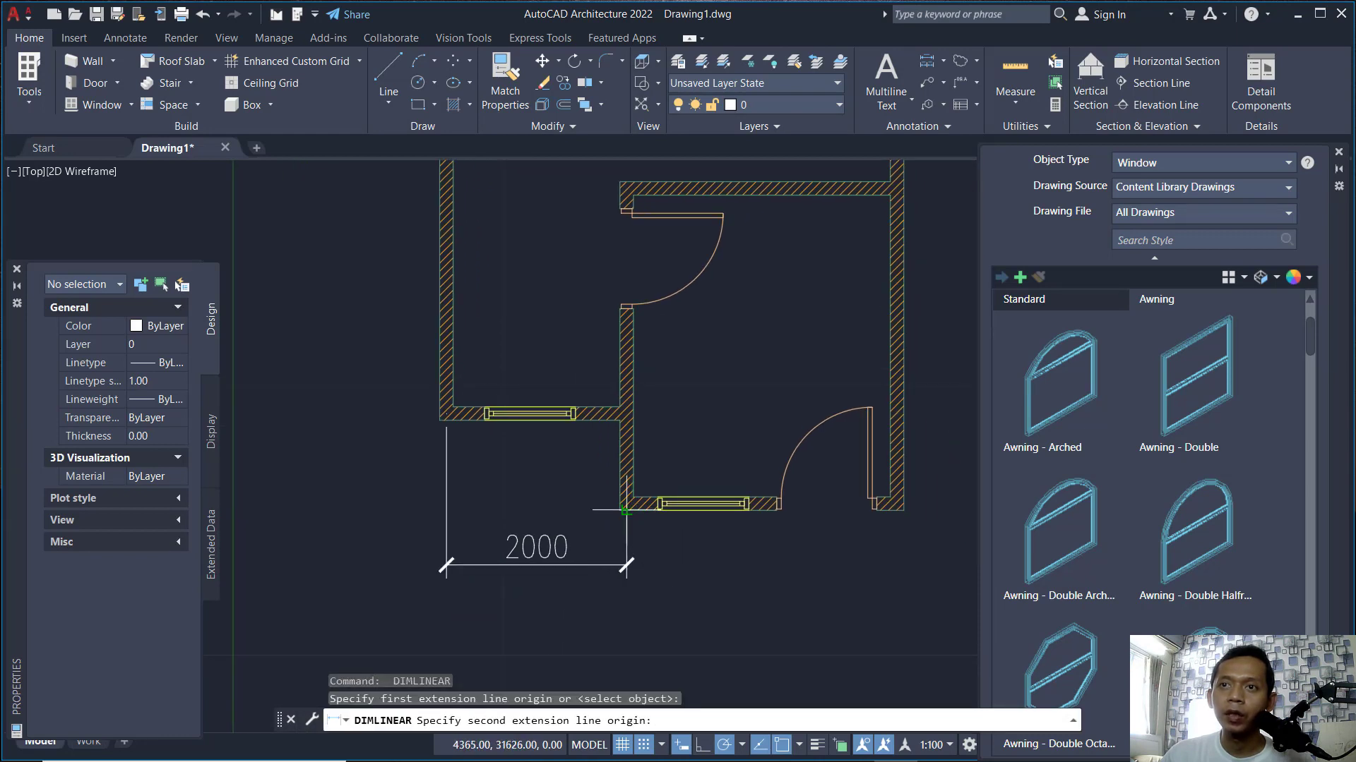
left_click(896, 504)
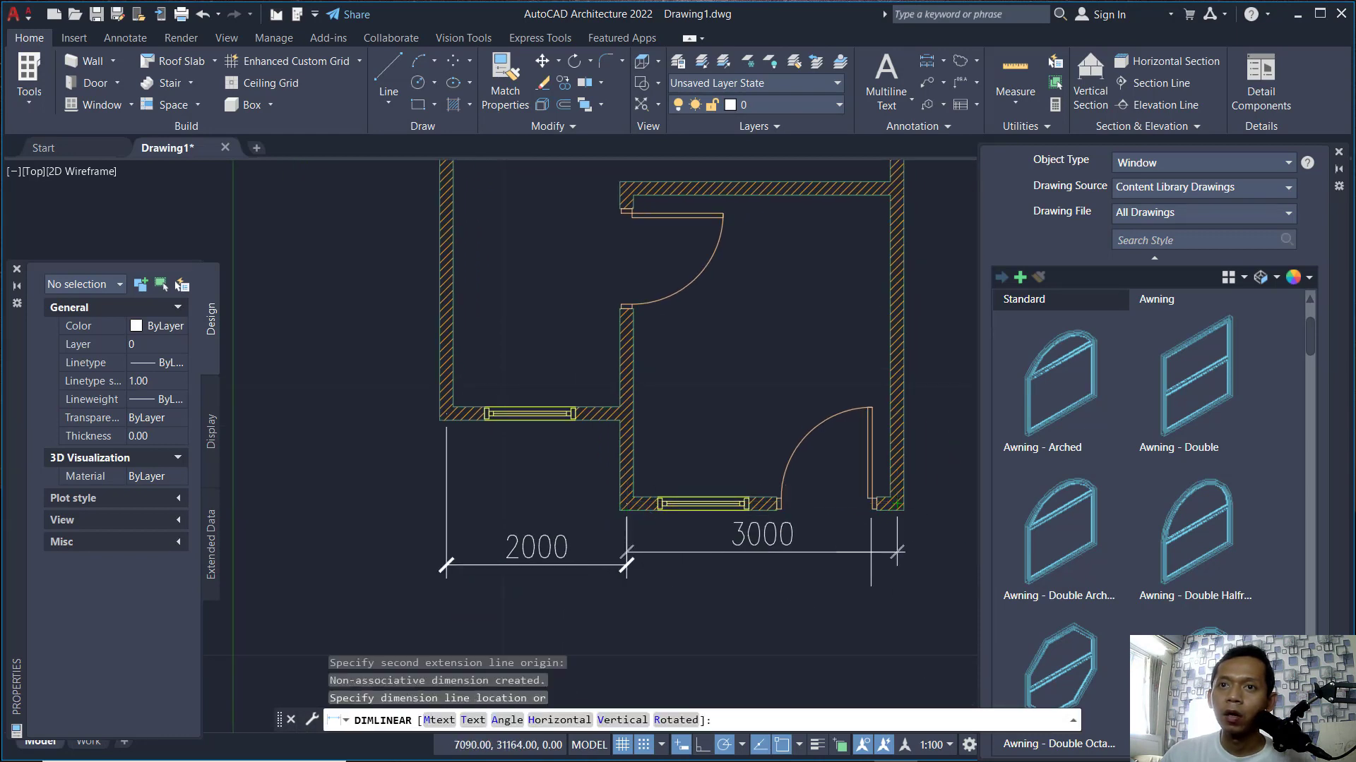
left_click(626, 565)
scroll(690, 593, "down", 2)
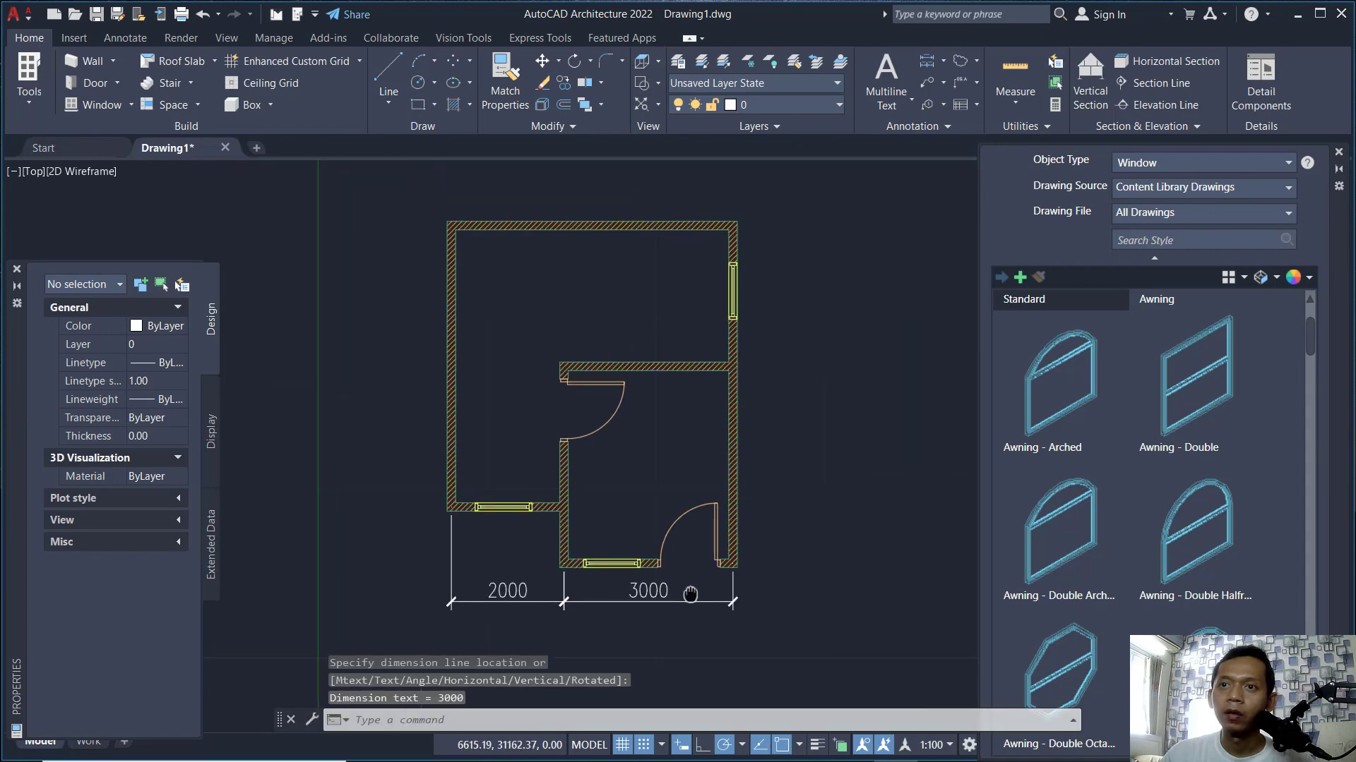
scroll(802, 530, "up", 3)
key("space")
Step: Dimension the right wall with in-line vertical segments of 3500 and 2500
left_click(724, 564)
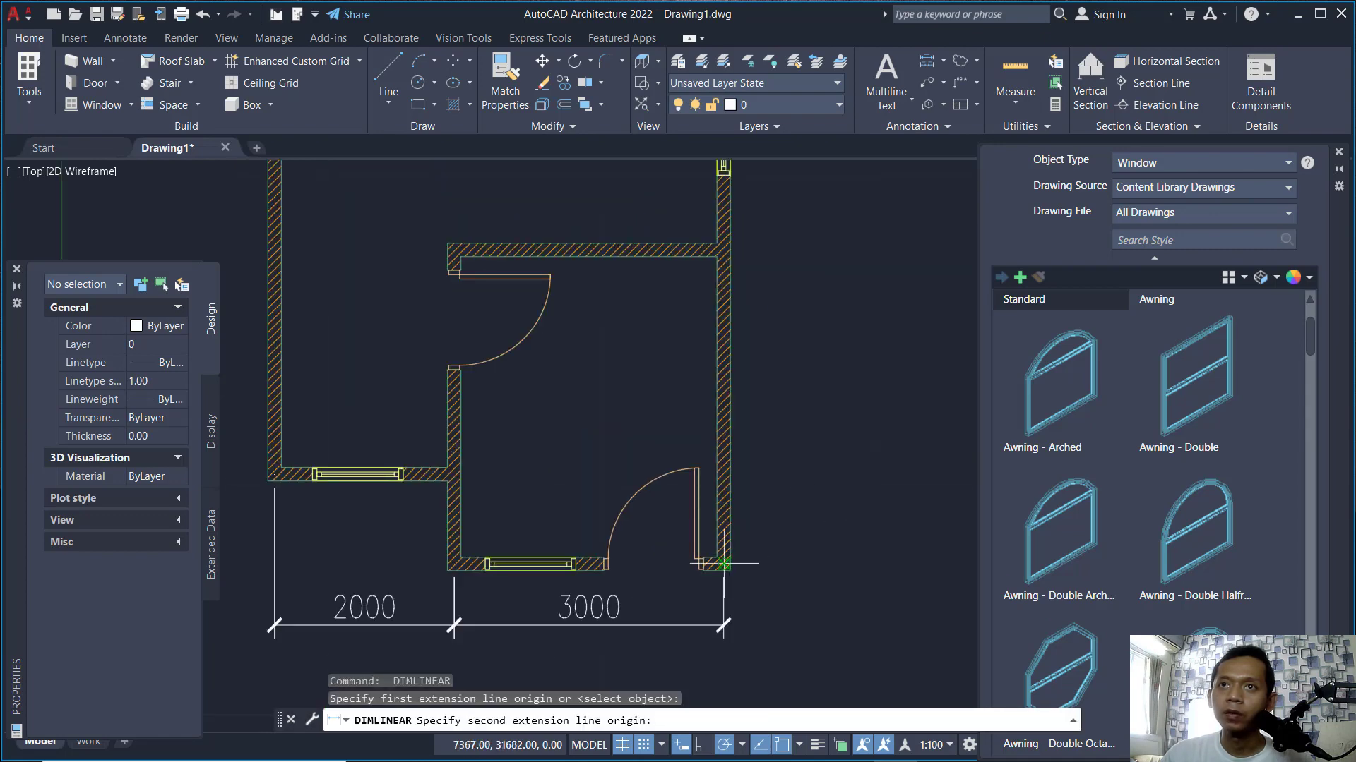
scroll(793, 523, "down", 2)
scroll(793, 395, "up", 2)
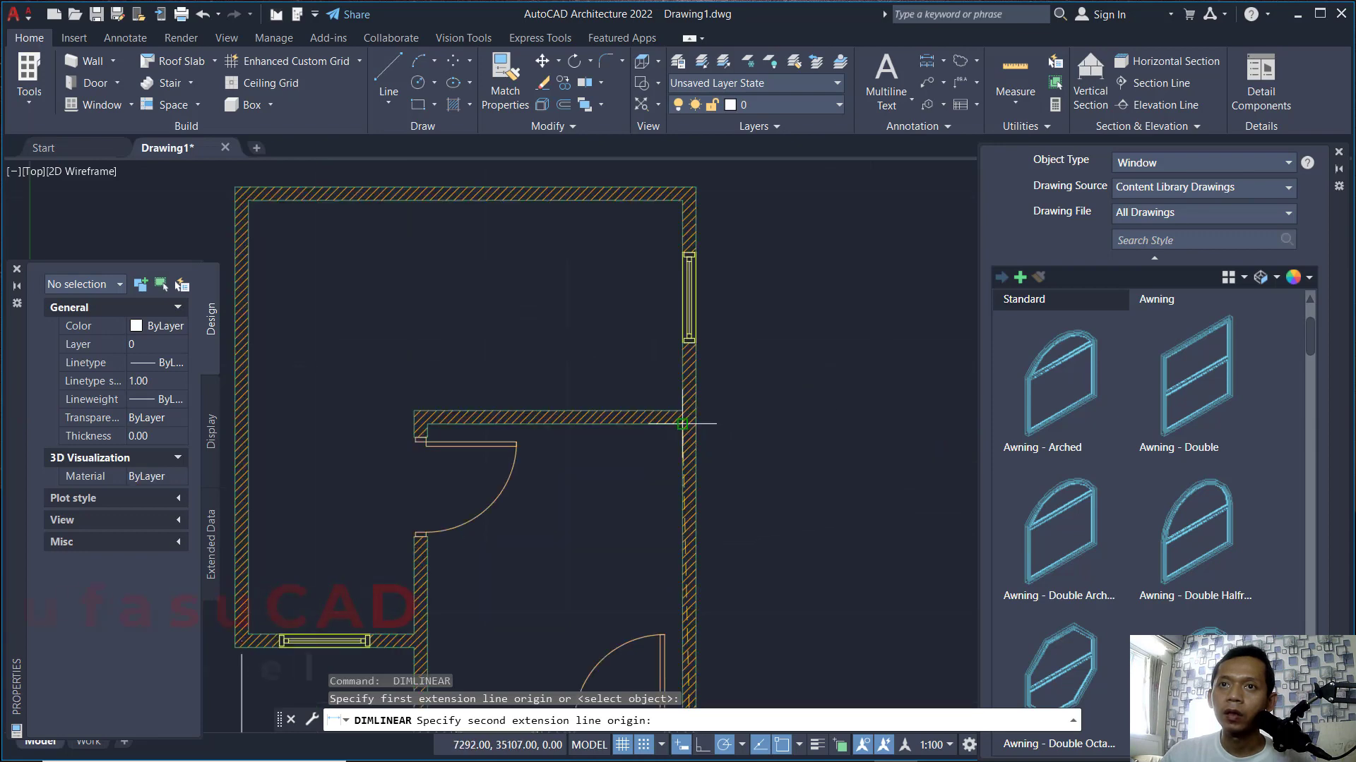
left_click(696, 416)
scroll(739, 470, "down", 2)
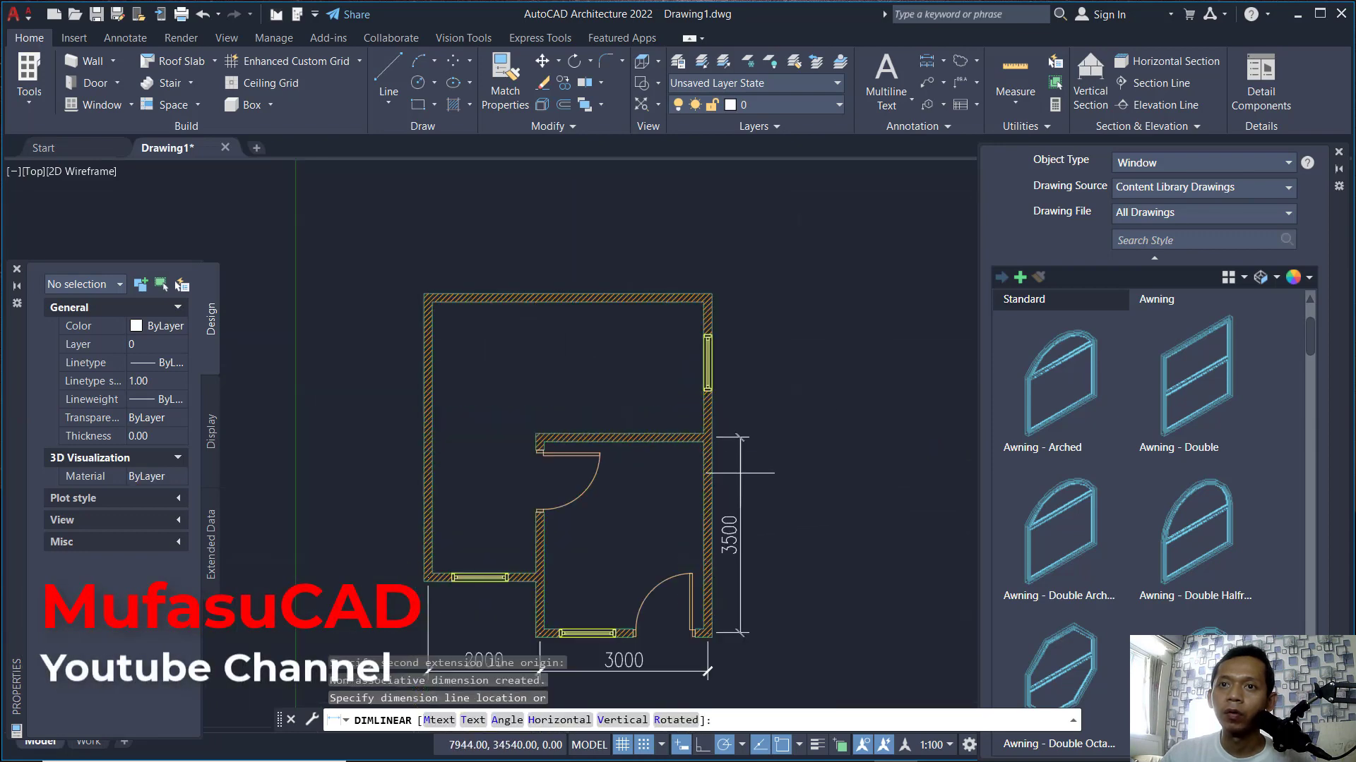
left_click(746, 469)
scroll(741, 405, "up", 2)
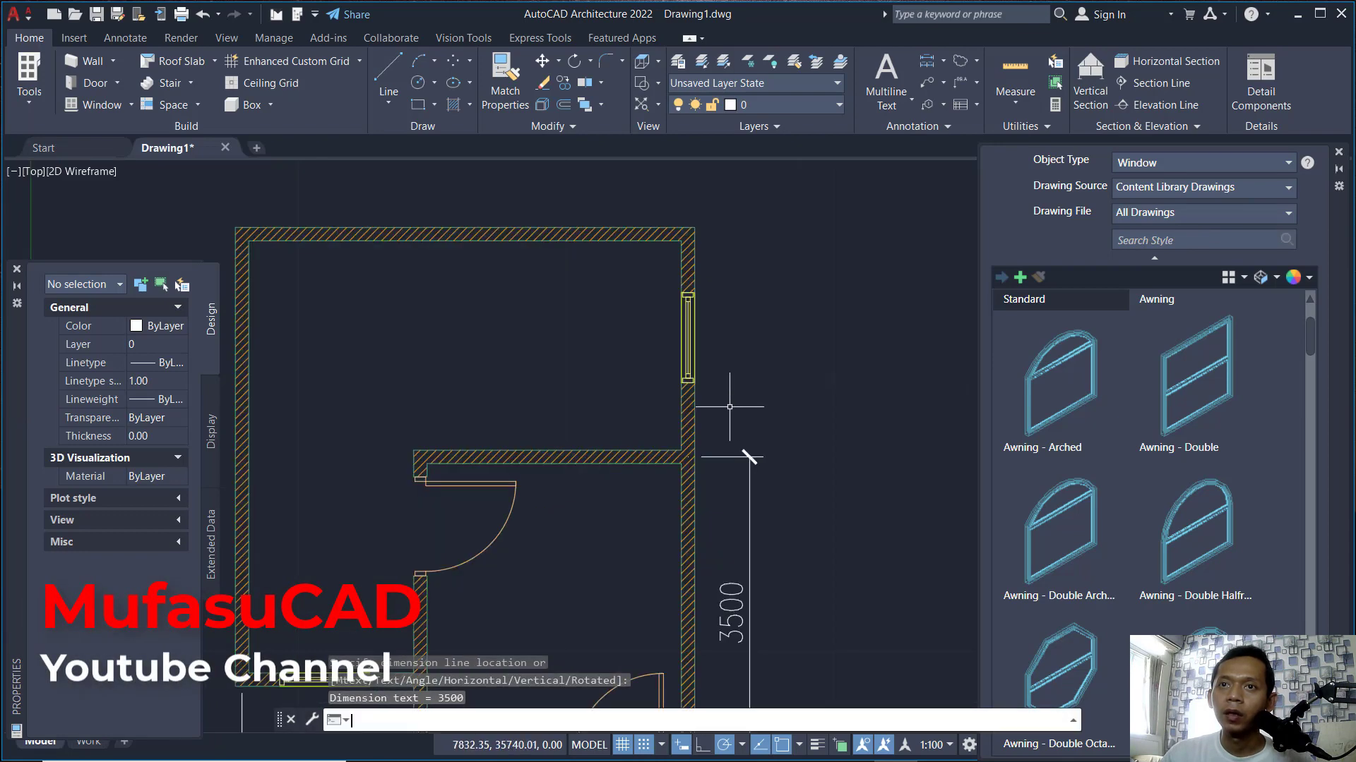
key("Return")
left_click(688, 457)
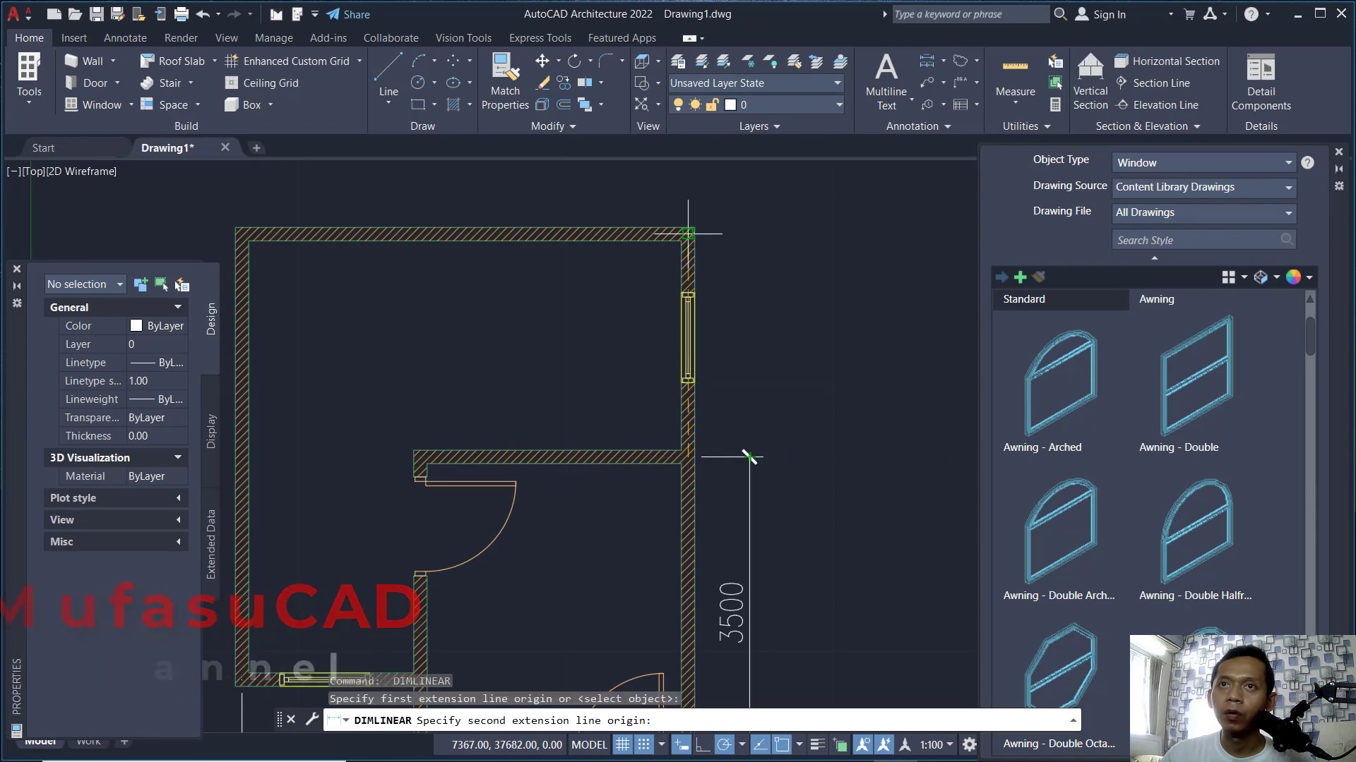
left_click(693, 230)
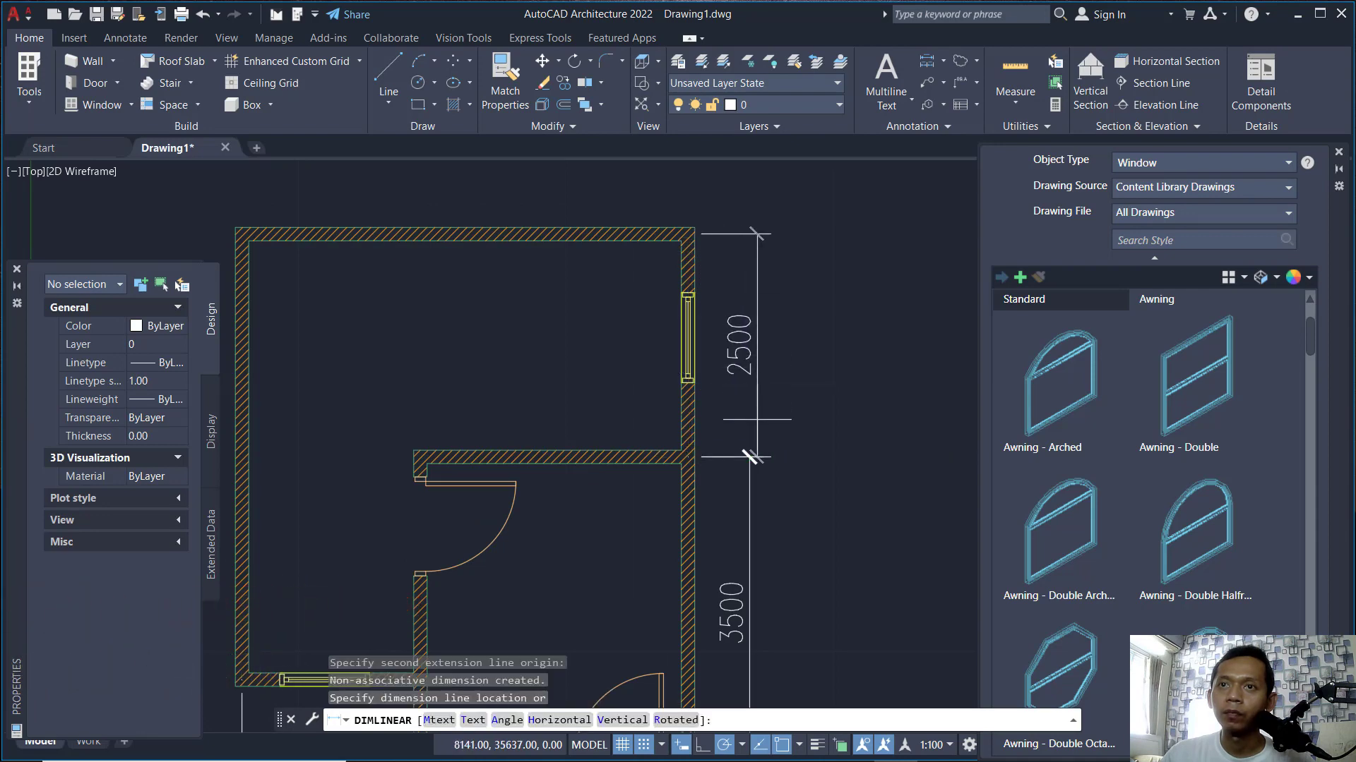
left_click(749, 458)
scroll(809, 455, "down", 2)
Step: Add an overall 6000 vertical dimension outside the 3500 and 2500 ones
key("Return")
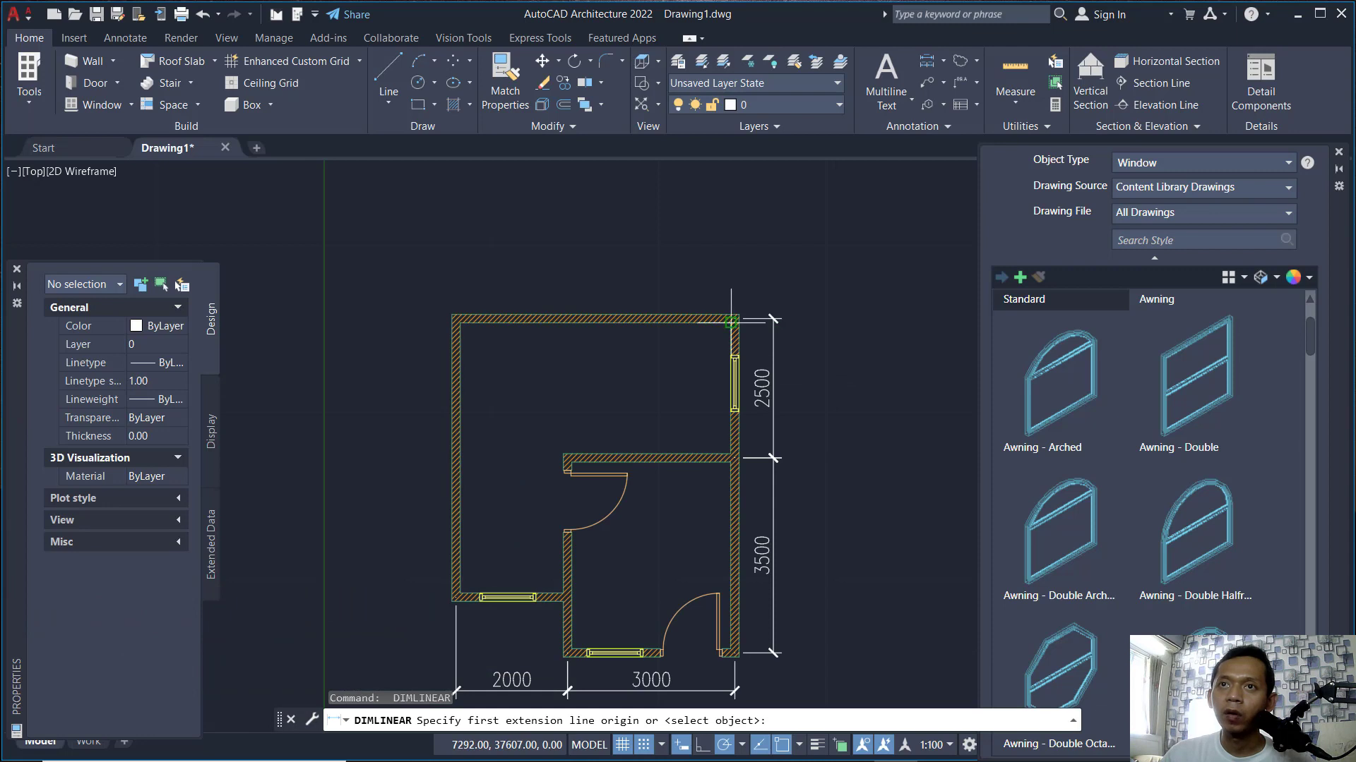
left_click(737, 320)
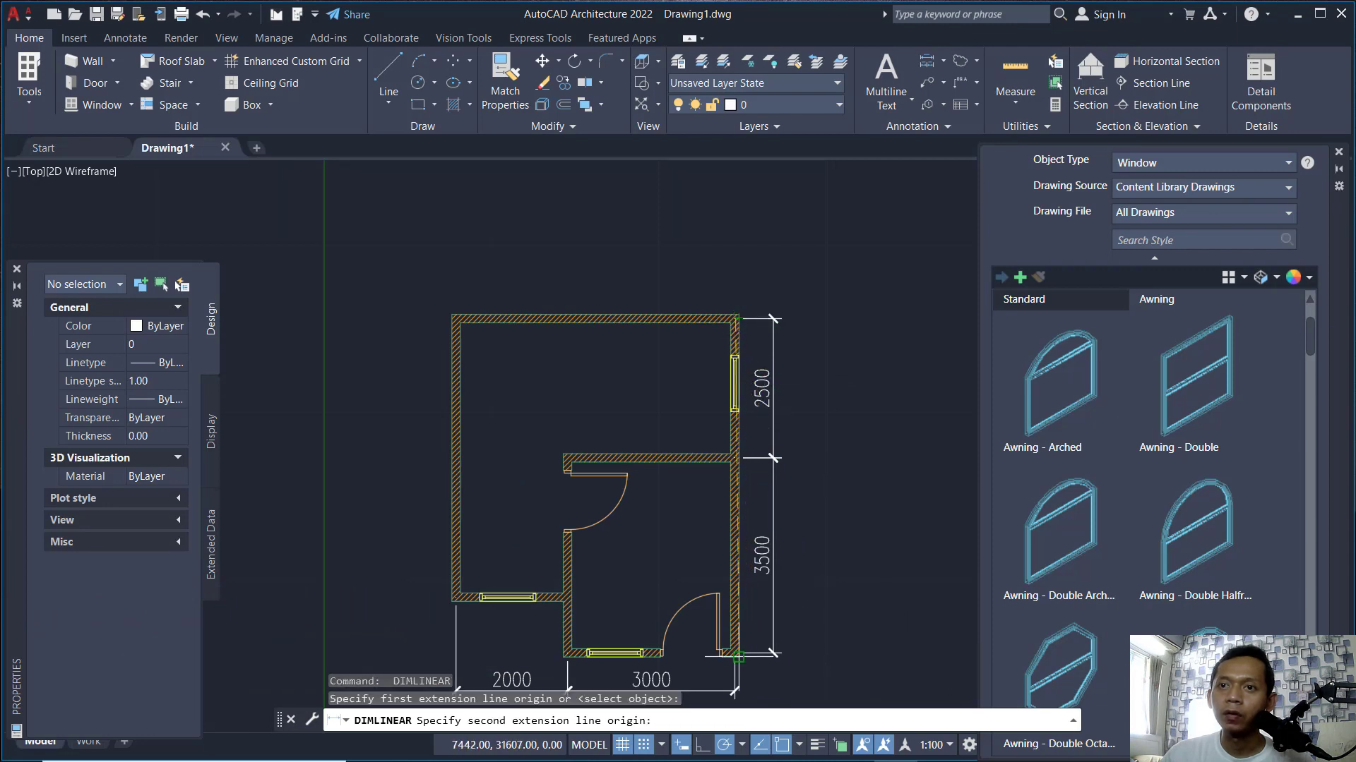
left_click(738, 657)
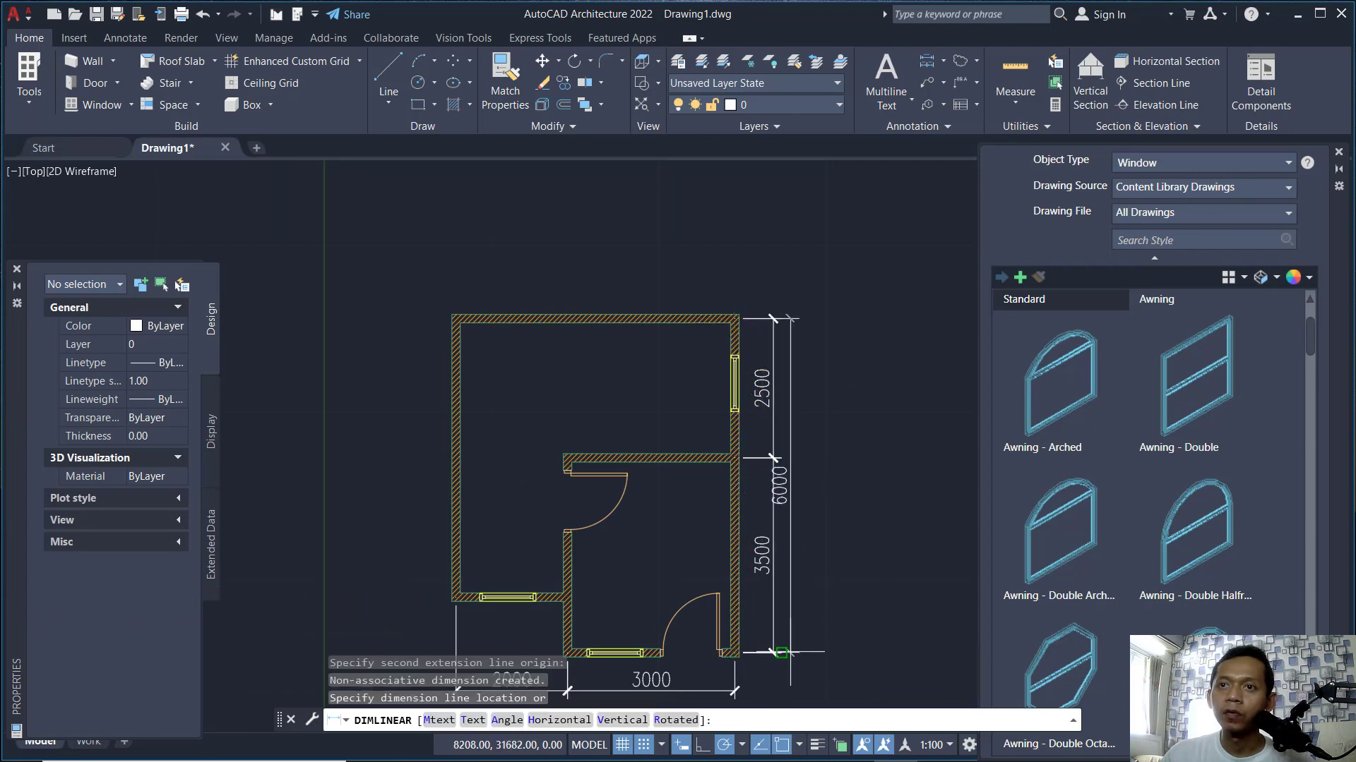
left_click(811, 654)
scroll(778, 524, "up", 3)
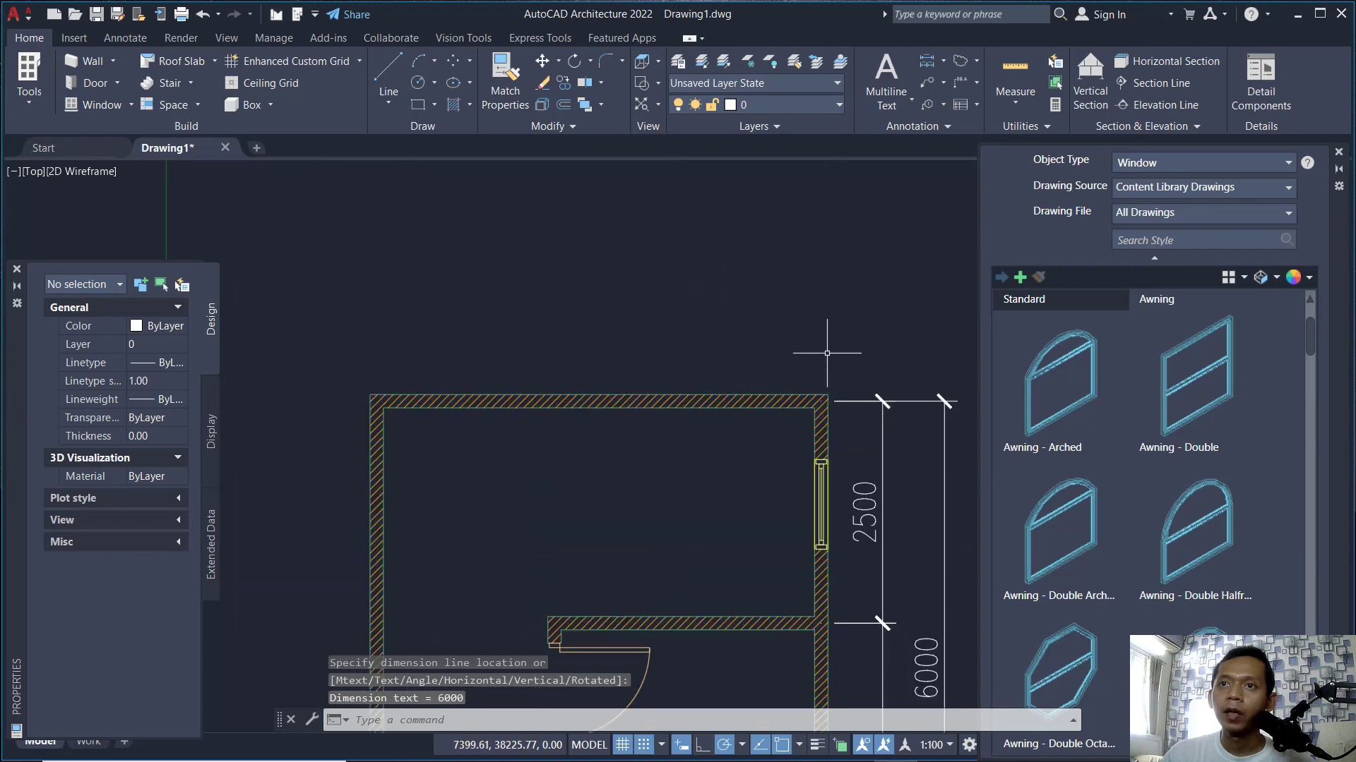
key("Return")
Step: Place a 5000 linear dimension across the top of the plan
left_click(821, 401)
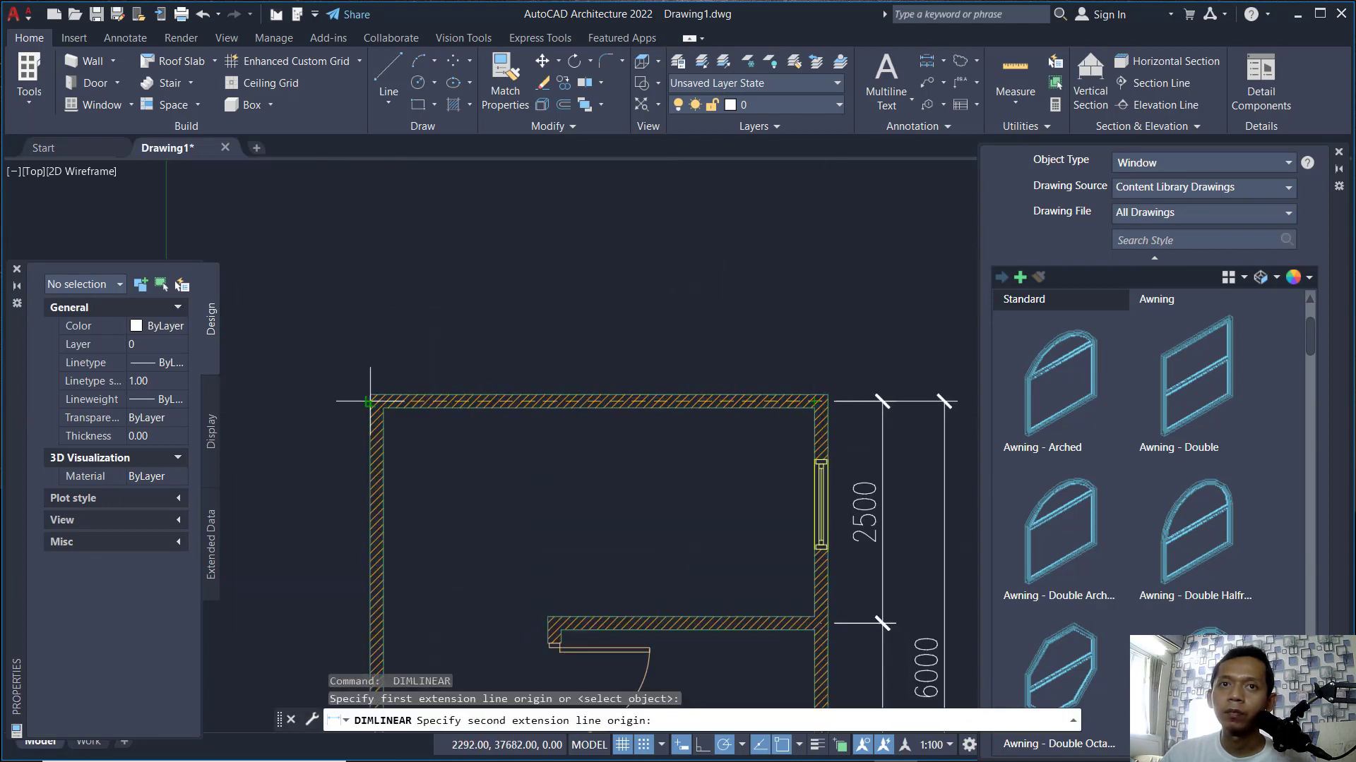
left_click(376, 401)
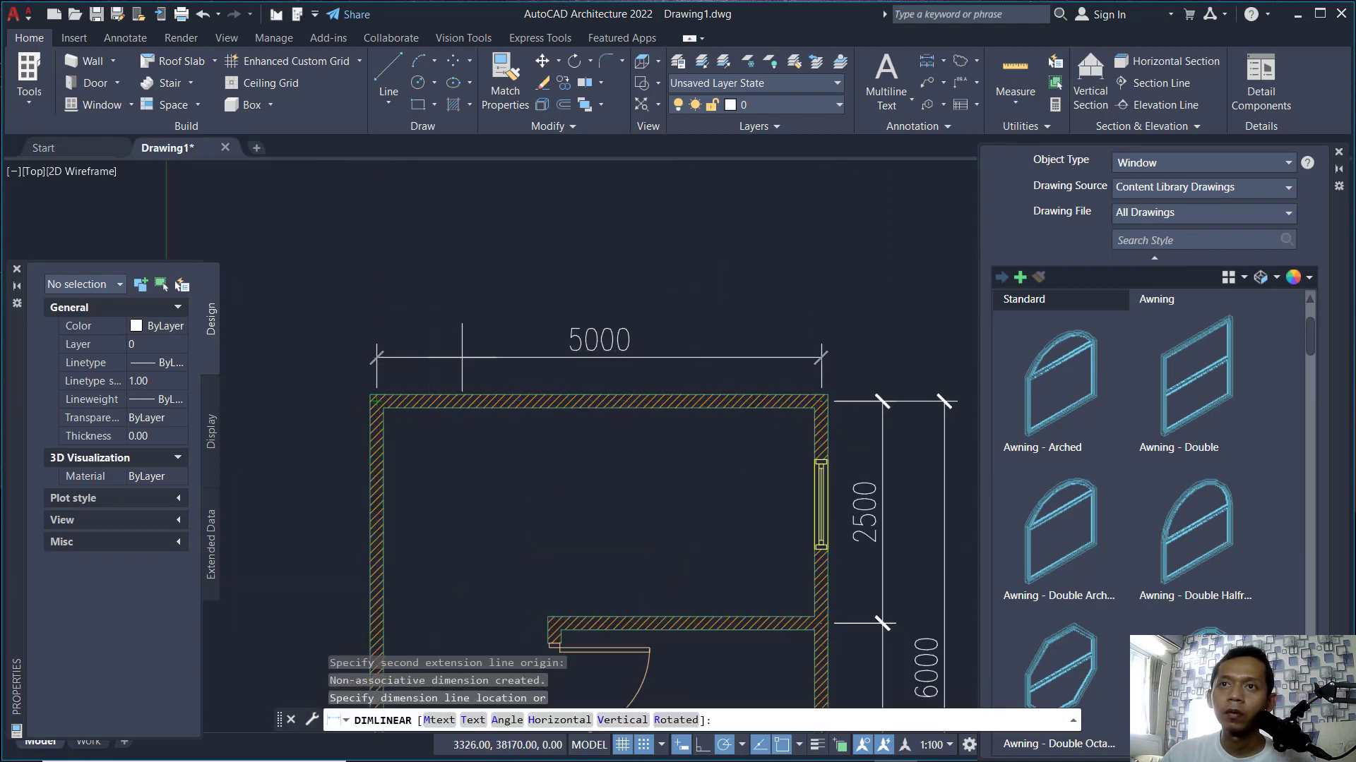
left_click(600, 339)
scroll(502, 504, "down", 4)
middle_click_drag(502, 503, 621, 448)
scroll(621, 448, "up", 6)
Step: Add a 5000 vertical dimension along the left side of the plan
key("Return")
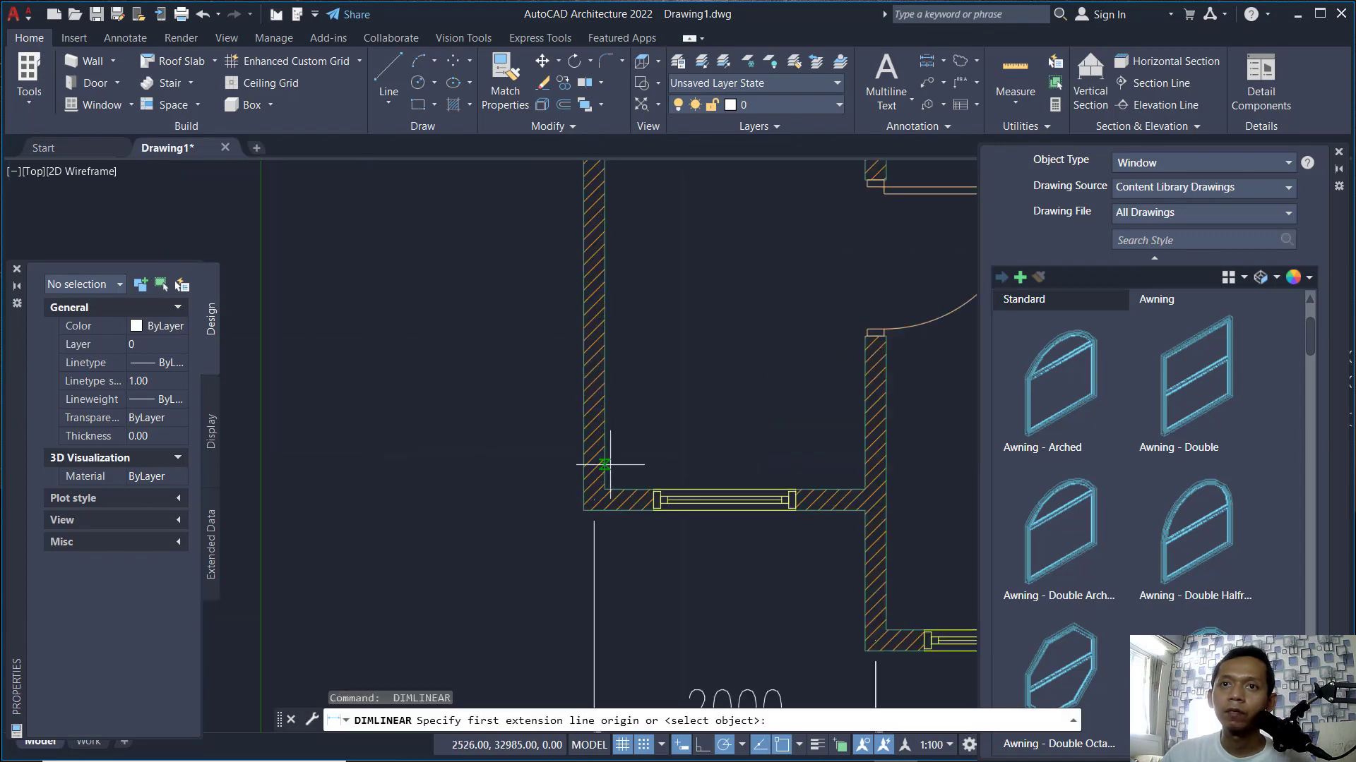
left_click(593, 500)
scroll(597, 494, "down", 5)
scroll(604, 254, "up", 6)
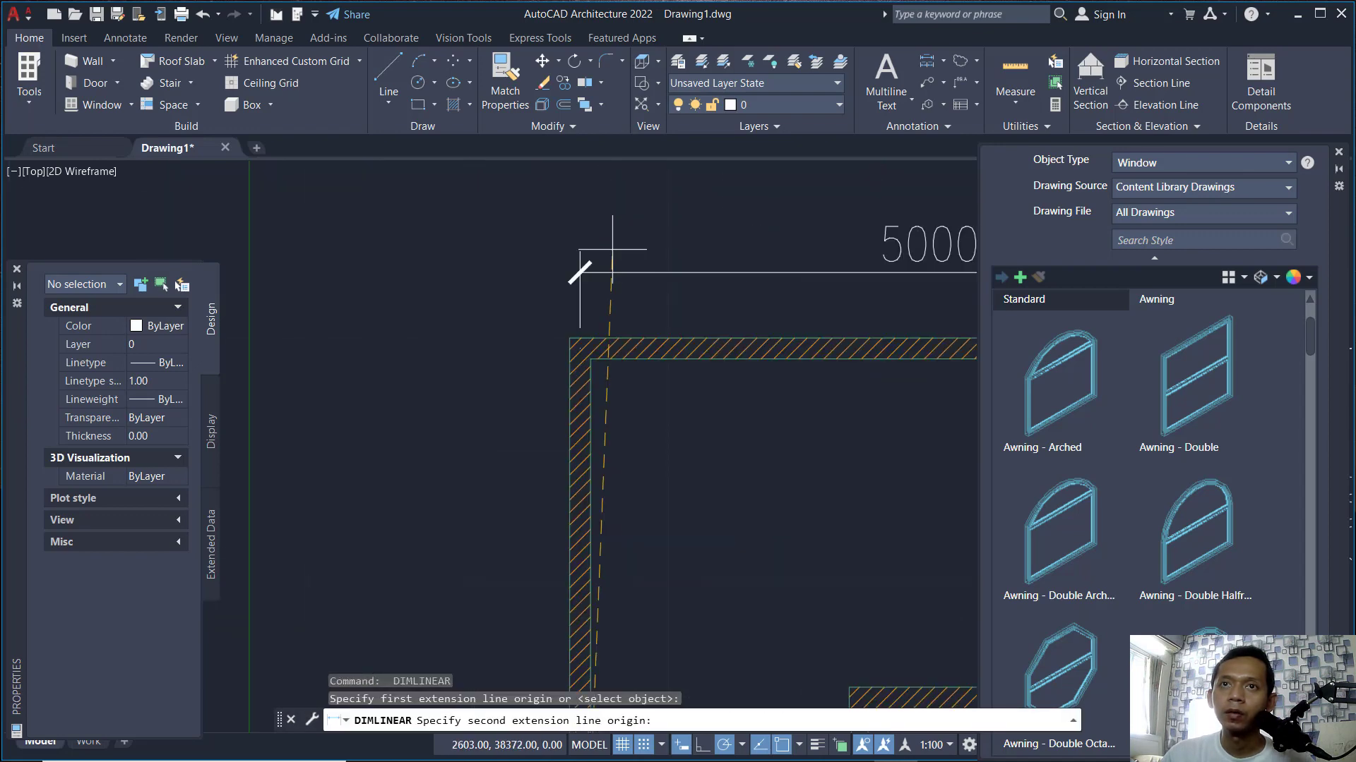
left_click(570, 340)
scroll(569, 340, "down", 4)
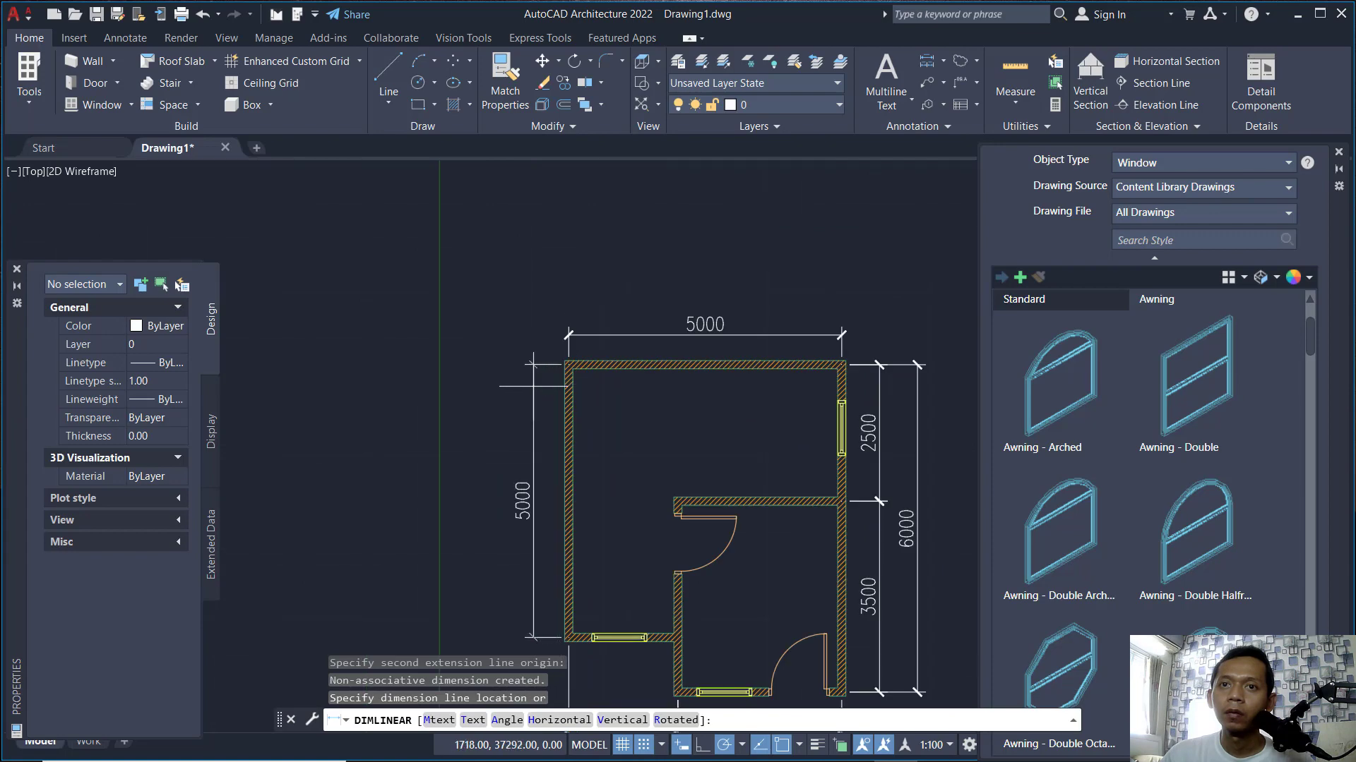
left_click(533, 386)
scroll(689, 515, "up", 5)
Step: Add a 1000 dimension below the left 5000 and view the whole dimensioned plan
key("Return")
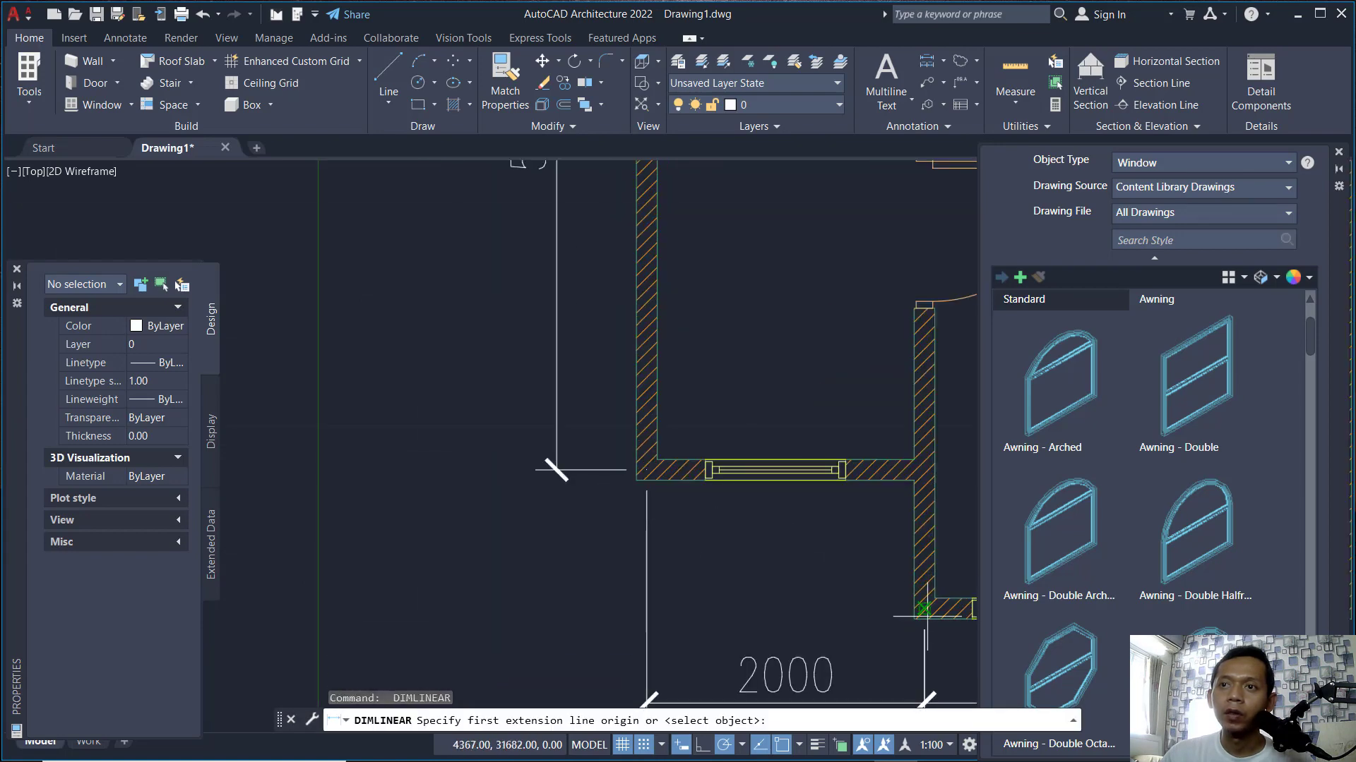
left_click(923, 609)
left_click(644, 469)
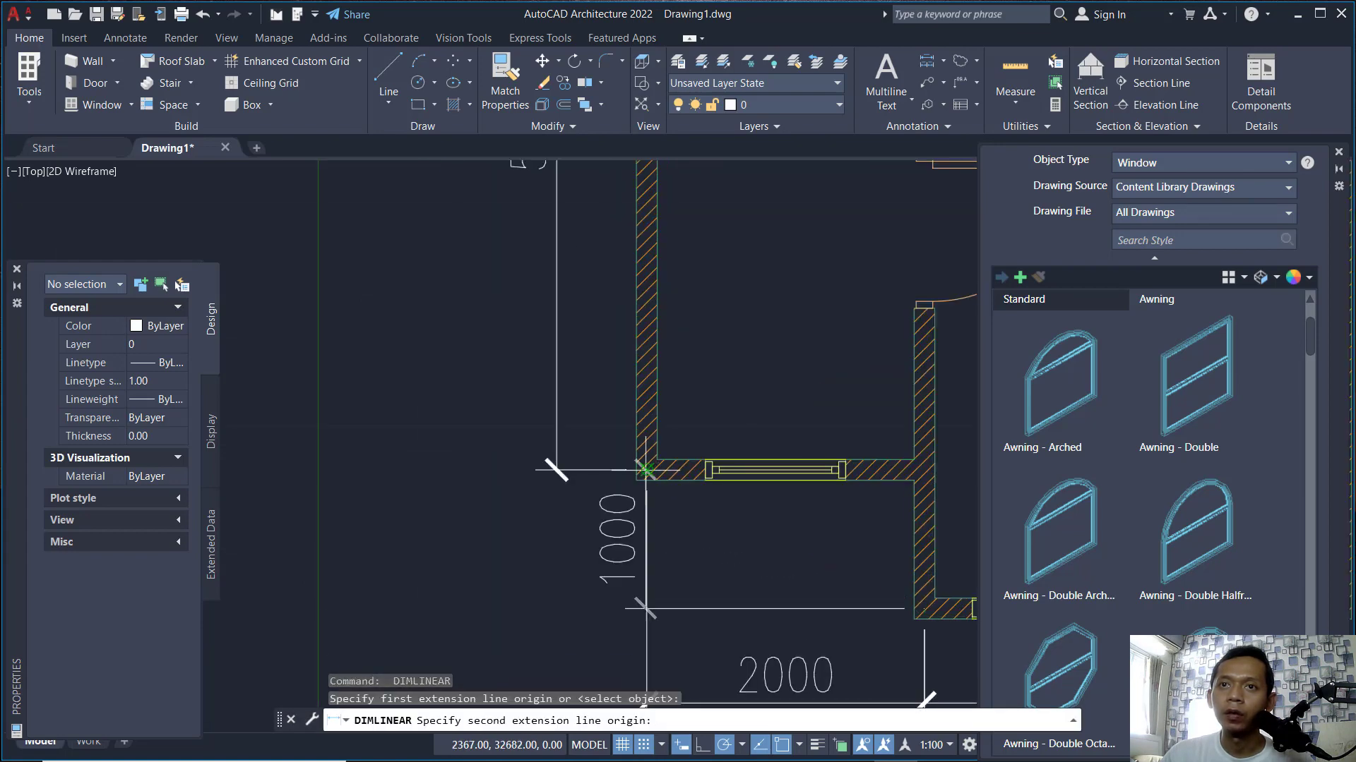
left_click(555, 469)
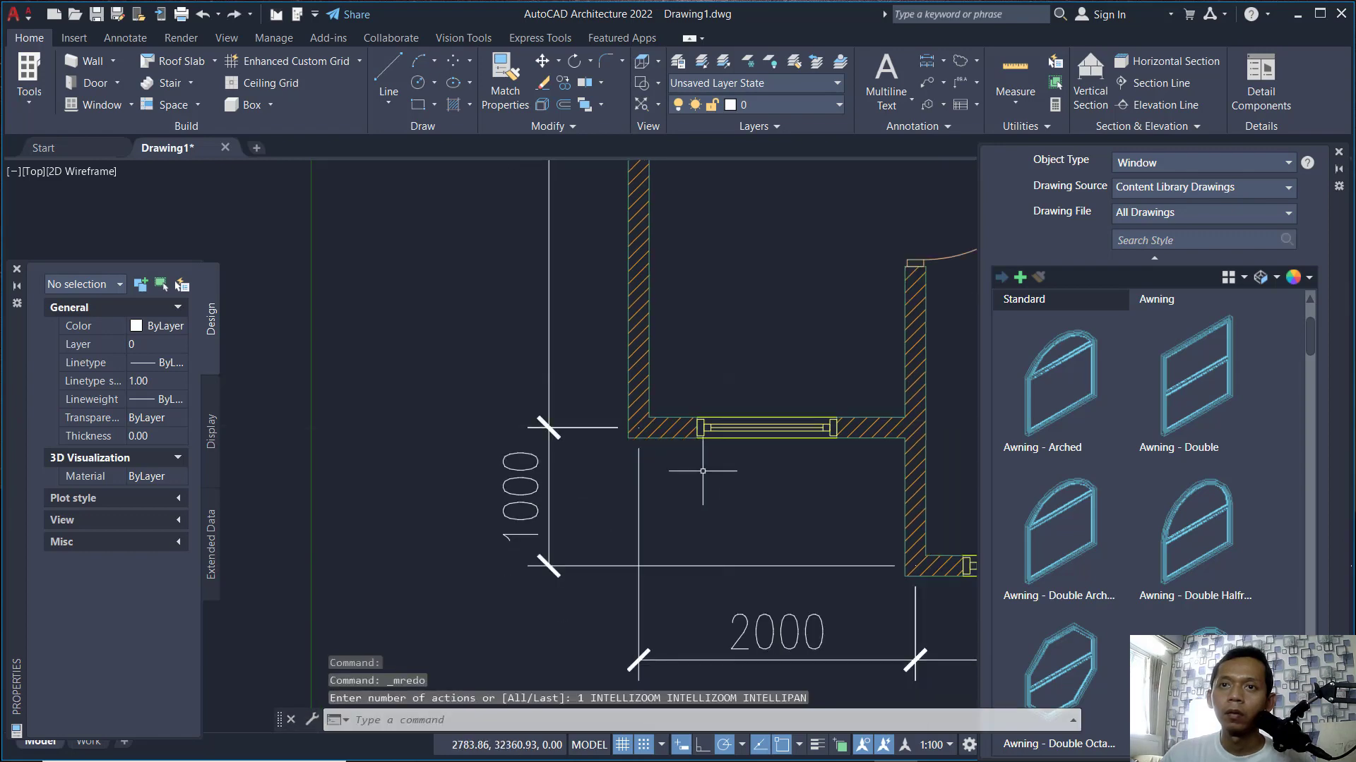
scroll(704, 459, "down", 5)
middle_click_drag(837, 393, 672, 460)
scroll(526, 452, "up", 2)
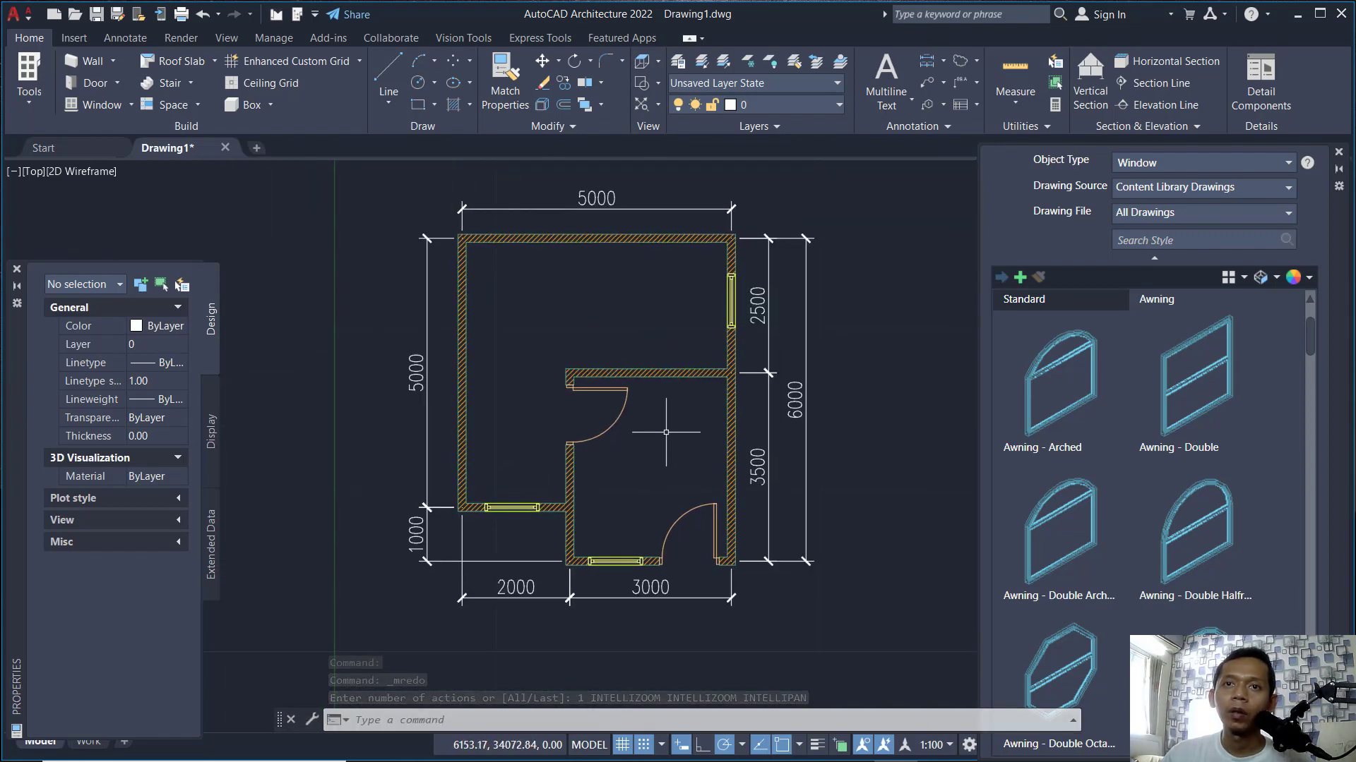